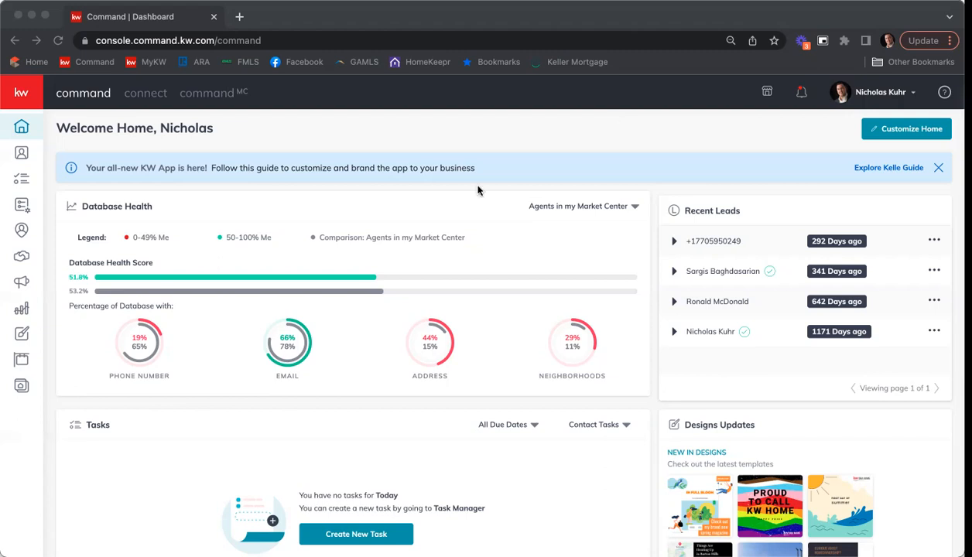
Step: Open the account Settings page from the name menu in the top bar
{"action": "left_click", "coordinate": [898, 93]}
{"action": "left_click", "coordinate": [898, 92]}
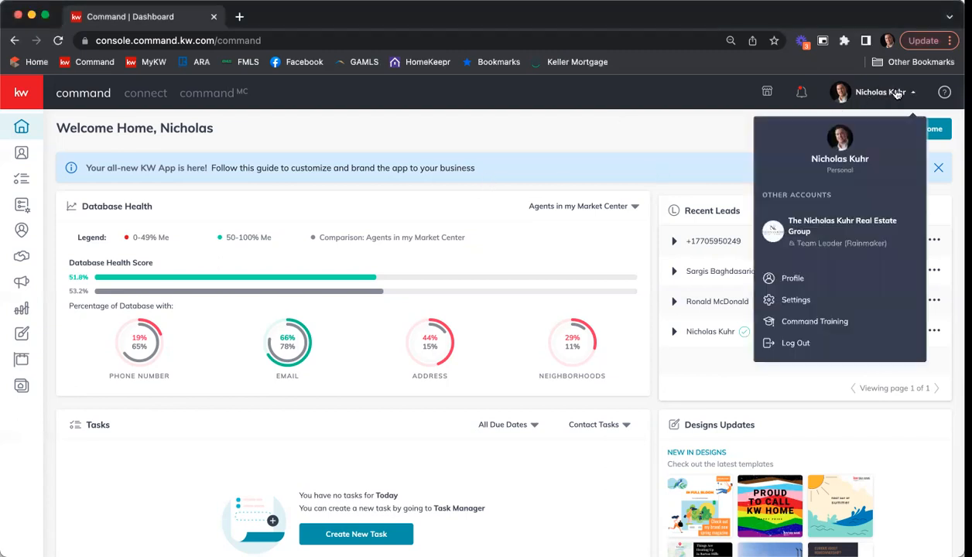
{"action": "left_click", "coordinate": [794, 302]}
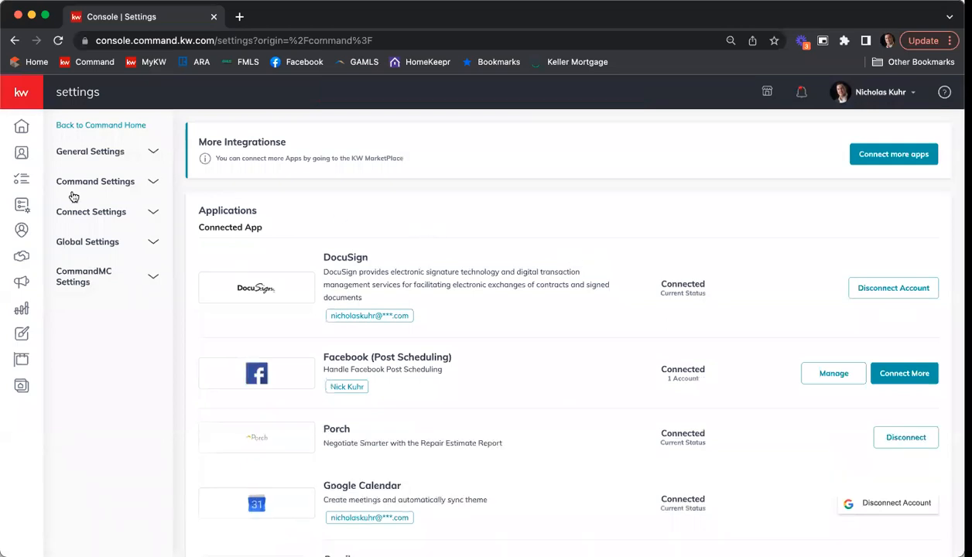
Step: Open Marketing Profile under Connect Settings in the settings sidebar
{"action": "left_click", "coordinate": [85, 217]}
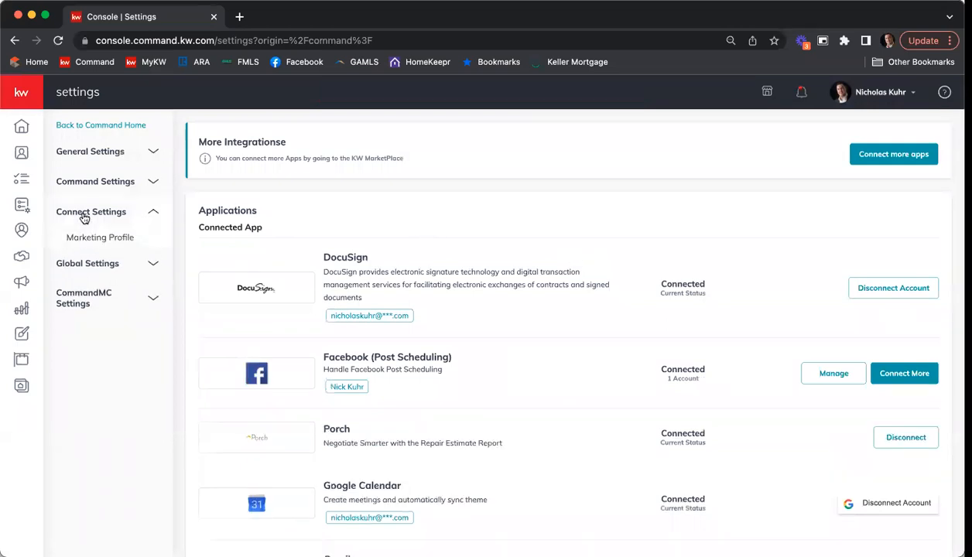
{"action": "left_click", "coordinate": [85, 239]}
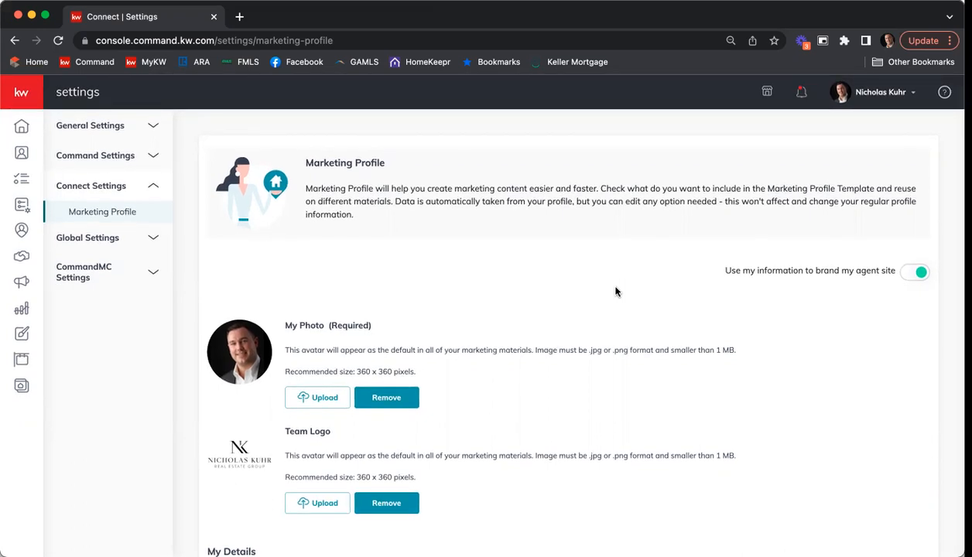
{"action": "scroll", "coordinate": [511, 309], "scroll_direction": "down", "scroll_amount": 1}
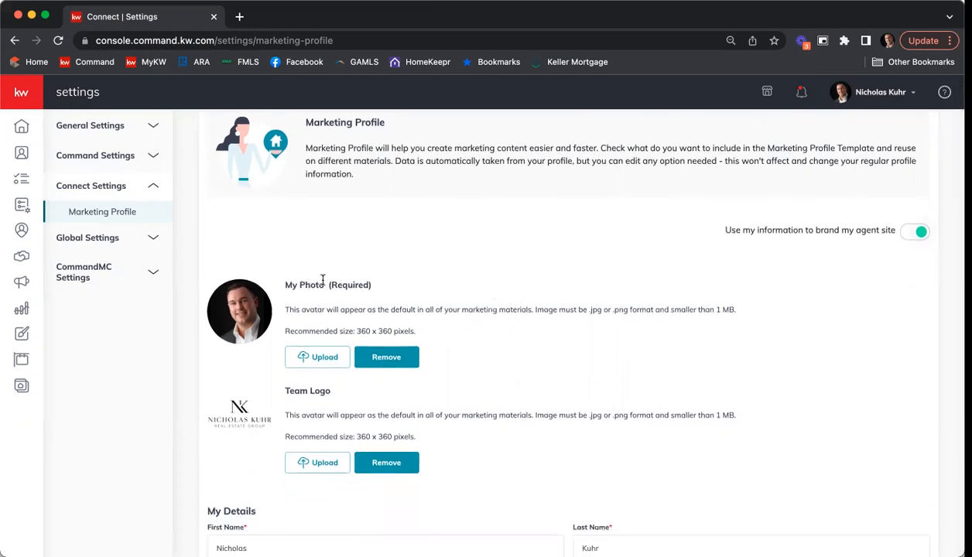
{"action": "scroll", "coordinate": [334, 277], "scroll_direction": "down", "scroll_amount": 1}
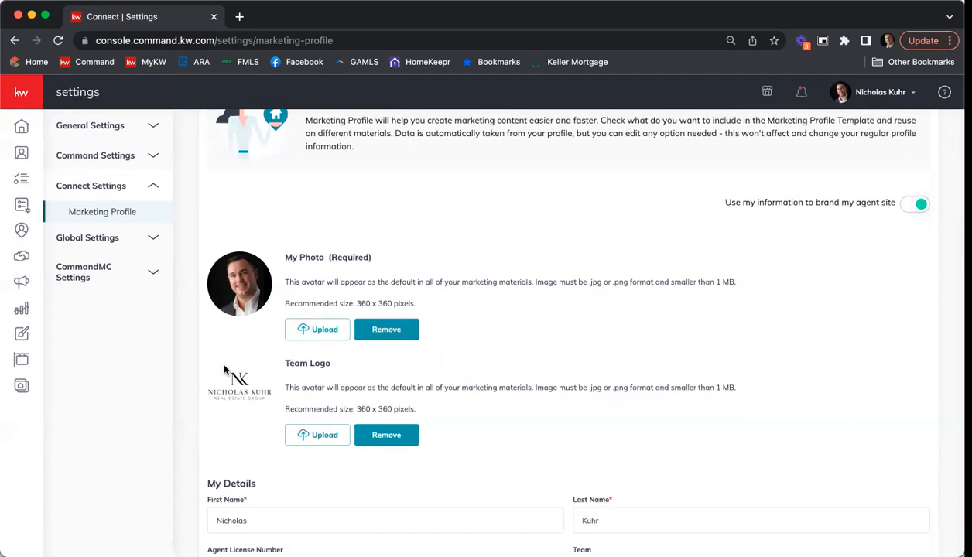
{"action": "scroll", "coordinate": [407, 377], "scroll_direction": "down", "scroll_amount": 2}
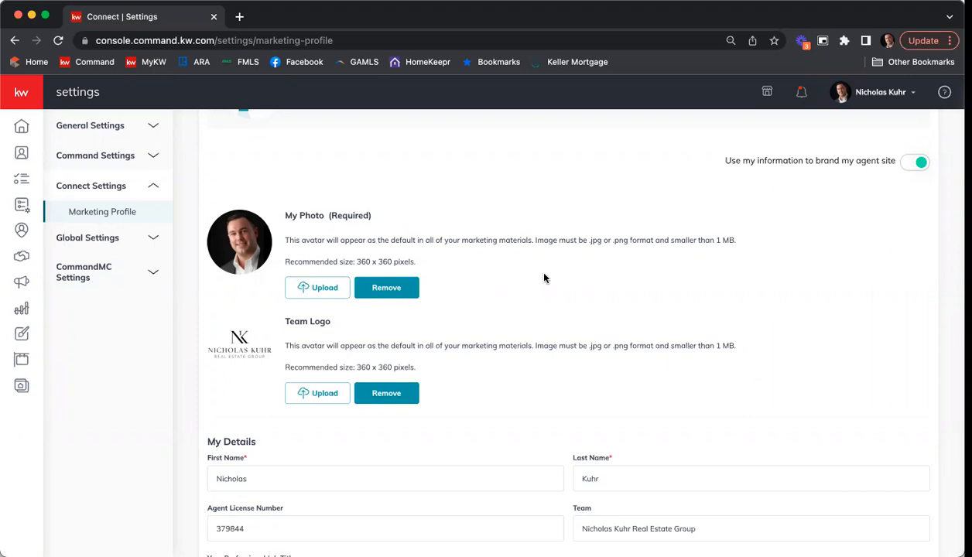
{"action": "scroll", "coordinate": [541, 277], "scroll_direction": "down", "scroll_amount": 4}
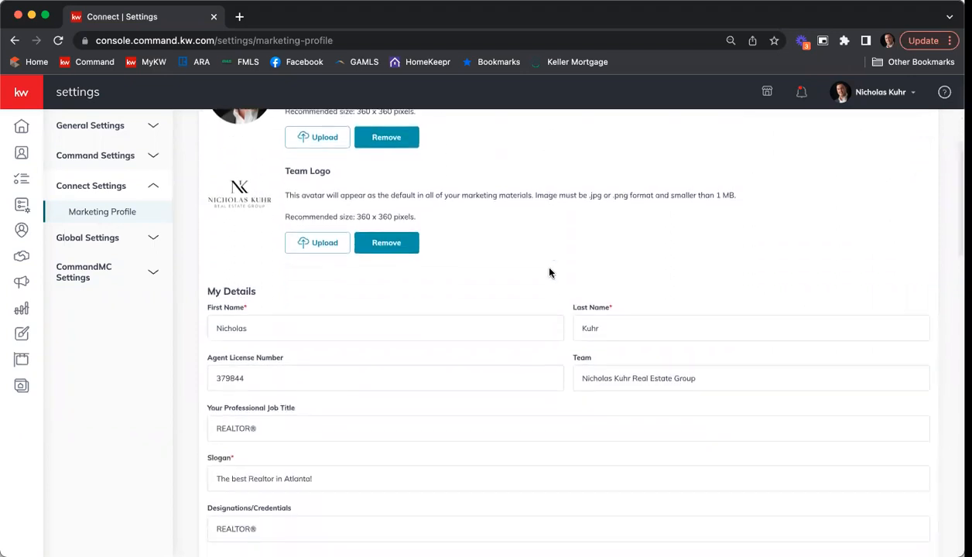
{"action": "scroll", "coordinate": [550, 271], "scroll_direction": "down", "scroll_amount": 3}
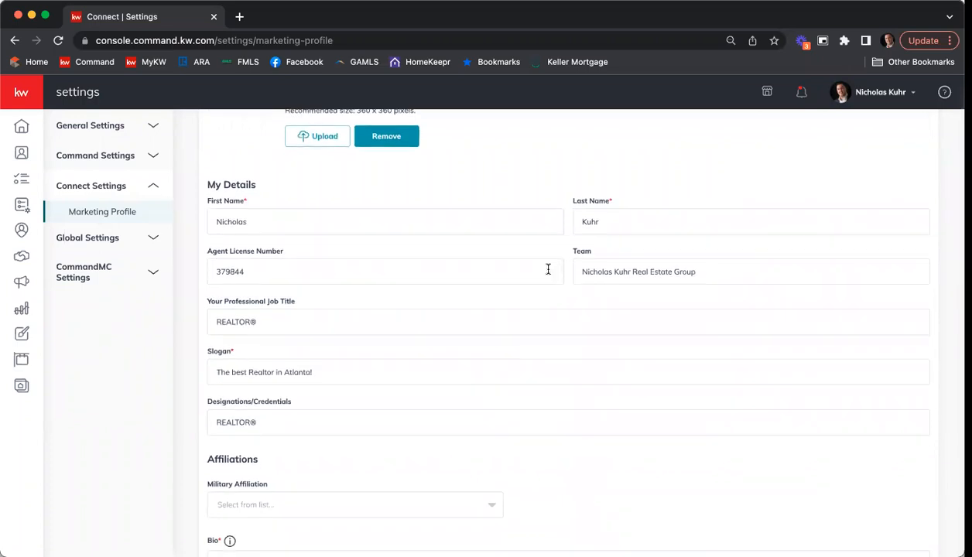
{"action": "scroll", "coordinate": [534, 277], "scroll_direction": "down", "scroll_amount": 1}
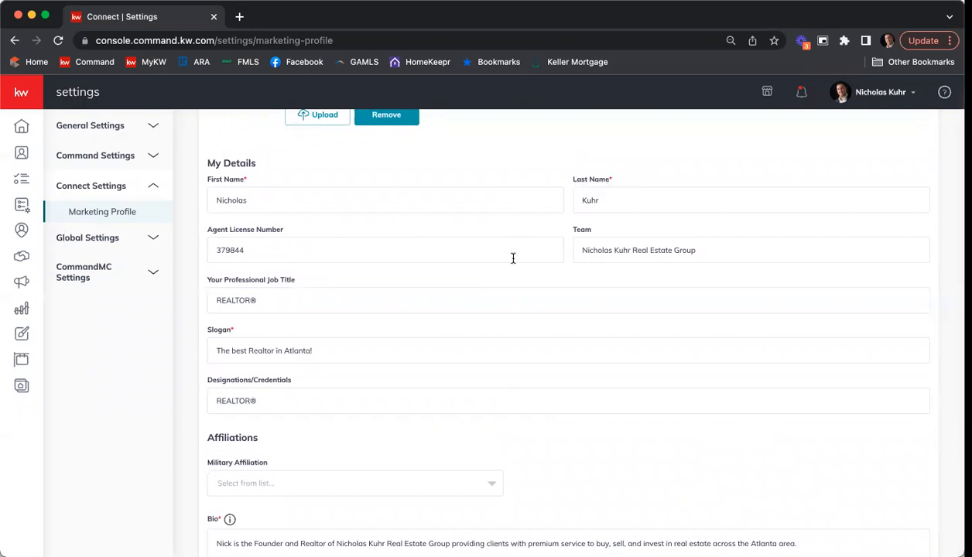
{"action": "scroll", "coordinate": [519, 255], "scroll_direction": "down", "scroll_amount": 1}
{"action": "scroll", "coordinate": [520, 252], "scroll_direction": "down", "scroll_amount": 1}
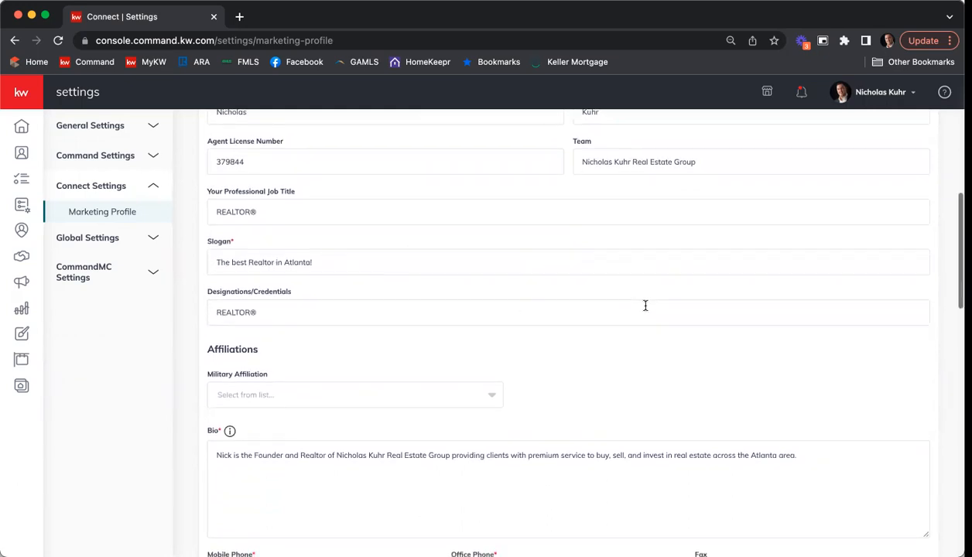
{"action": "scroll", "coordinate": [643, 307], "scroll_direction": "down", "scroll_amount": 4}
{"action": "scroll", "coordinate": [632, 313], "scroll_direction": "down", "scroll_amount": 1}
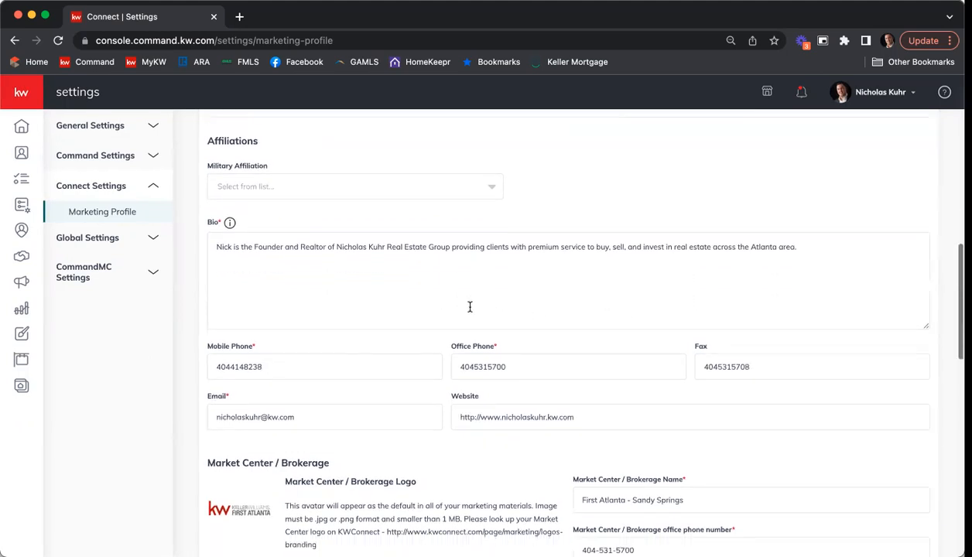
{"action": "scroll", "coordinate": [464, 305], "scroll_direction": "down", "scroll_amount": 2}
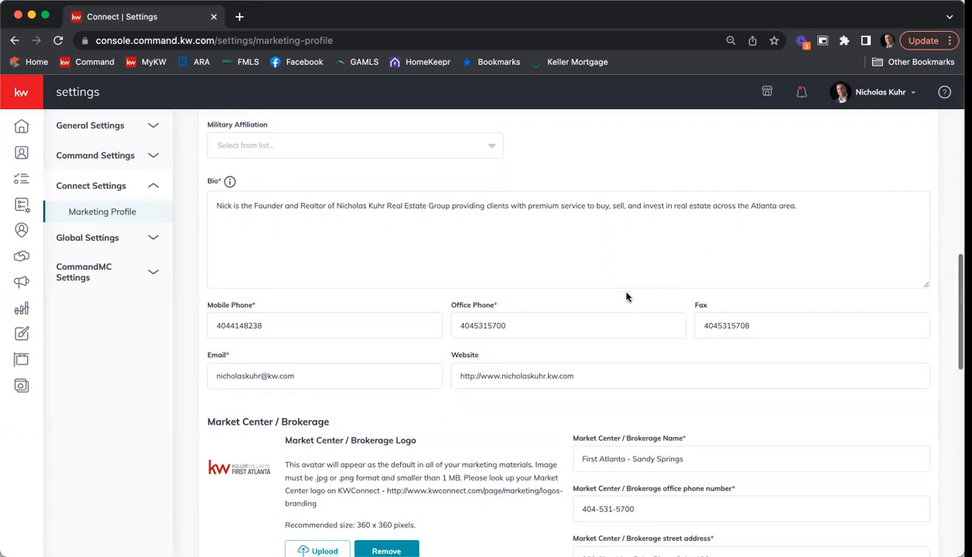
{"action": "scroll", "coordinate": [626, 234], "scroll_direction": "down", "scroll_amount": 2}
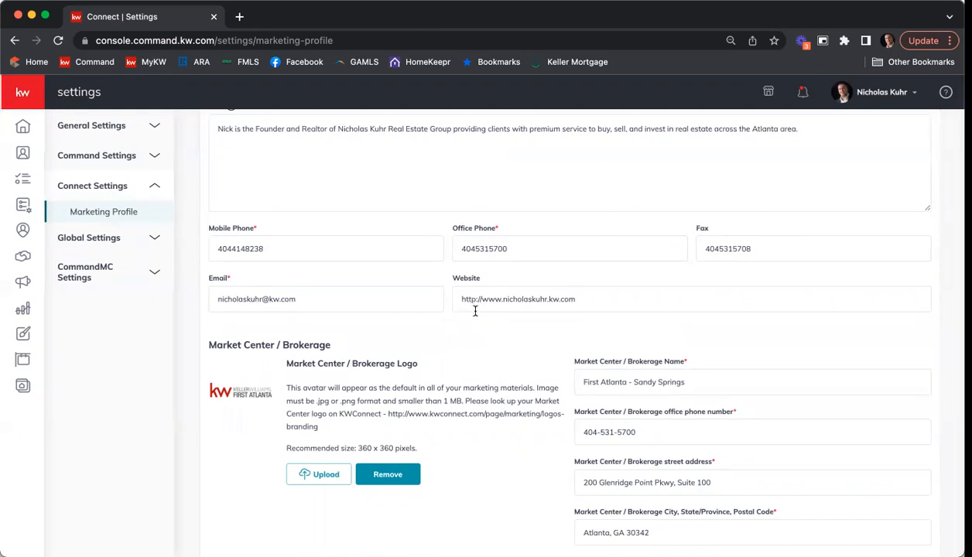
{"action": "scroll", "coordinate": [469, 302], "scroll_direction": "down", "scroll_amount": 1}
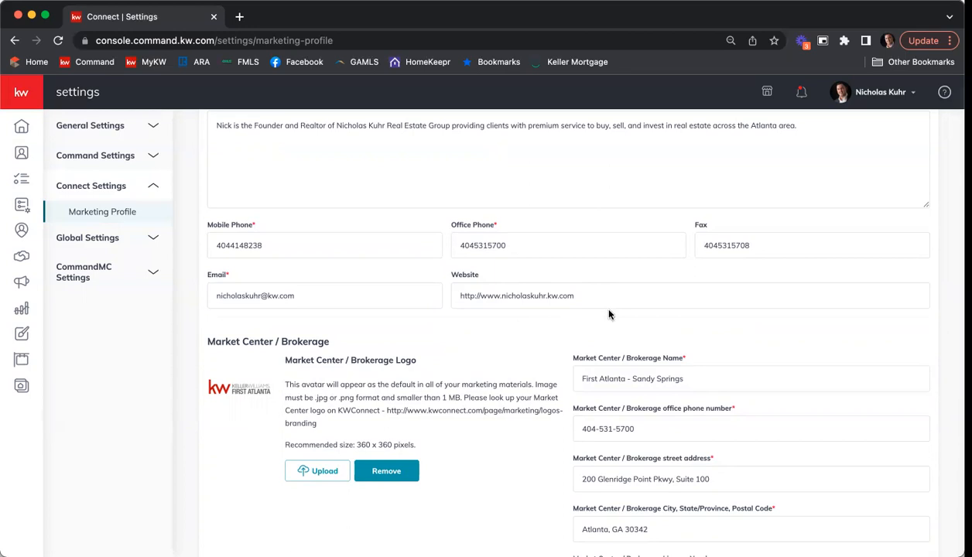
{"action": "scroll", "coordinate": [607, 315], "scroll_direction": "down", "scroll_amount": 1}
{"action": "scroll", "coordinate": [607, 312], "scroll_direction": "down", "scroll_amount": 3}
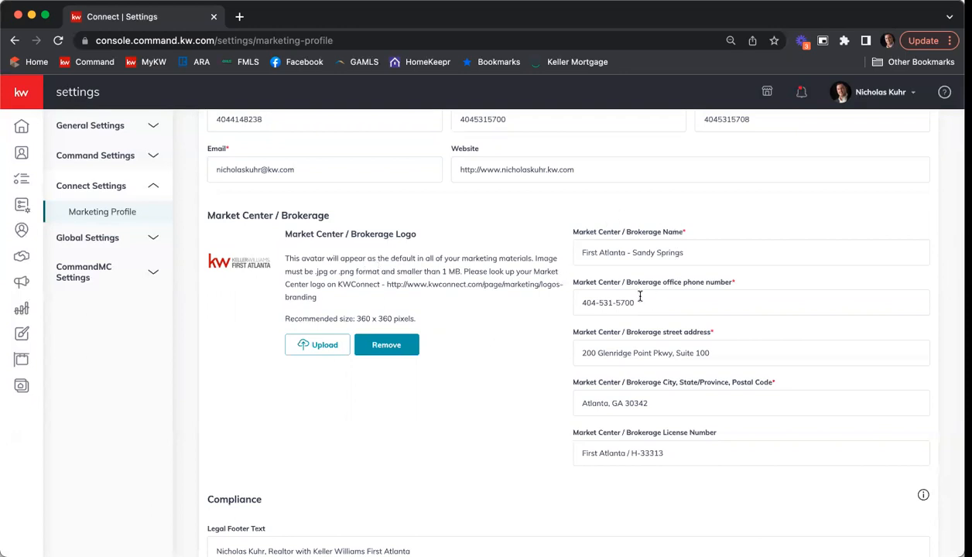
{"action": "scroll", "coordinate": [530, 219], "scroll_direction": "down", "scroll_amount": 1}
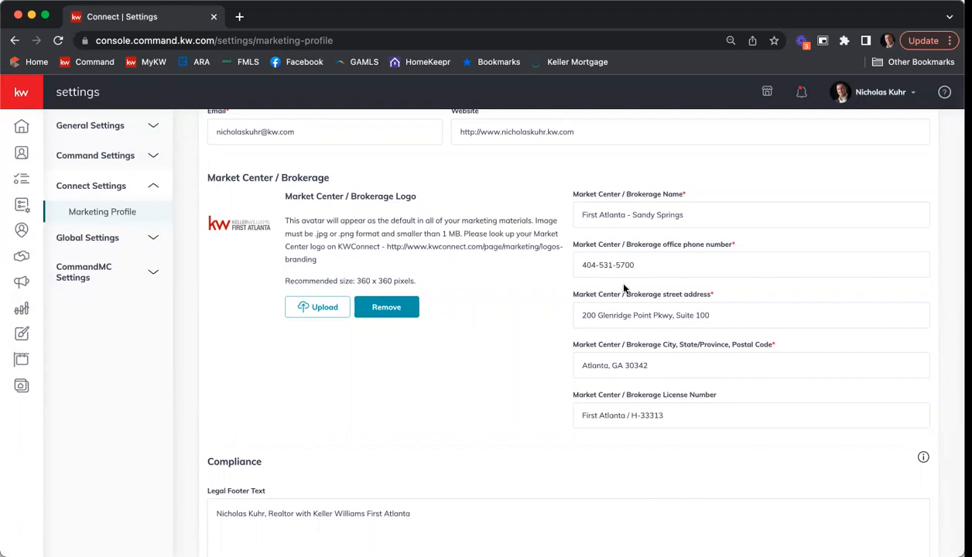
{"action": "scroll", "coordinate": [552, 259], "scroll_direction": "down", "scroll_amount": 1}
{"action": "scroll", "coordinate": [552, 259], "scroll_direction": "down", "scroll_amount": 4}
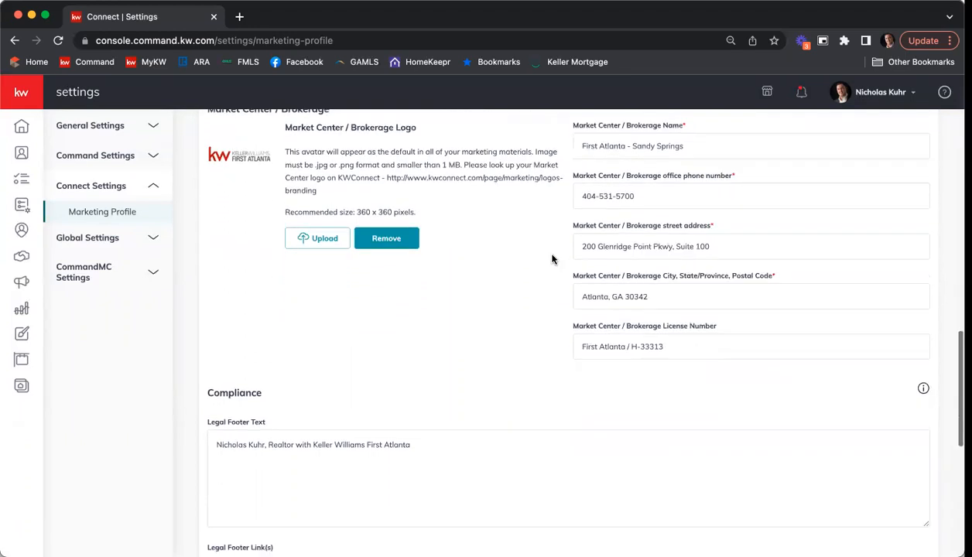
{"action": "scroll", "coordinate": [554, 258], "scroll_direction": "down", "scroll_amount": 2}
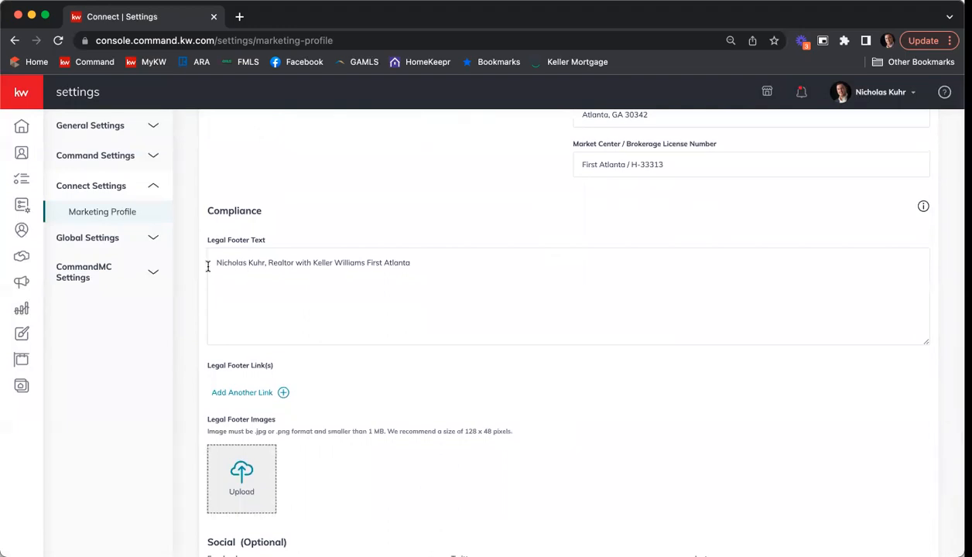
Step: Add a new Legal Footer Text line reading 'Each office is independently owned & operated.'
{"action": "left_click", "coordinate": [444, 263]}
{"action": "key", "text": "Return"}
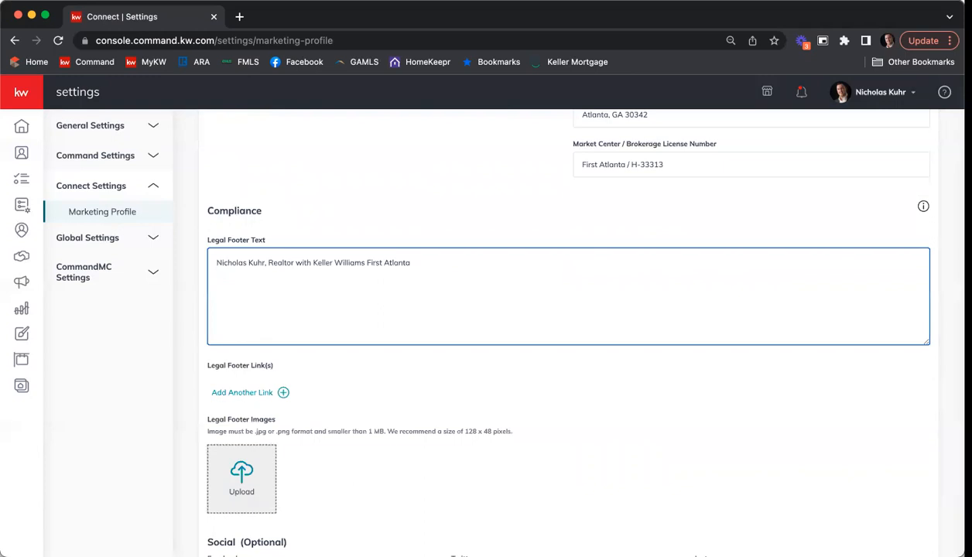
{"action": "type", "text": "Each office is independently owned & operated."}
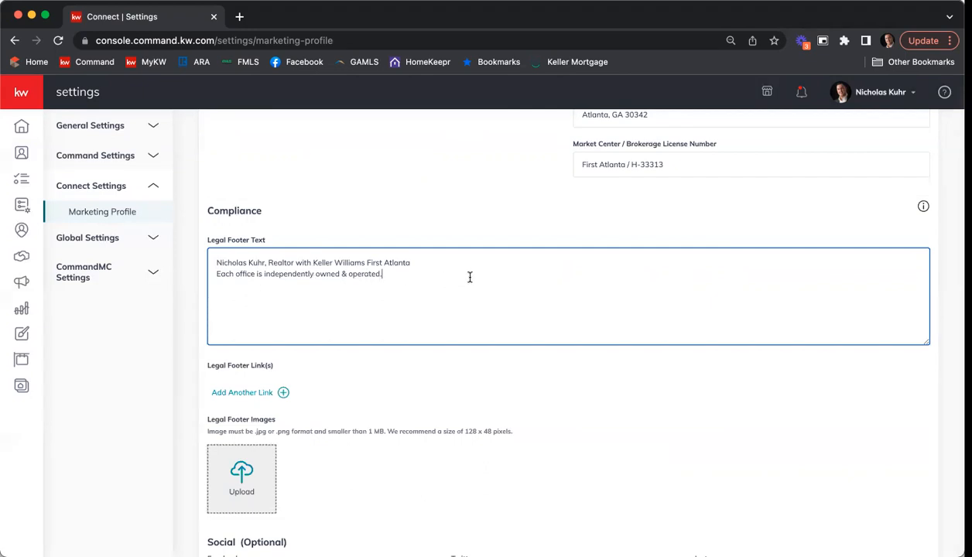
Step: Add a legal footer link row, then remove the empty row again
{"action": "scroll", "coordinate": [466, 277], "scroll_direction": "down", "scroll_amount": 1}
{"action": "scroll", "coordinate": [469, 276], "scroll_direction": "down", "scroll_amount": 2}
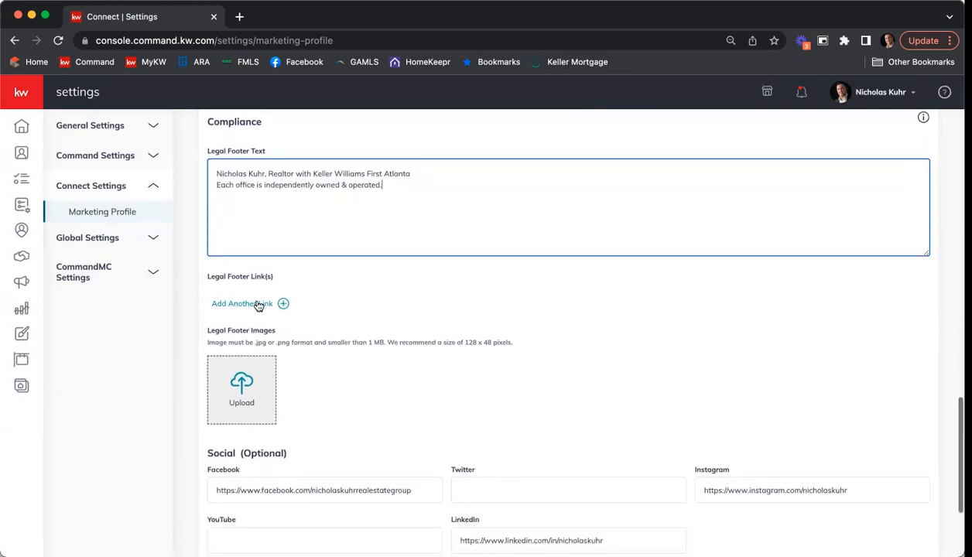
{"action": "scroll", "coordinate": [485, 302], "scroll_direction": "down", "scroll_amount": 1}
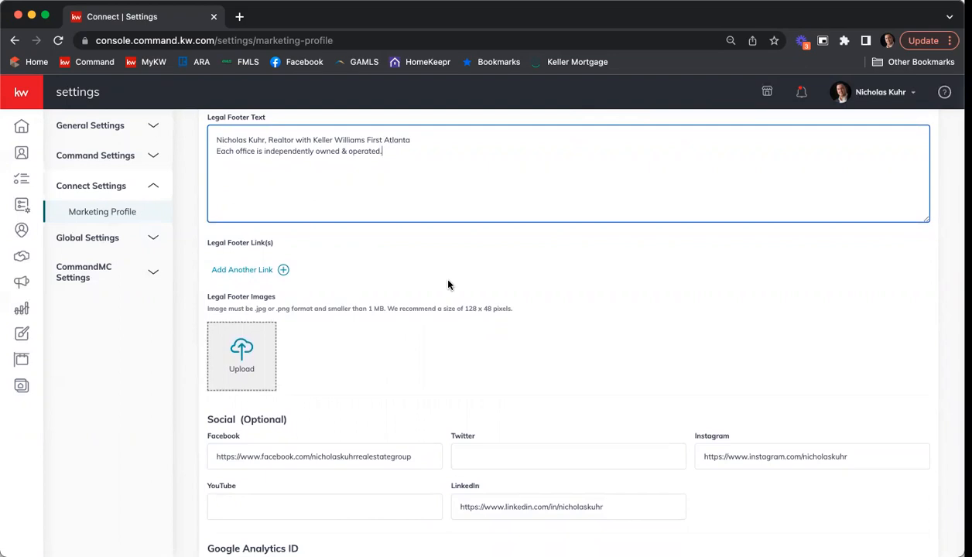
{"action": "left_click", "coordinate": [284, 273]}
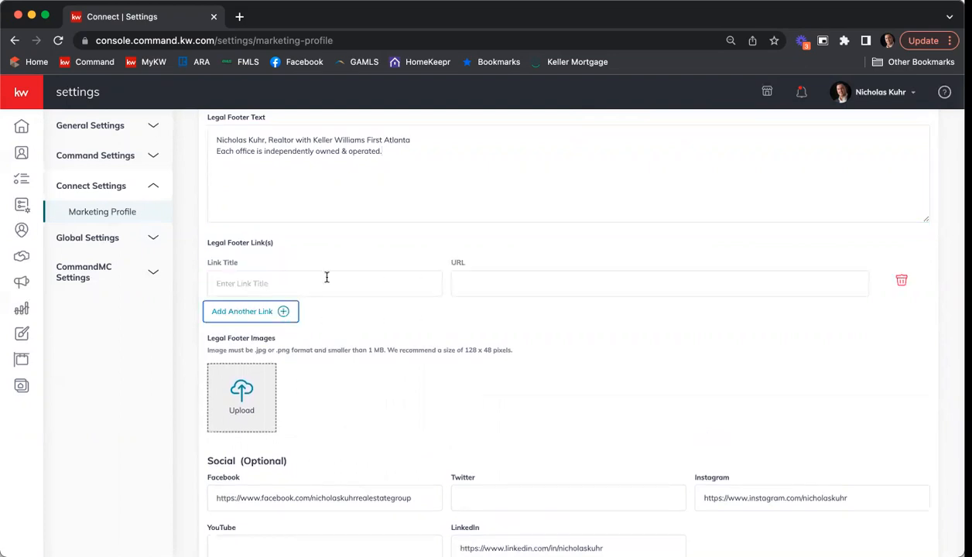
{"action": "left_click", "coordinate": [288, 280]}
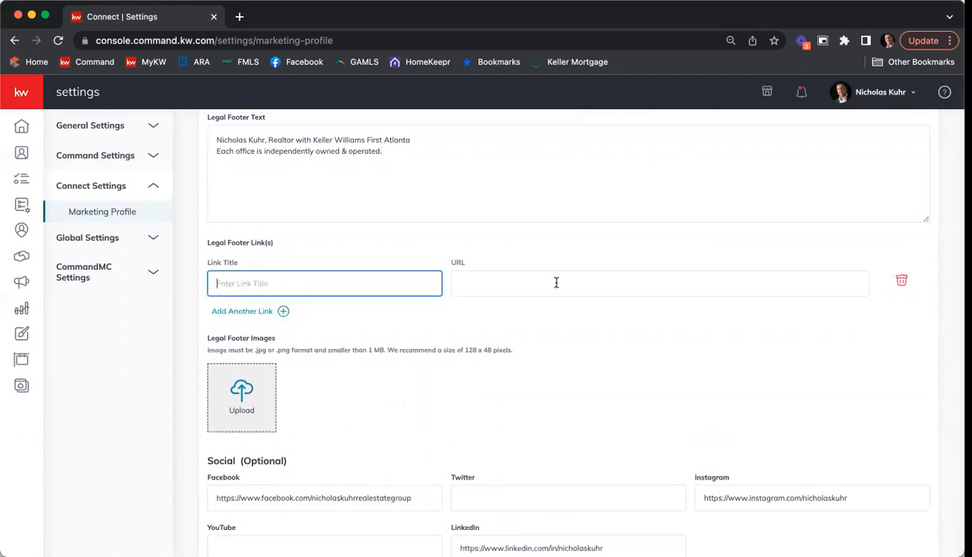
{"action": "left_click", "coordinate": [901, 280]}
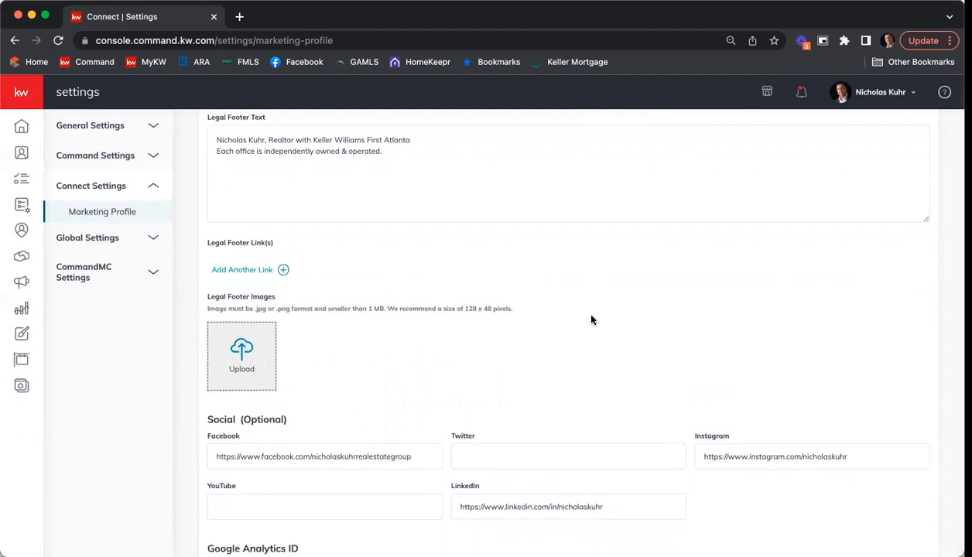
Step: Review the Facebook, Instagram and LinkedIn links and the empty Google Analytics ID
{"action": "scroll", "coordinate": [551, 348], "scroll_direction": "down", "scroll_amount": 1}
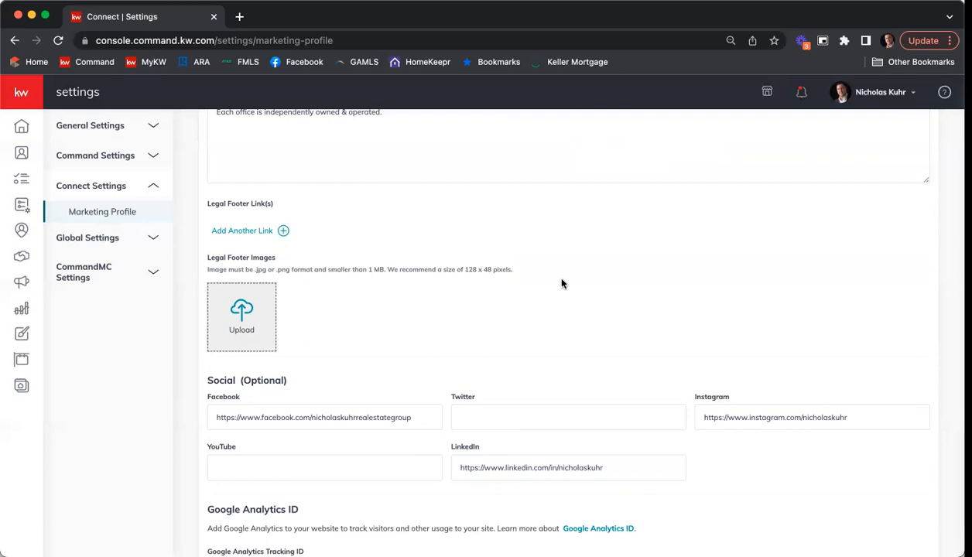
{"action": "scroll", "coordinate": [571, 279], "scroll_direction": "down", "scroll_amount": 3}
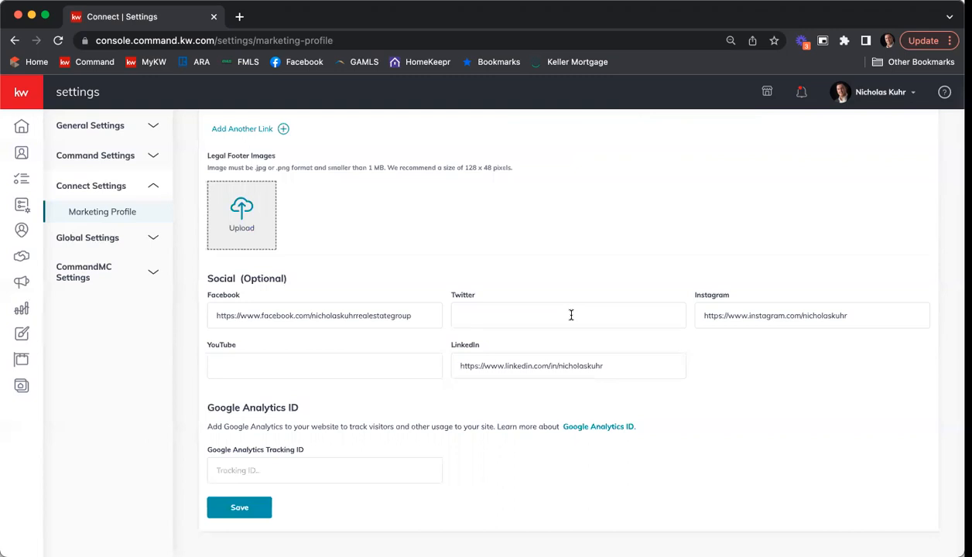
{"action": "scroll", "coordinate": [401, 288], "scroll_direction": "up", "scroll_amount": 1}
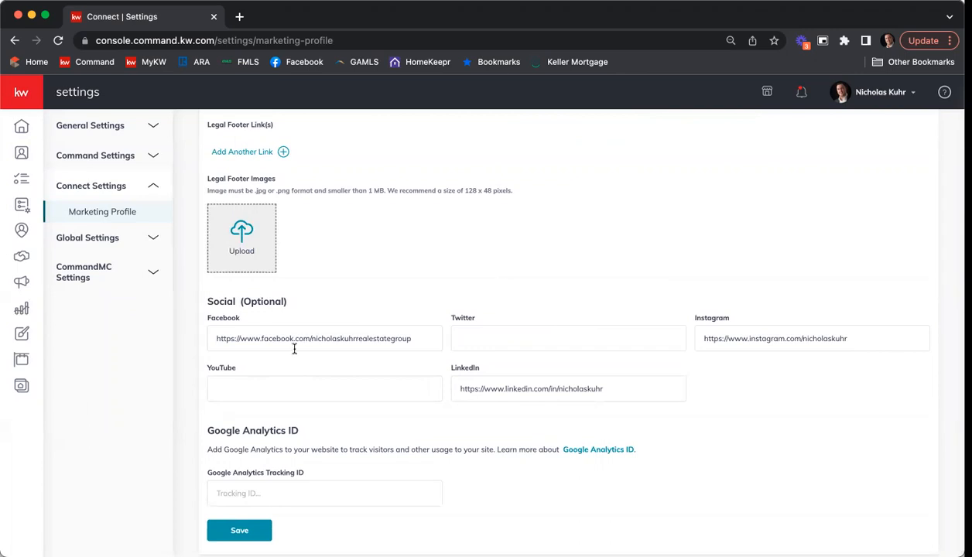
{"action": "scroll", "coordinate": [540, 305], "scroll_direction": "down", "scroll_amount": 1}
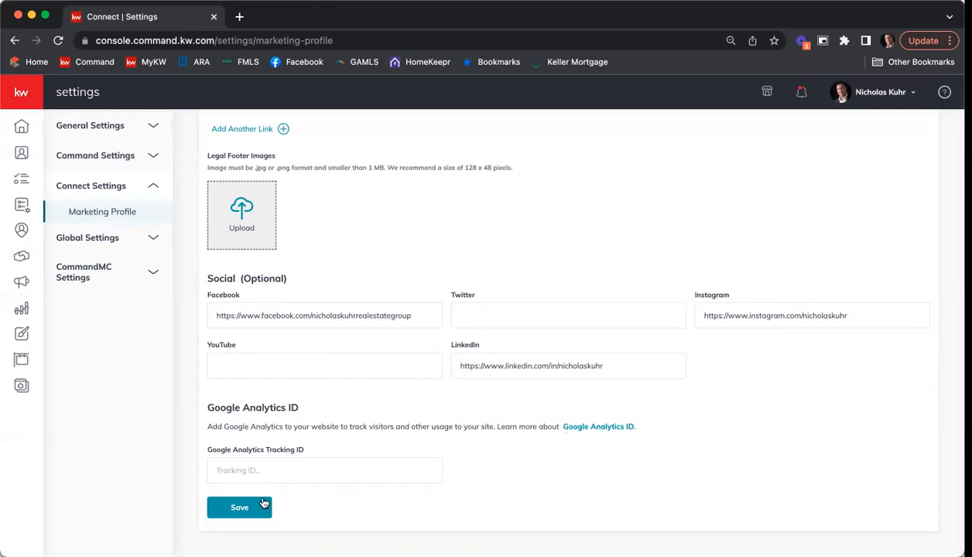
Step: Save the Marketing Profile and close the 'successfully saved' confirmation
{"action": "left_click", "coordinate": [240, 508]}
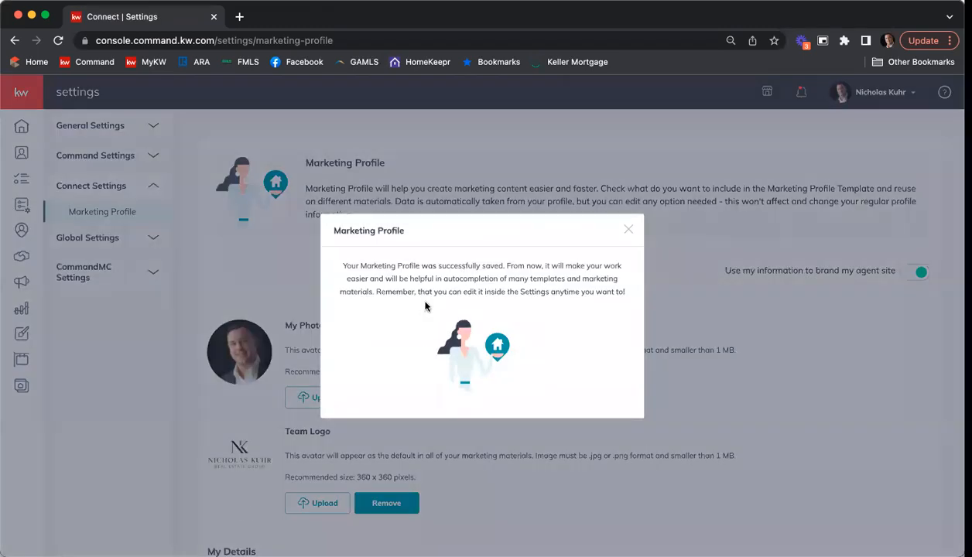
{"action": "left_click", "coordinate": [629, 229]}
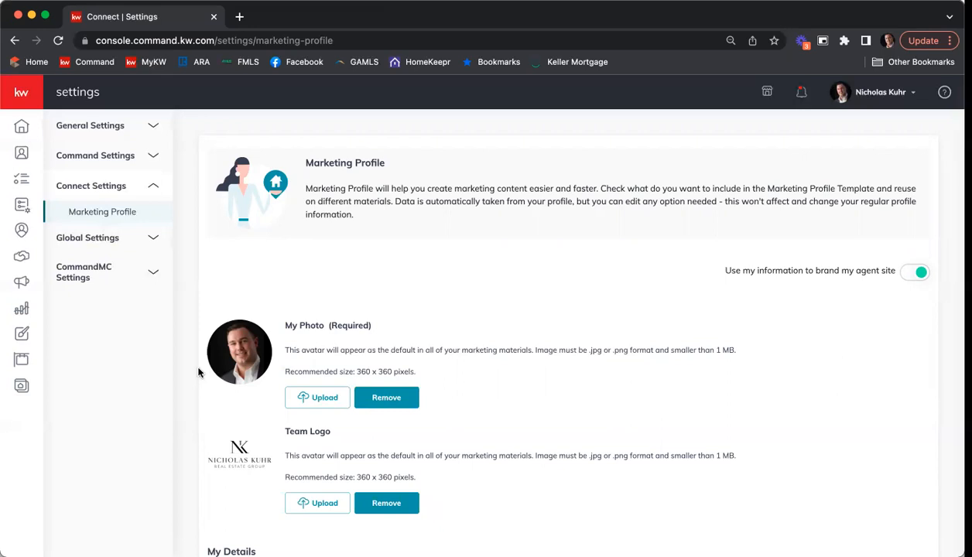
Step: Open Site & App Settings from the Consumer section of the sidebar
{"action": "left_click", "coordinate": [20, 387]}
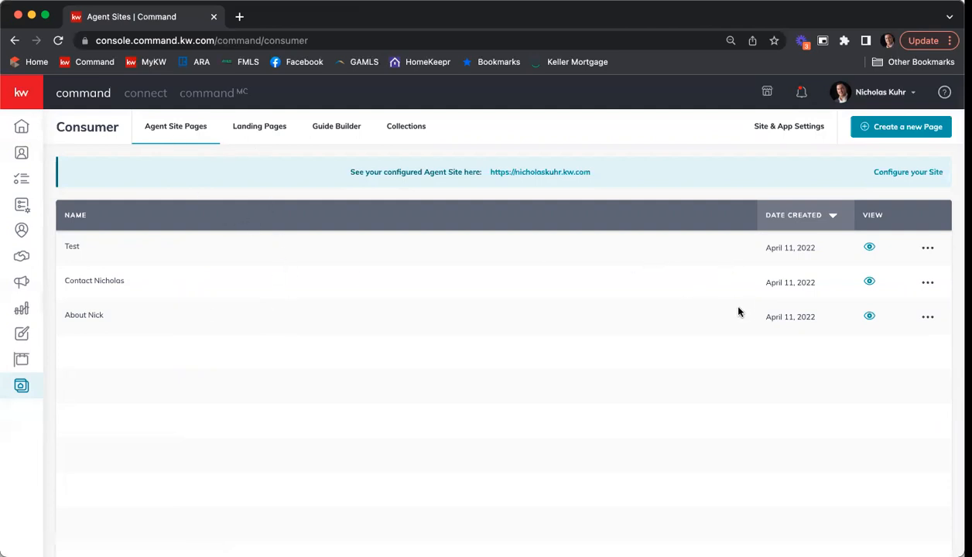
{"action": "left_click", "coordinate": [781, 133]}
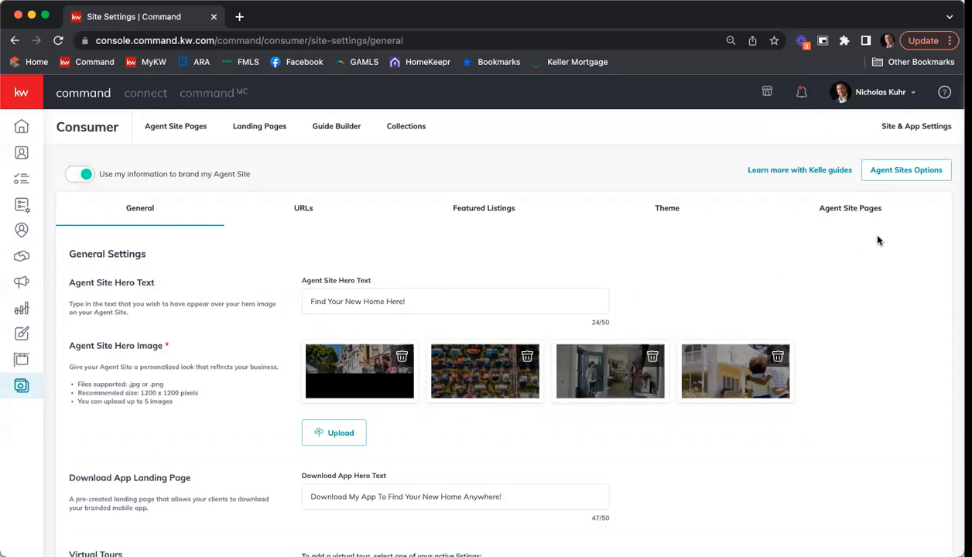
{"action": "scroll", "coordinate": [885, 241], "scroll_direction": "down", "scroll_amount": 2}
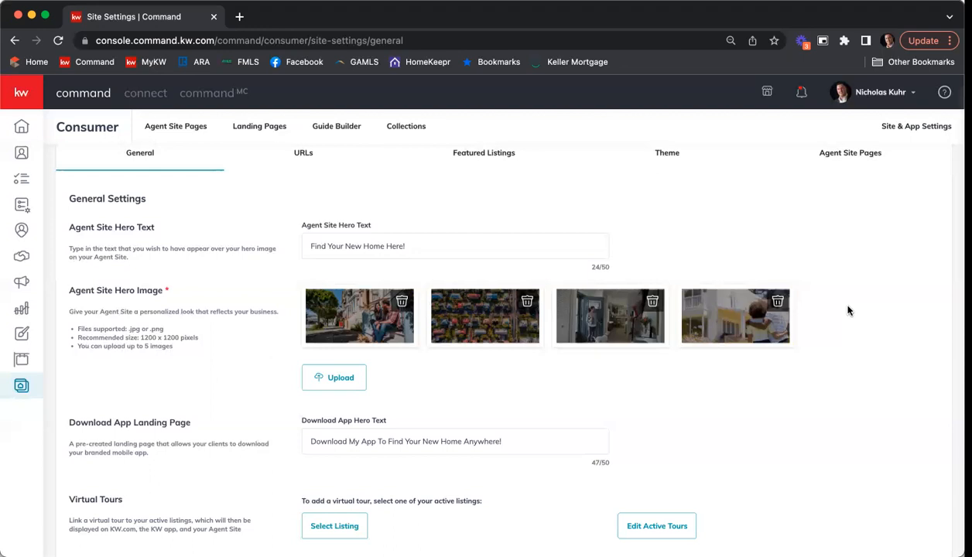
Step: Open Select Listing in the Virtual Tours section to search for a listing
{"action": "scroll", "coordinate": [885, 280], "scroll_direction": "down", "scroll_amount": 4}
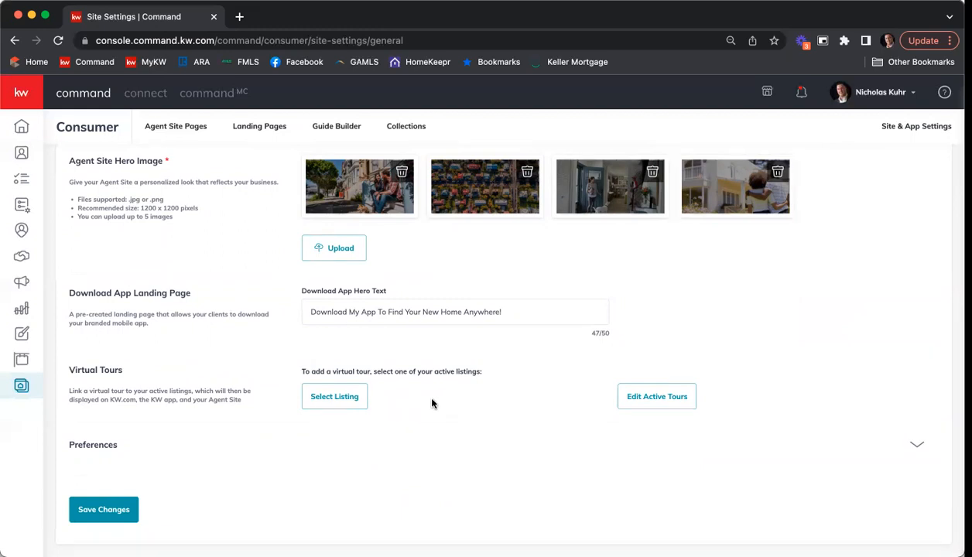
{"action": "left_click", "coordinate": [334, 400]}
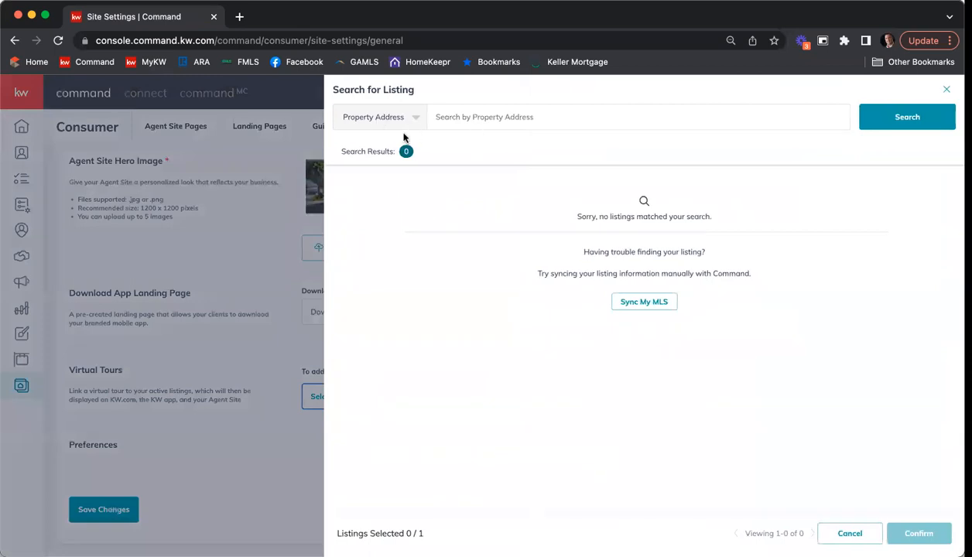
Step: Search listings by property address '1234', then cancel the search
{"action": "left_click", "coordinate": [529, 117]}
{"action": "type", "text": "1234"}
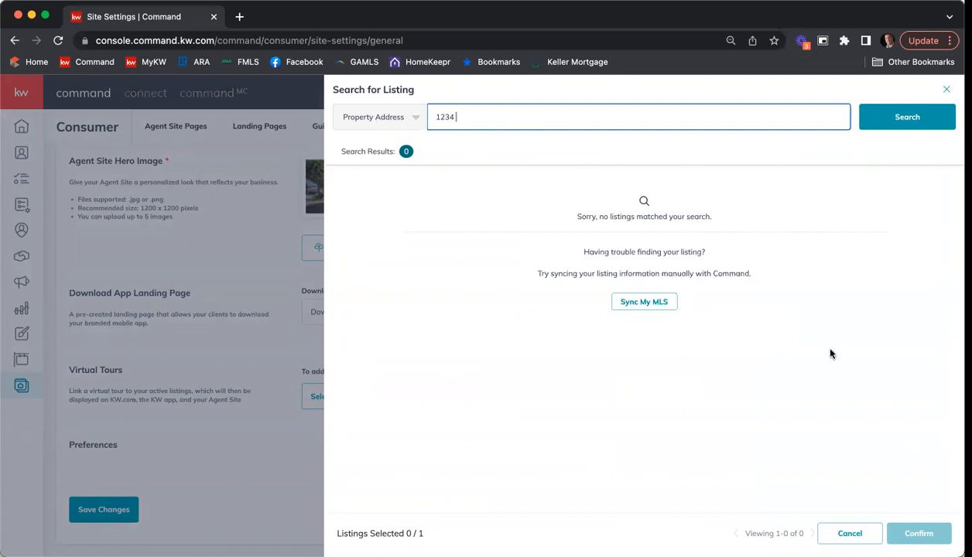
{"action": "left_click", "coordinate": [850, 534]}
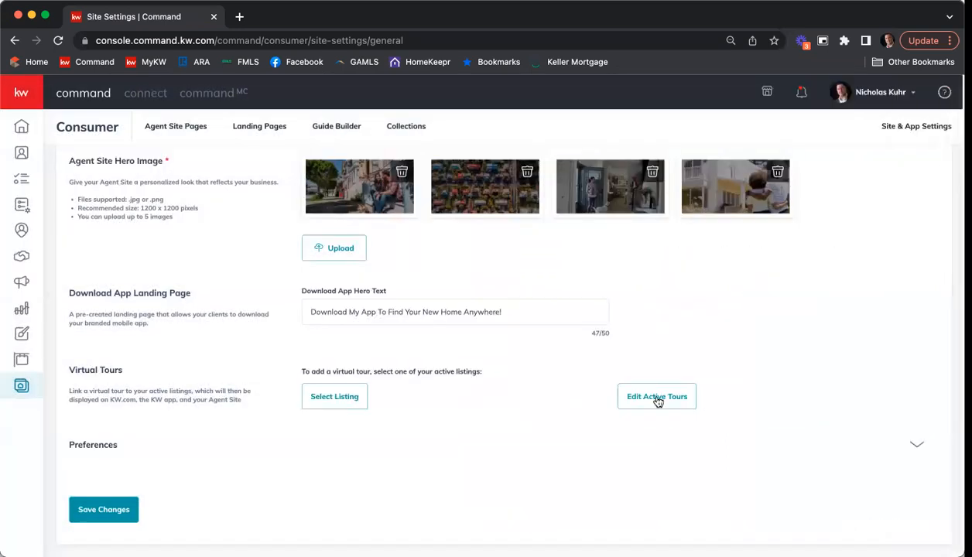
Step: Open Edit Active Tours, clear the '1234' search and close the panel without choosing a listing
{"action": "left_click", "coordinate": [656, 401]}
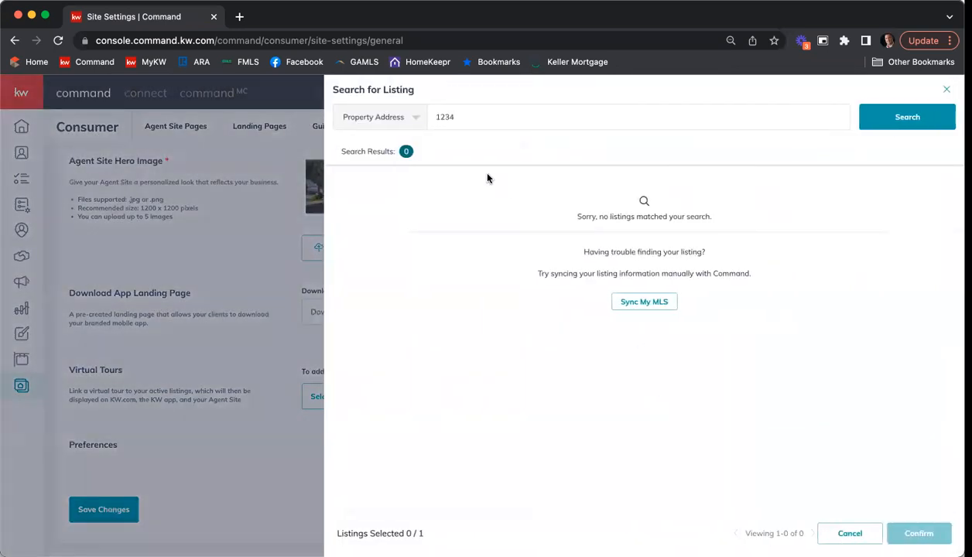
{"action": "left_click_drag", "start_coordinate": [485, 116], "coordinate": [413, 118]}
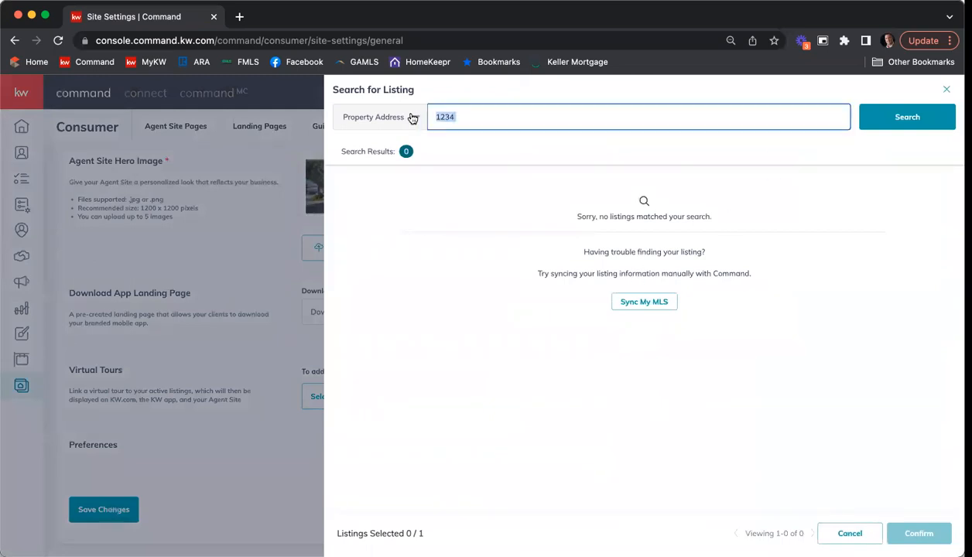
{"action": "key", "text": "BackSpace"}
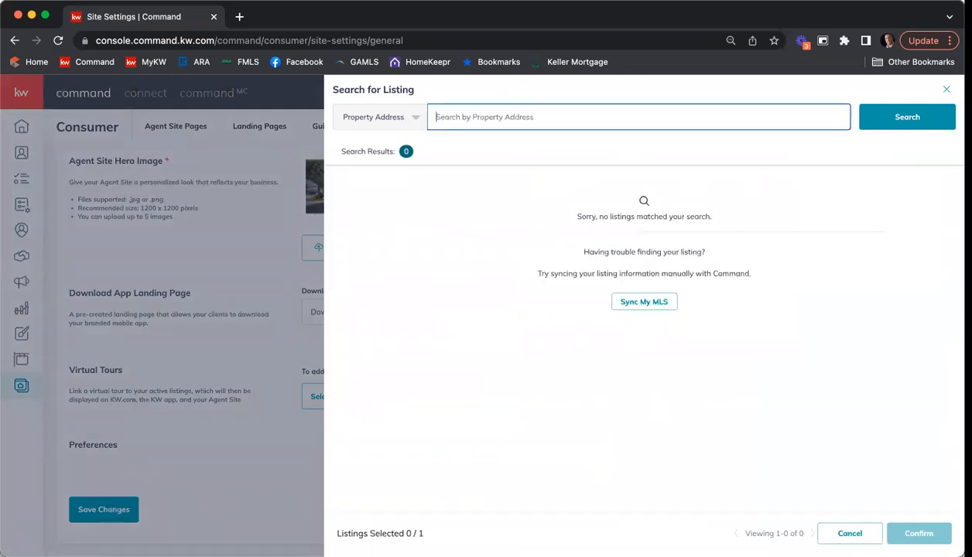
{"action": "left_click", "coordinate": [945, 90]}
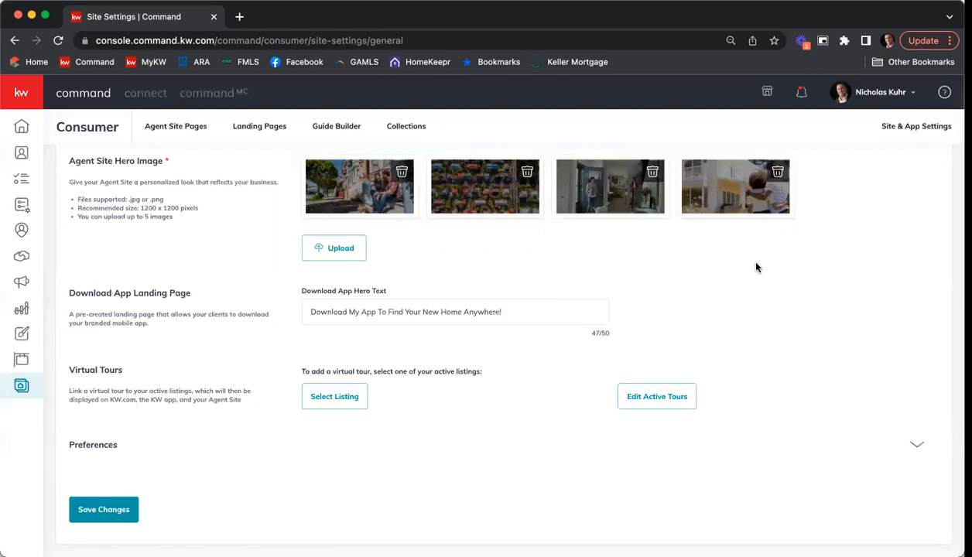
{"action": "scroll", "coordinate": [708, 412], "scroll_direction": "up", "scroll_amount": 1}
{"action": "scroll", "coordinate": [709, 412], "scroll_direction": "up", "scroll_amount": 3}
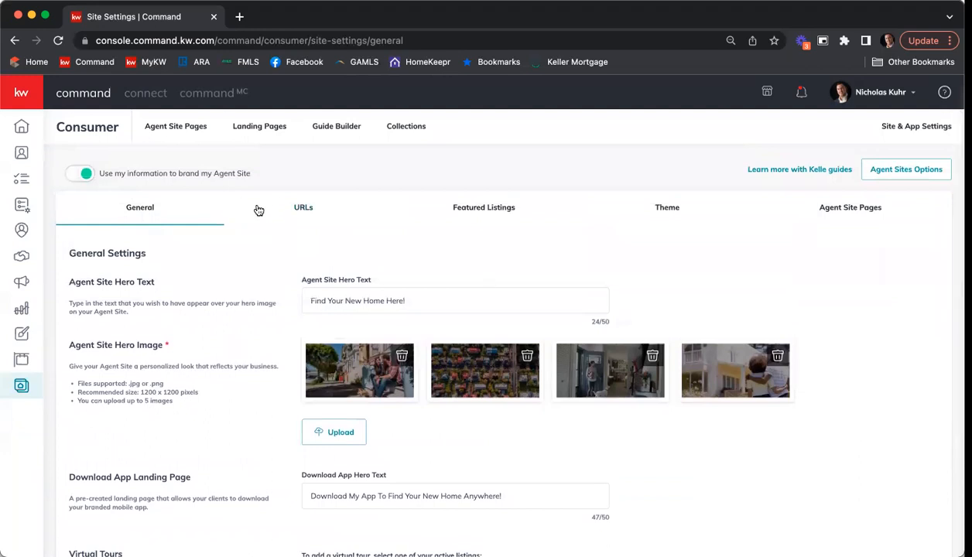
Step: On the URLs tab, append 'atkwfa' to the subdomain, save and confirm, then remove the added characters
{"action": "left_click", "coordinate": [304, 210]}
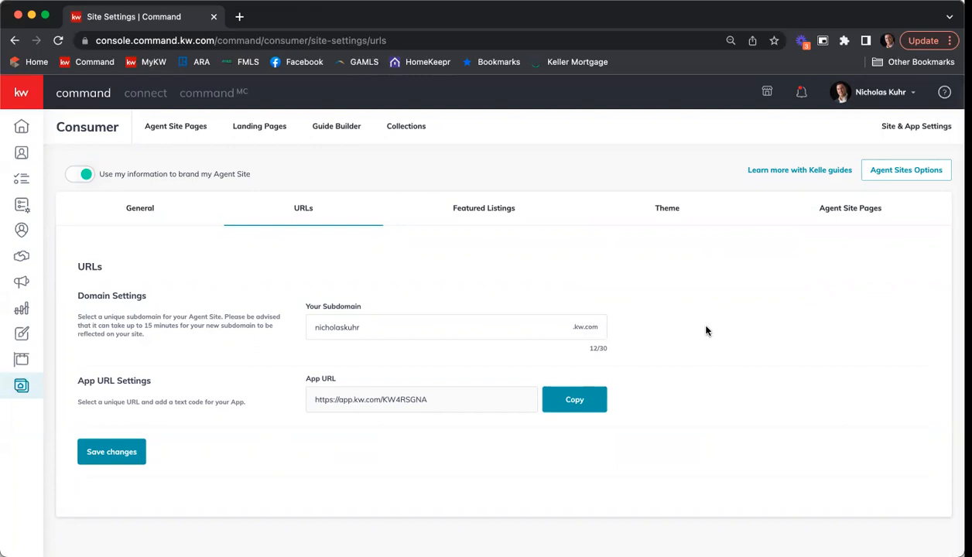
{"action": "left_click", "coordinate": [383, 327]}
{"action": "type", "text": "atkwfa"}
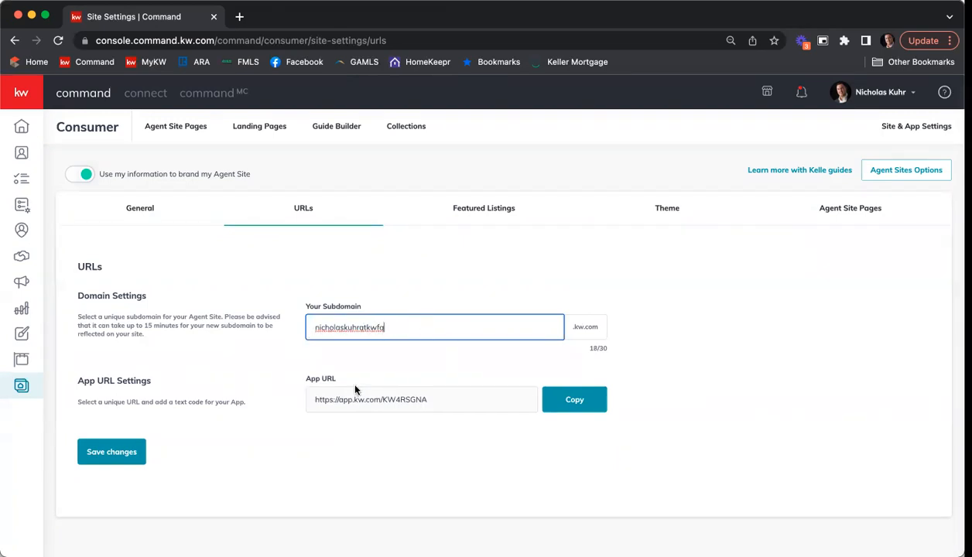
{"action": "left_click", "coordinate": [125, 452]}
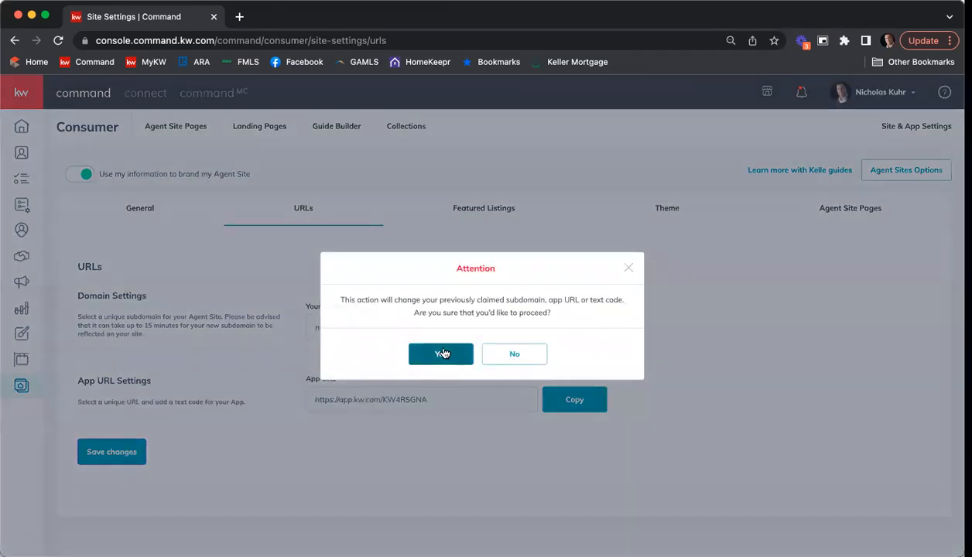
{"action": "left_click", "coordinate": [443, 354]}
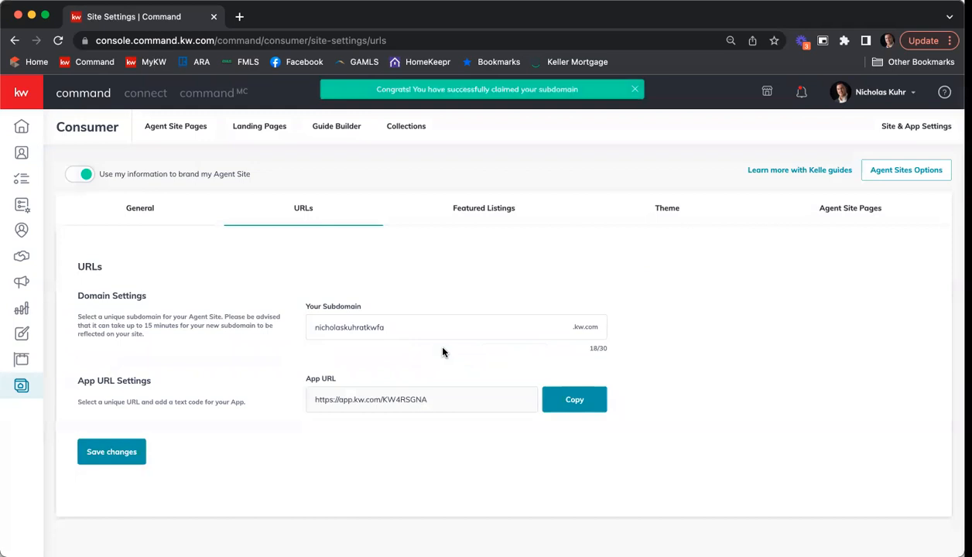
{"action": "left_click", "coordinate": [401, 335]}
{"action": "key", "text": "BackSpace"}
{"action": "key", "text": "BackSpace"}
{"action": "key", "text": "BackSpace"}
{"action": "key", "text": "BackSpace"}
{"action": "key", "text": "BackSpace"}
{"action": "key", "text": "BackSpace"}
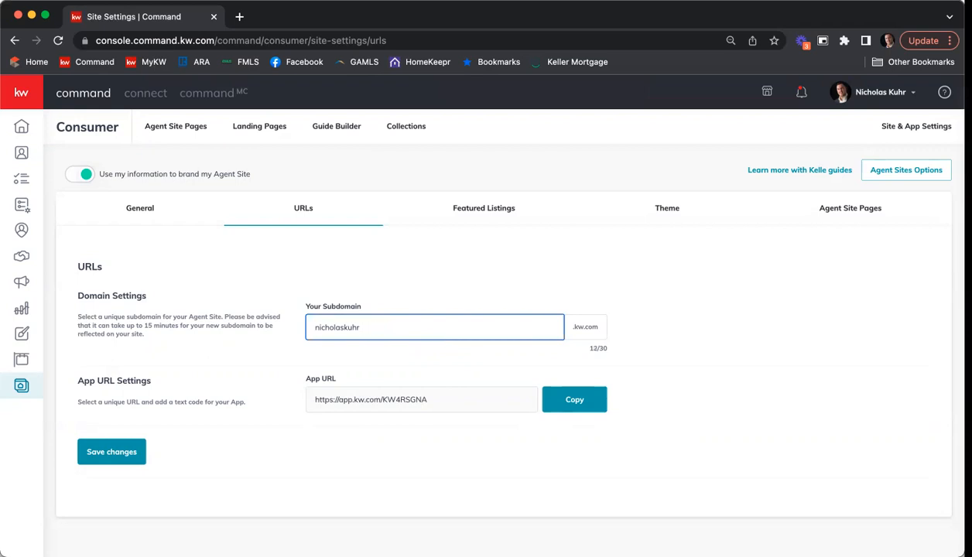
Step: Save the restored original subdomain, confirm Yes, and go to Featured Listings
{"action": "left_click", "coordinate": [124, 453]}
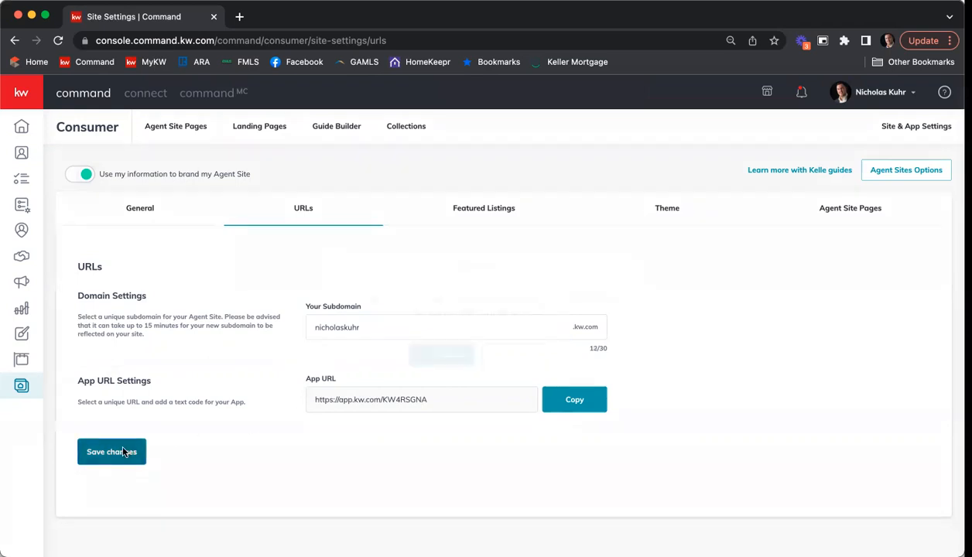
{"action": "left_click", "coordinate": [434, 351]}
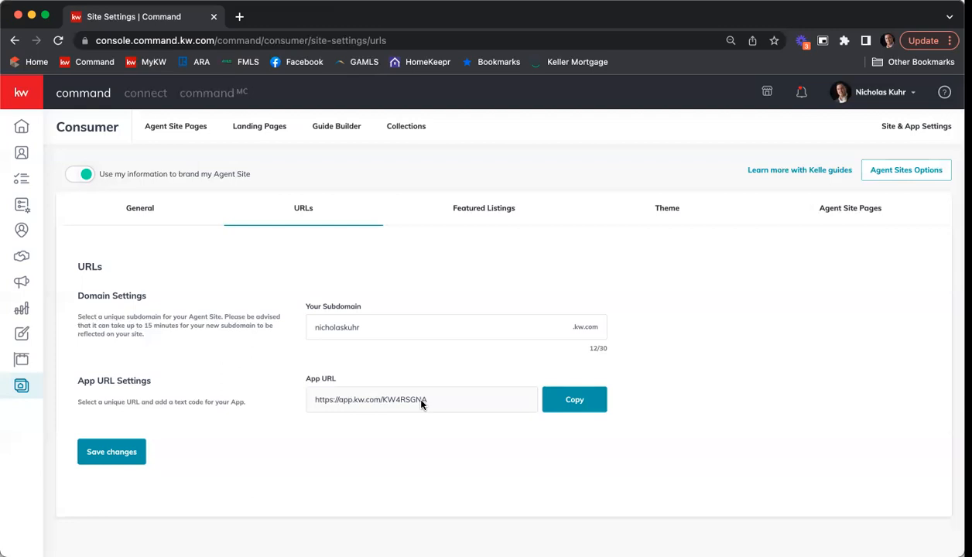
{"action": "left_click", "coordinate": [474, 213]}
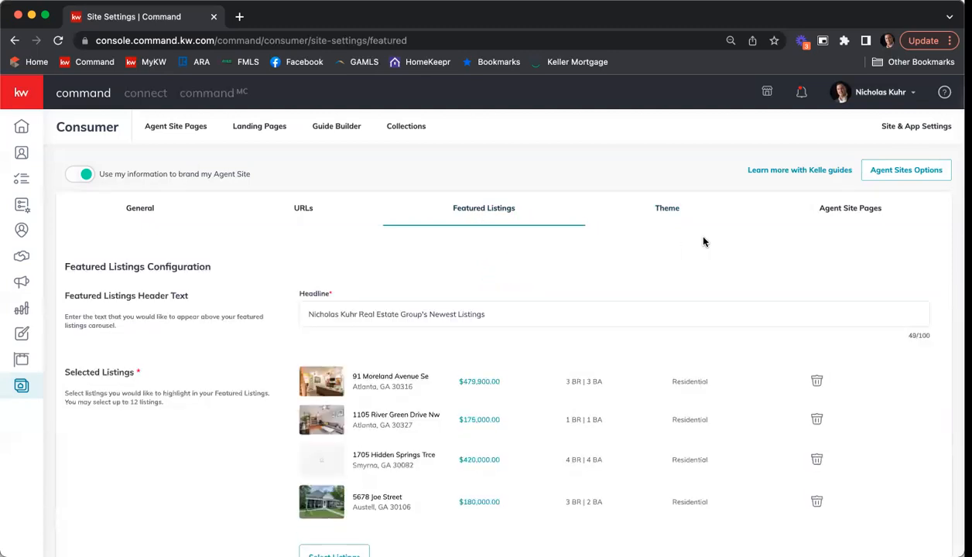
{"action": "scroll", "coordinate": [704, 241], "scroll_direction": "down", "scroll_amount": 2}
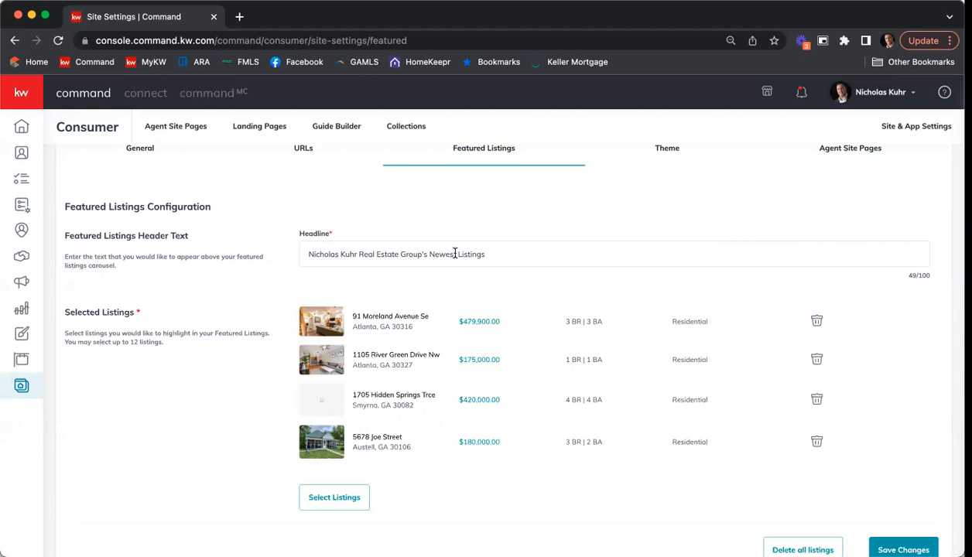
{"action": "scroll", "coordinate": [614, 249], "scroll_direction": "down", "scroll_amount": 1}
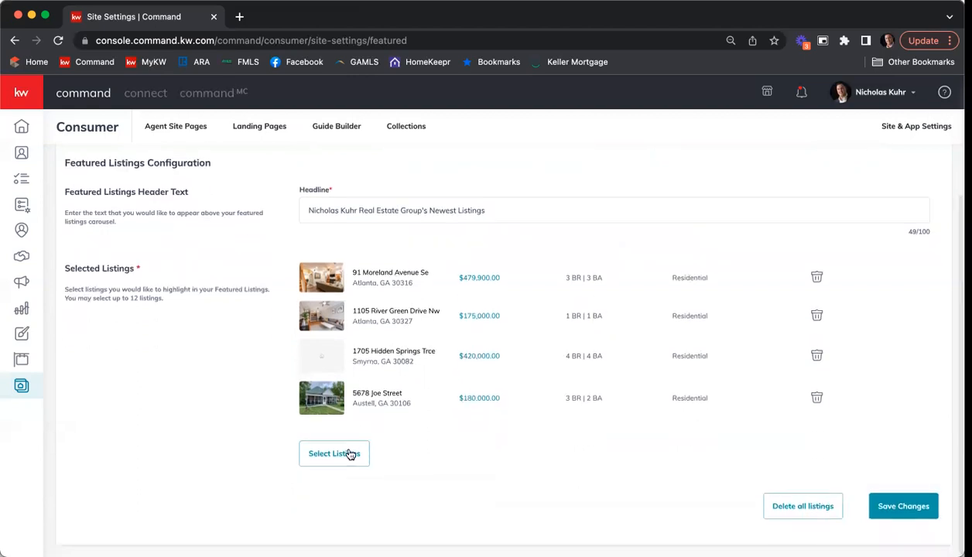
Step: Open the featured-listing search and set it to show all listings, not just your own
{"action": "left_click", "coordinate": [339, 459]}
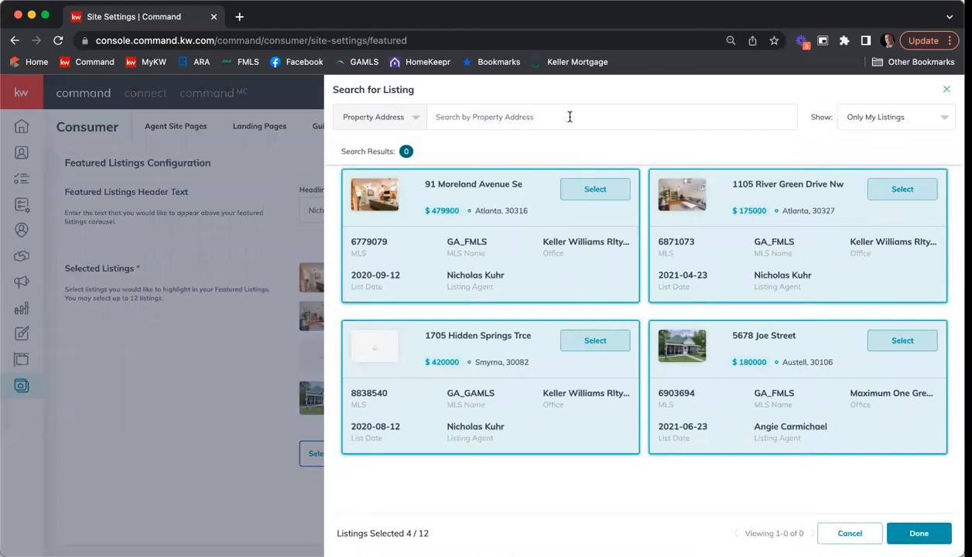
{"action": "left_click", "coordinate": [879, 120]}
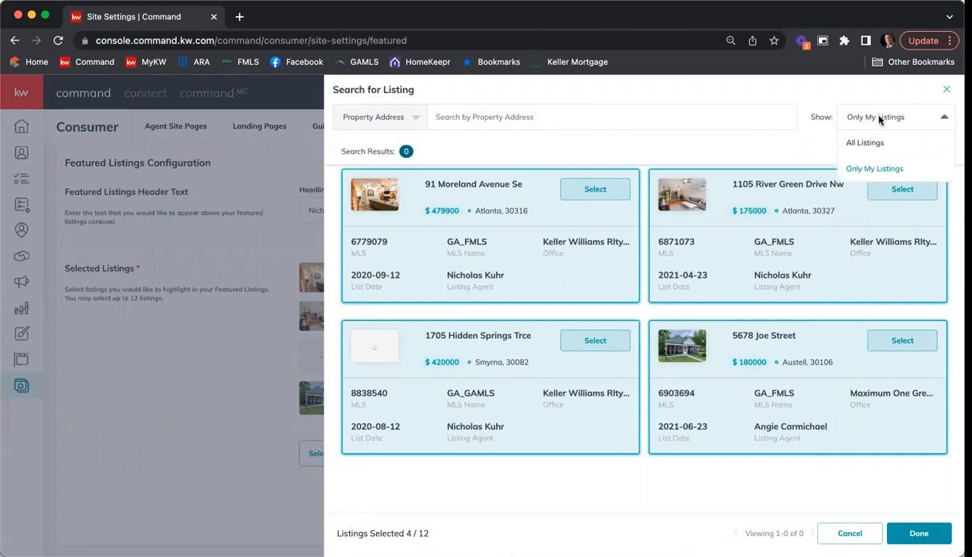
{"action": "left_click", "coordinate": [859, 139]}
Step: Search the property address '1234 main st atlanta, ga', browse the results, then close the search
{"action": "left_click", "coordinate": [556, 118]}
{"action": "type", "text": "1"}
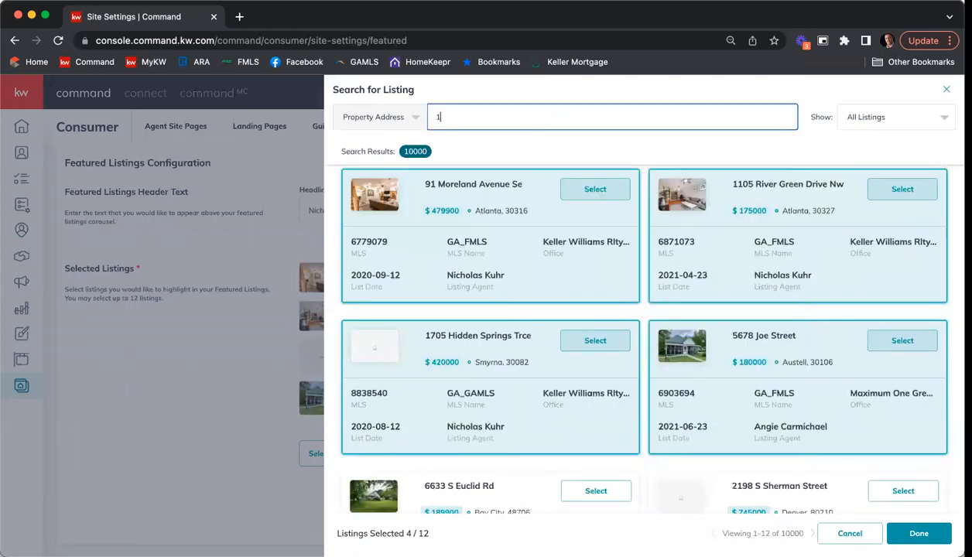
{"action": "key", "text": "BackSpace"}
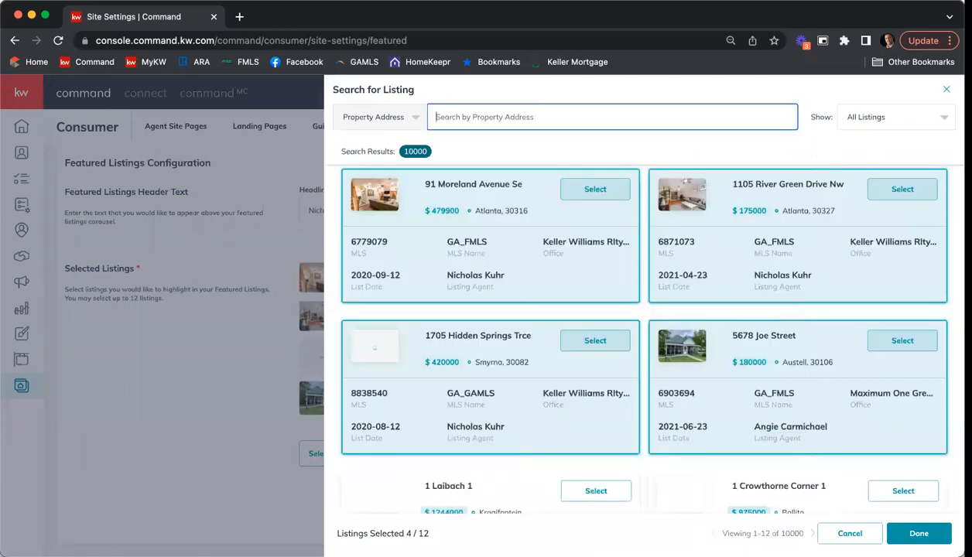
{"action": "type", "text": "1234 main st"}
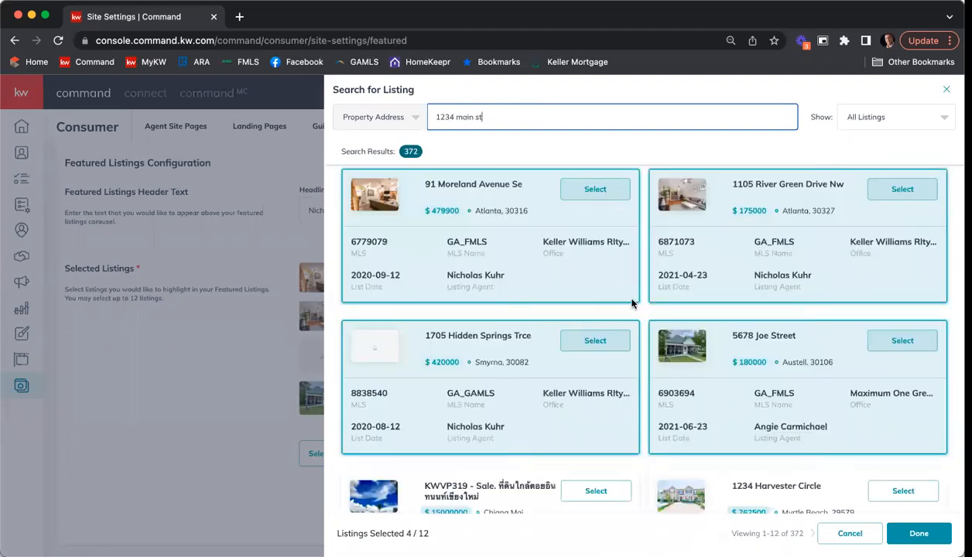
{"action": "scroll", "coordinate": [632, 304], "scroll_direction": "down", "scroll_amount": 5}
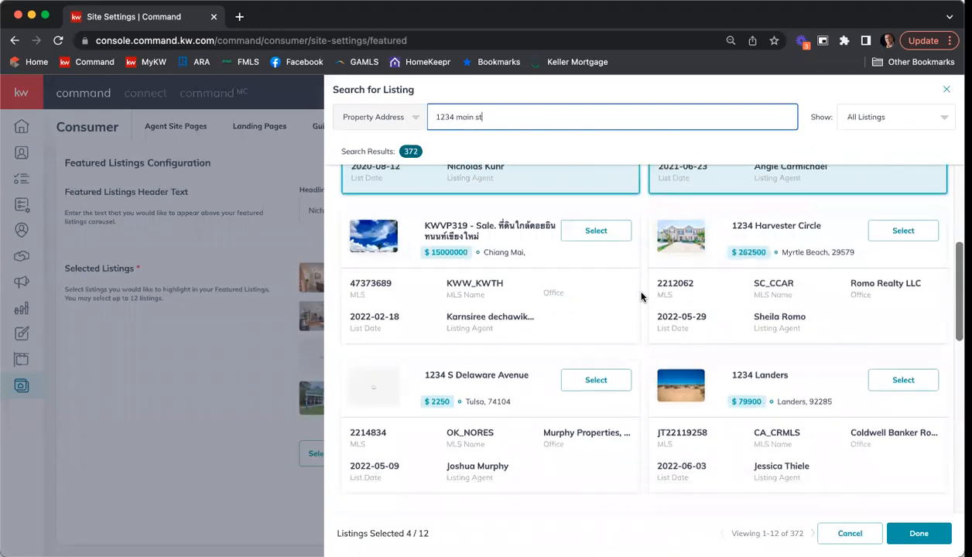
{"action": "scroll", "coordinate": [594, 171], "scroll_direction": "up", "scroll_amount": 5}
{"action": "type", "text": "atlanta, ga"}
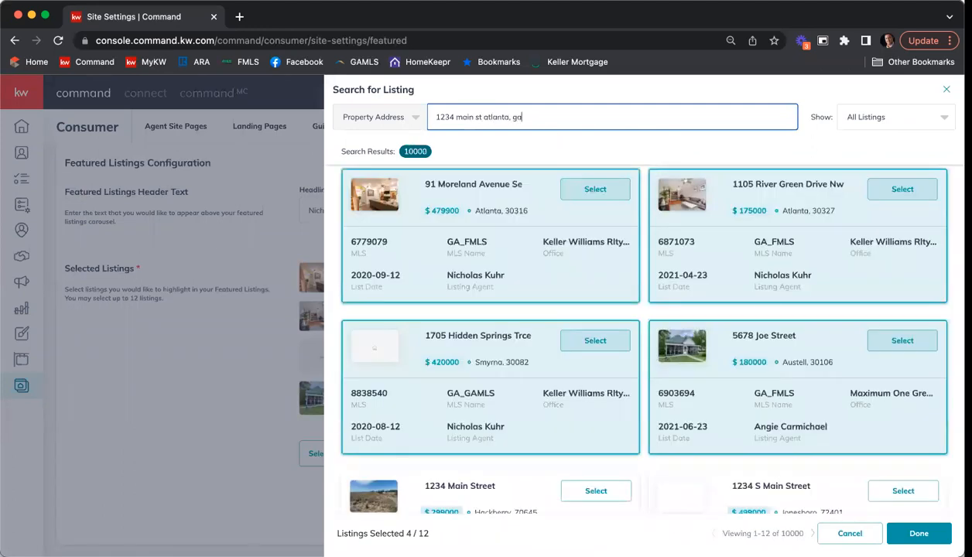
{"action": "scroll", "coordinate": [727, 283], "scroll_direction": "down", "scroll_amount": 3}
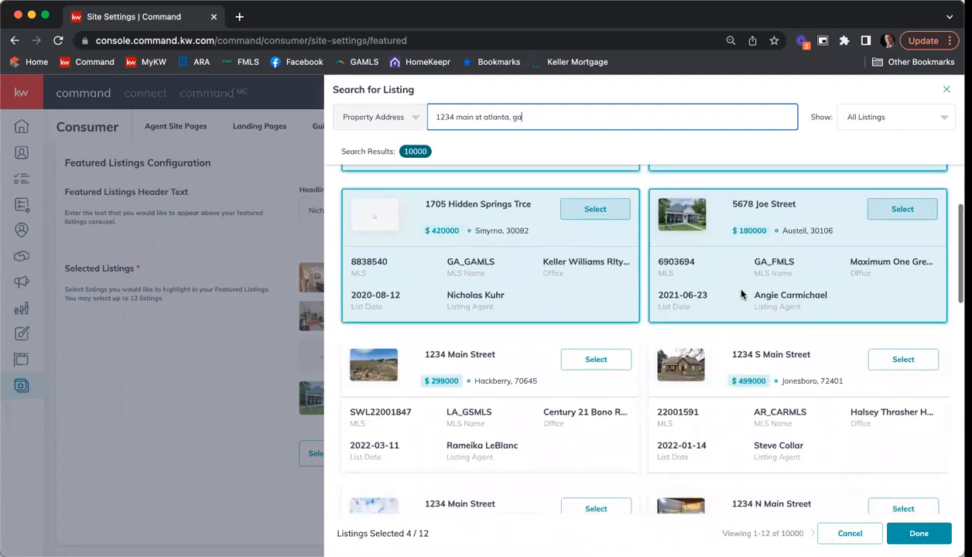
{"action": "scroll", "coordinate": [743, 297], "scroll_direction": "down", "scroll_amount": 1}
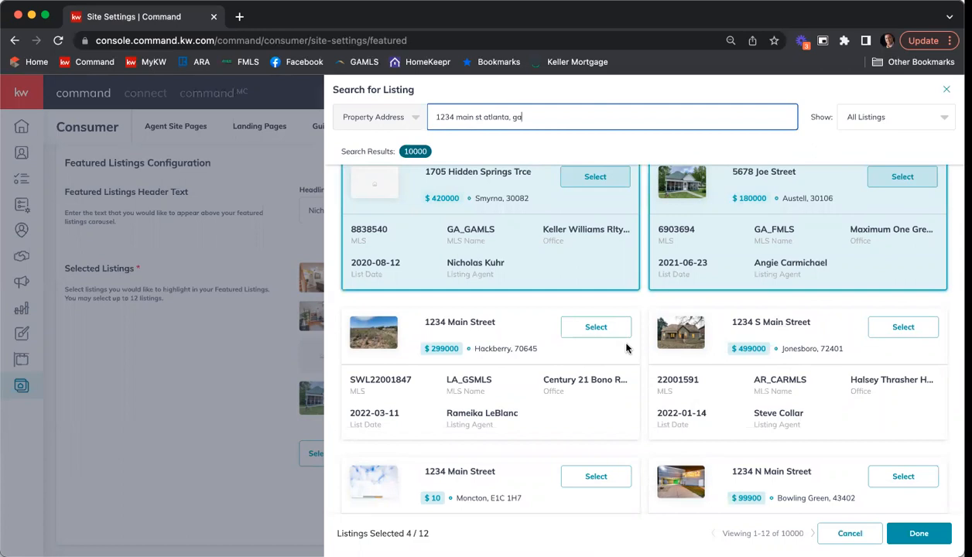
{"action": "scroll", "coordinate": [627, 350], "scroll_direction": "down", "scroll_amount": 1}
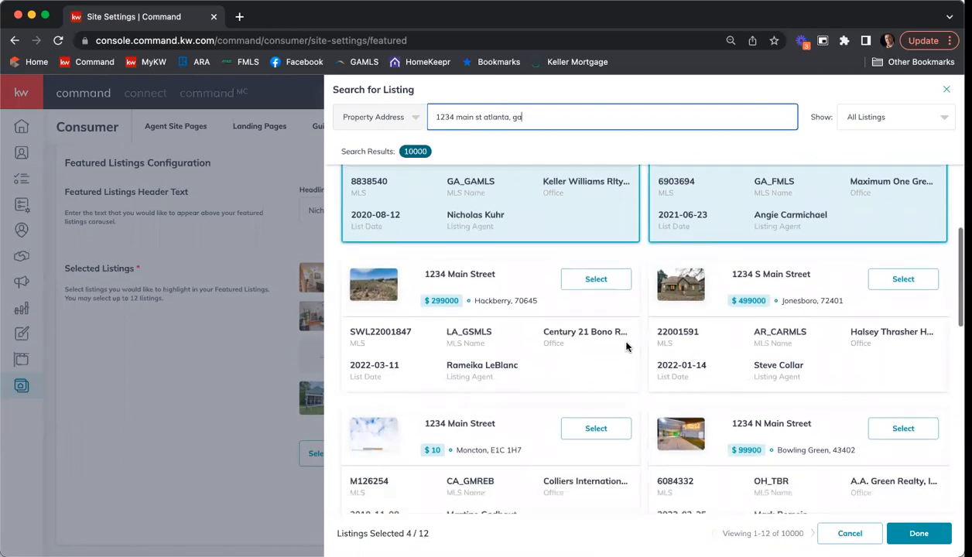
{"action": "scroll", "coordinate": [627, 347], "scroll_direction": "up", "scroll_amount": 4}
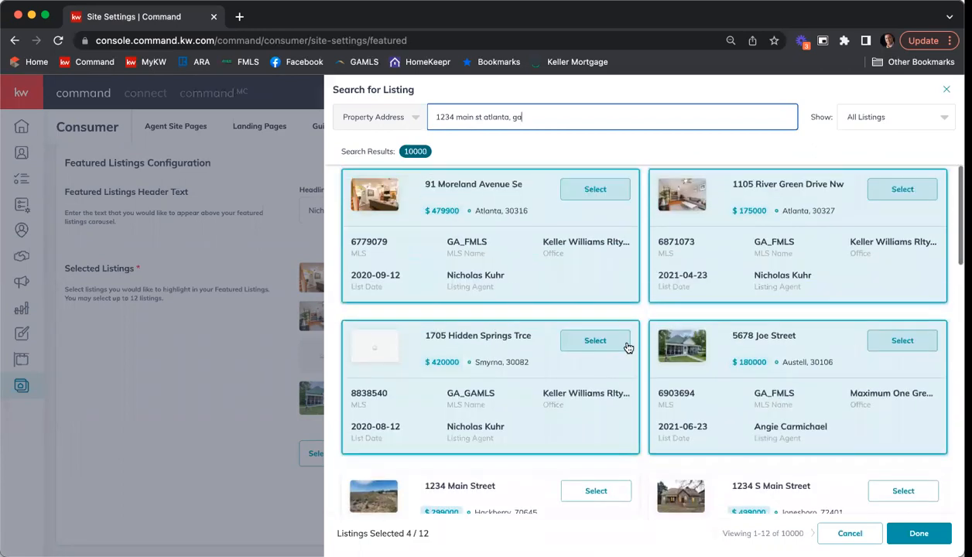
{"action": "left_click", "coordinate": [946, 89]}
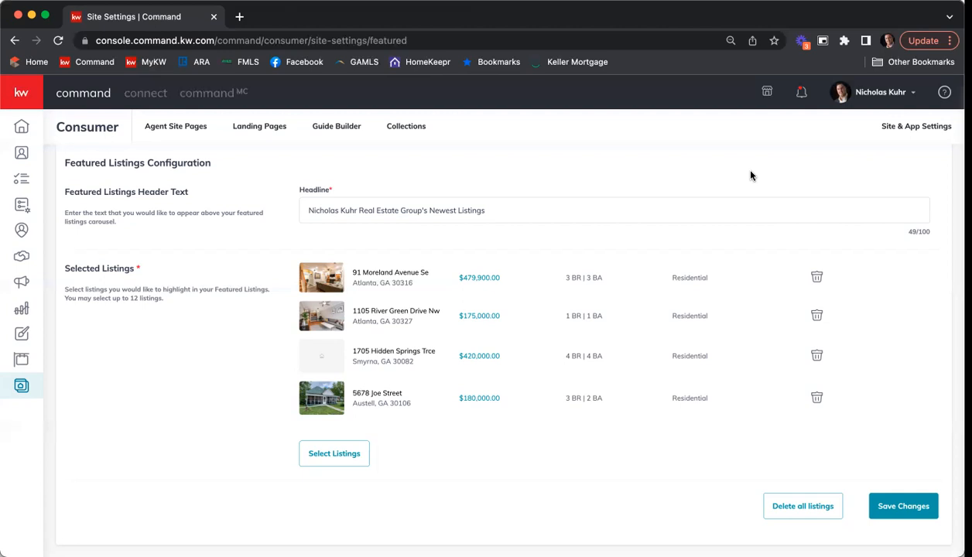
{"action": "scroll", "coordinate": [464, 369], "scroll_direction": "up", "scroll_amount": 3}
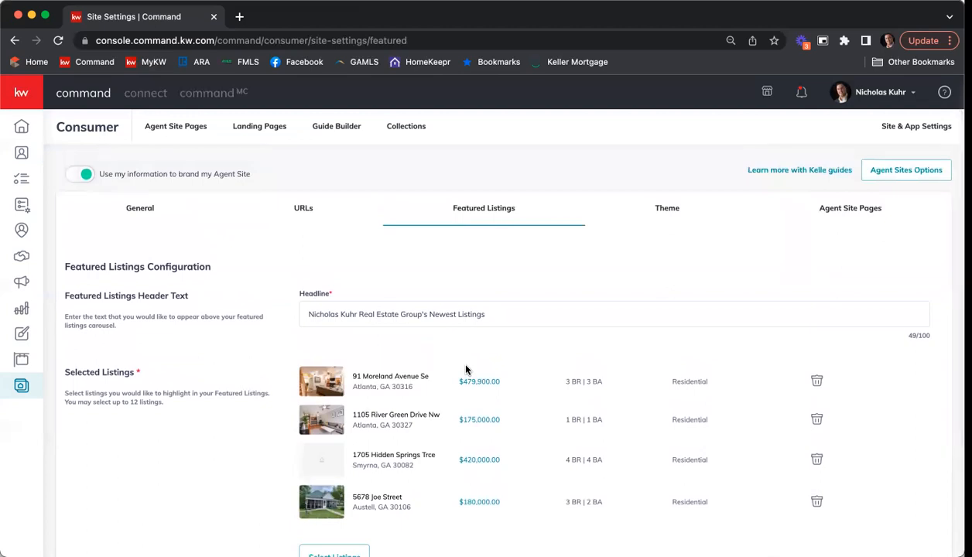
Step: Review the Theme colour options, then go to Agent Site Pages and open its page list
{"action": "left_click", "coordinate": [668, 216]}
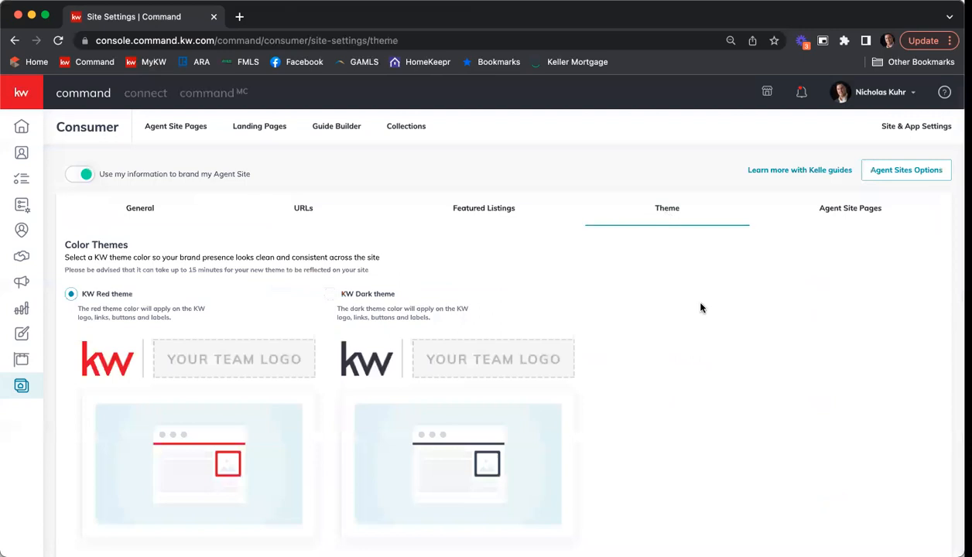
{"action": "scroll", "coordinate": [703, 304], "scroll_direction": "down", "scroll_amount": 1}
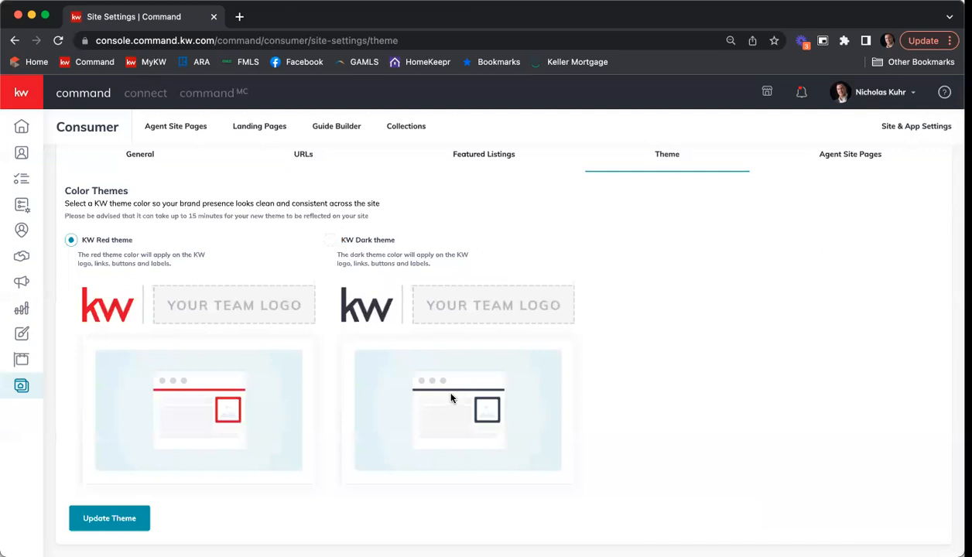
{"action": "scroll", "coordinate": [465, 283], "scroll_direction": "up", "scroll_amount": 1}
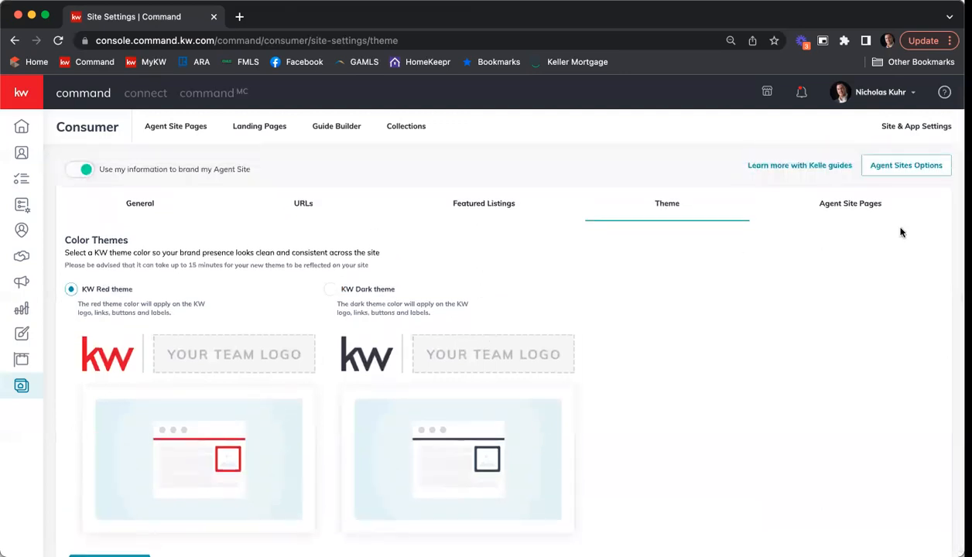
{"action": "left_click", "coordinate": [862, 210]}
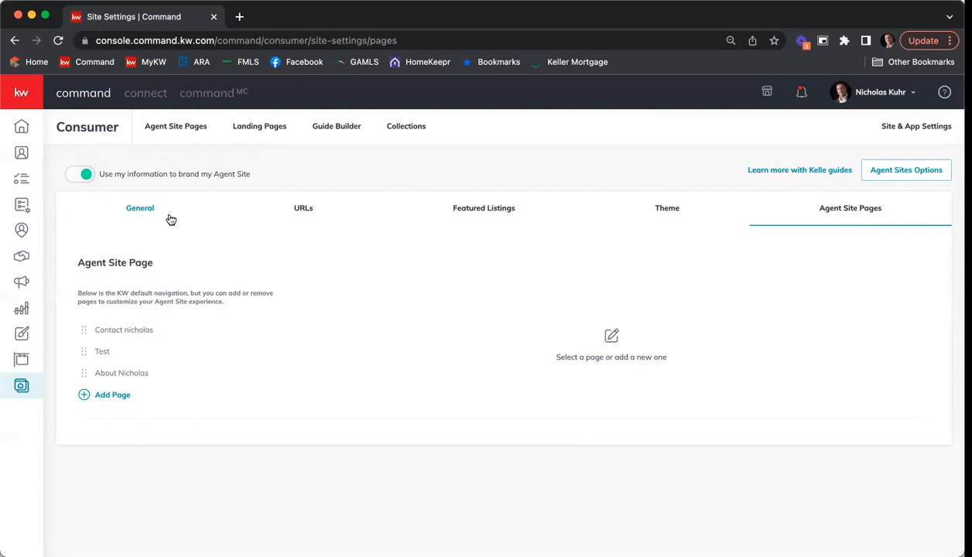
{"action": "left_click", "coordinate": [165, 128]}
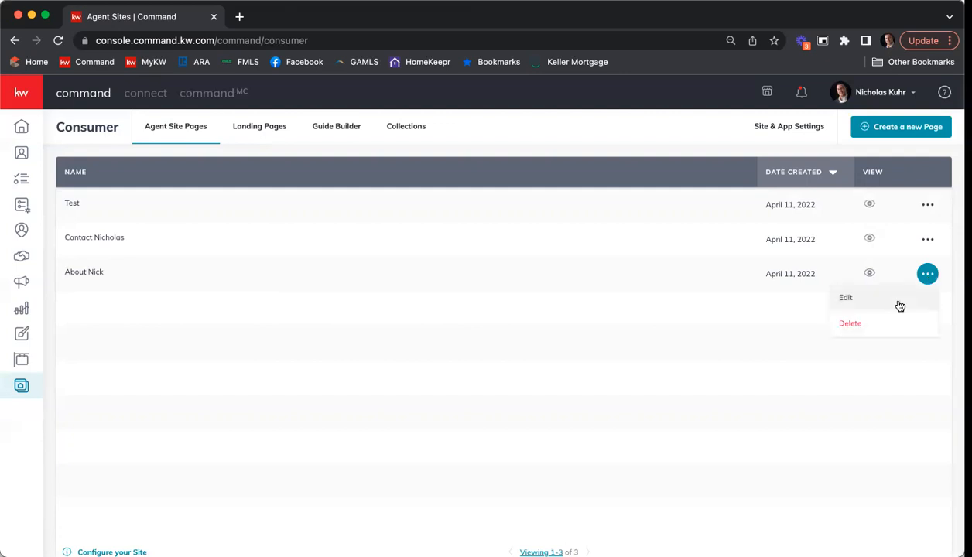
Step: Open the About page for editing from its options menu in the pages list
{"action": "left_click", "coordinate": [911, 356]}
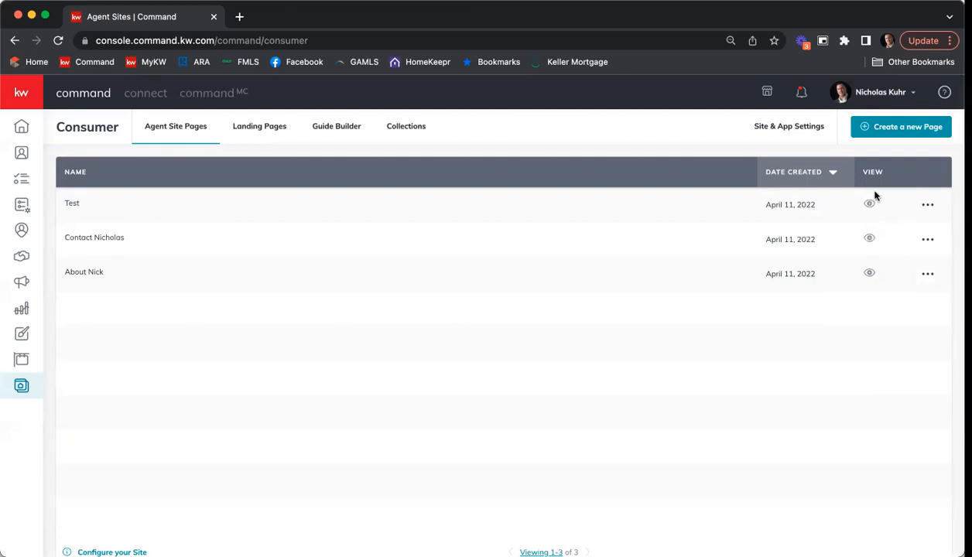
{"action": "mouse_move", "coordinate": [871, 205]}
{"action": "mouse_move", "coordinate": [868, 272]}
{"action": "left_click", "coordinate": [928, 276]}
{"action": "left_click", "coordinate": [905, 302]}
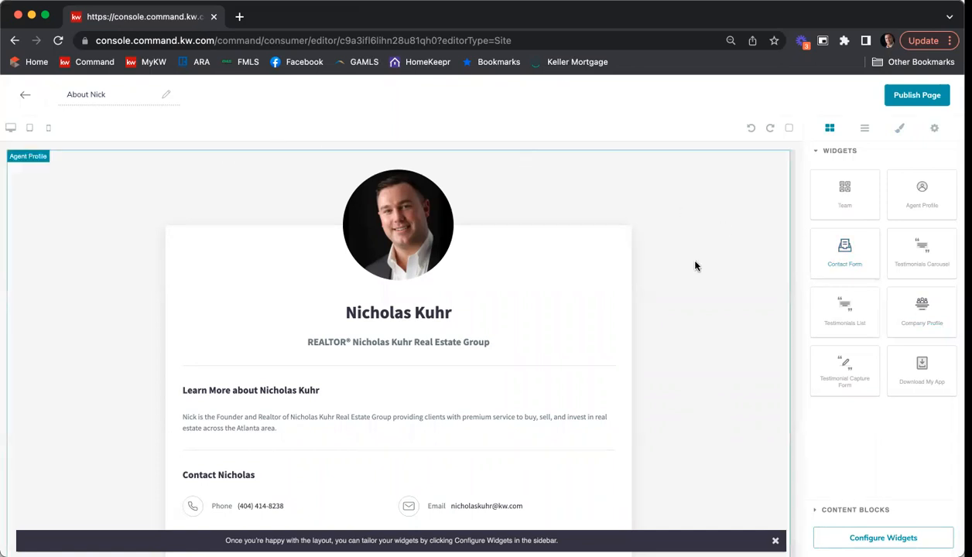
{"action": "scroll", "coordinate": [688, 195], "scroll_direction": "down", "scroll_amount": 1}
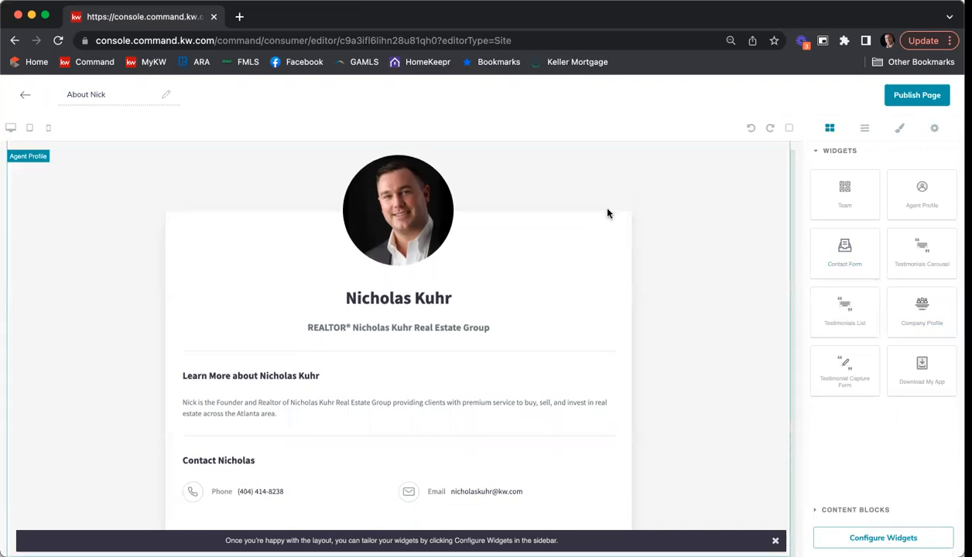
{"action": "scroll", "coordinate": [527, 356], "scroll_direction": "up", "scroll_amount": 1}
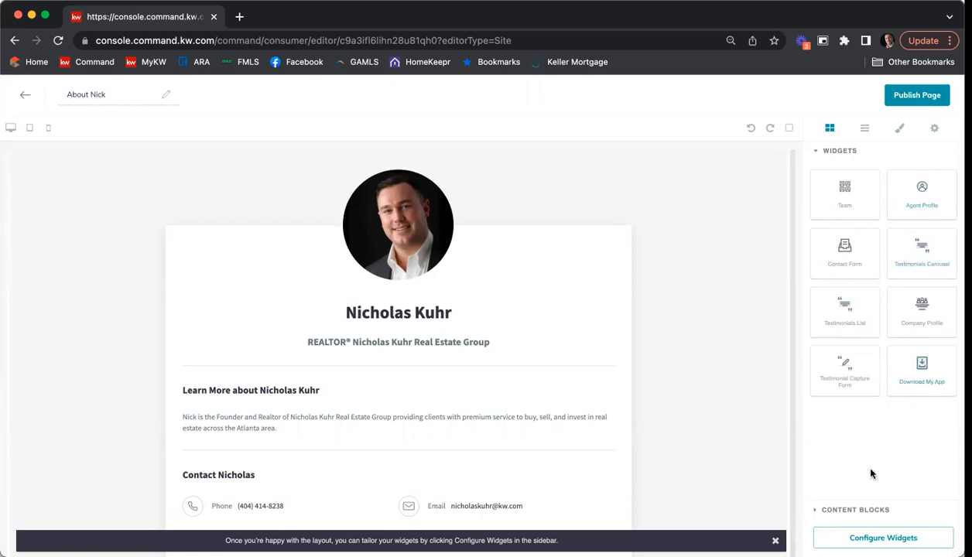
{"action": "left_click", "coordinate": [854, 508]}
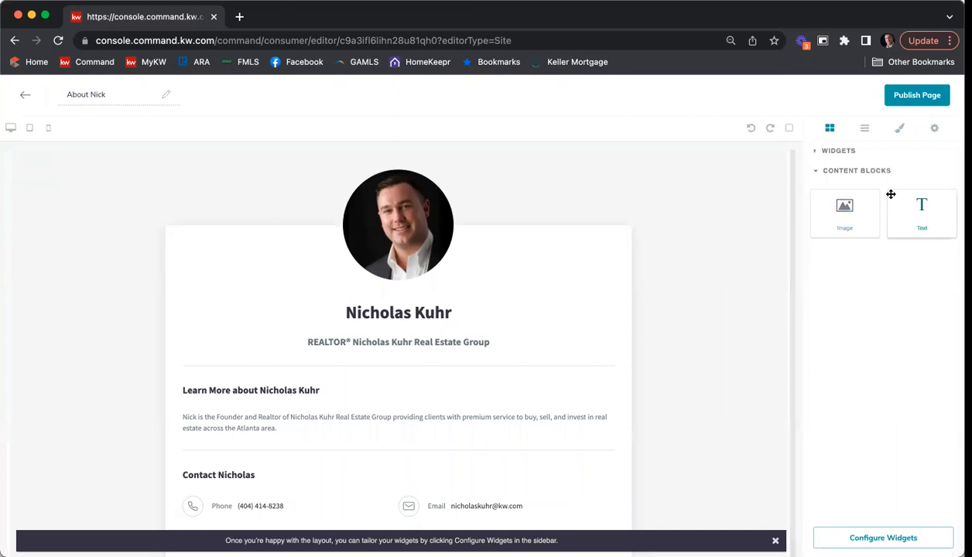
{"action": "left_click", "coordinate": [868, 154]}
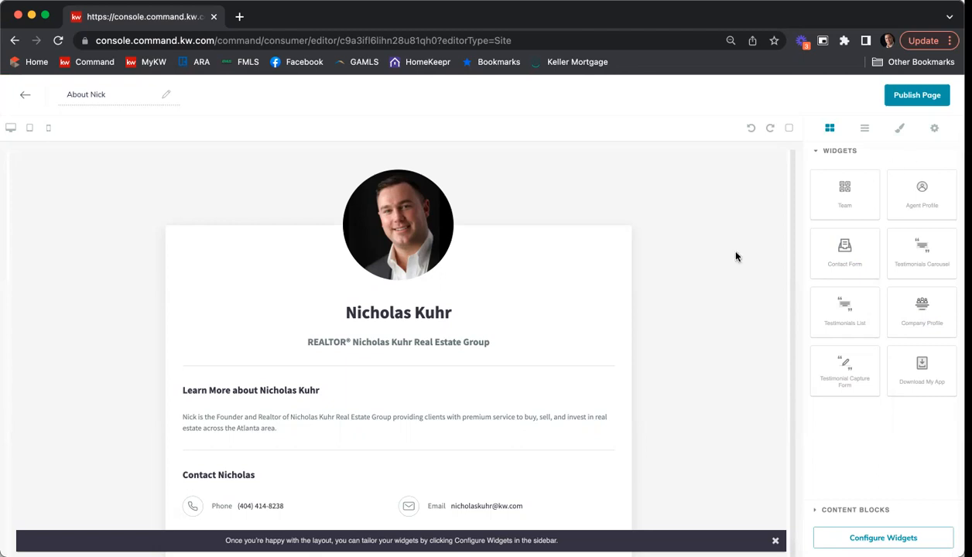
{"action": "scroll", "coordinate": [713, 239], "scroll_direction": "down", "scroll_amount": 1}
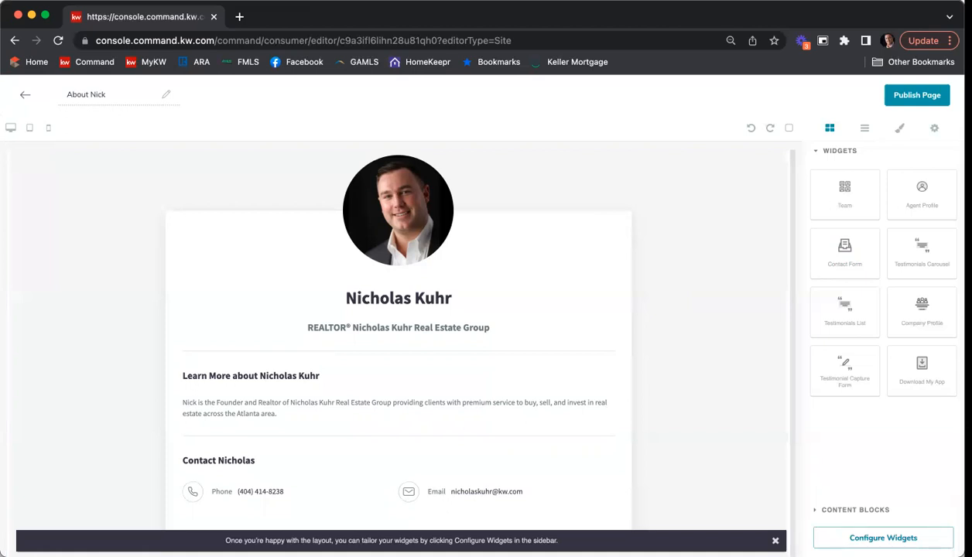
Step: In the Agent Profile widget, prefix the page title with 'About' and add 'at' in Role & Company
{"action": "left_click", "coordinate": [883, 538]}
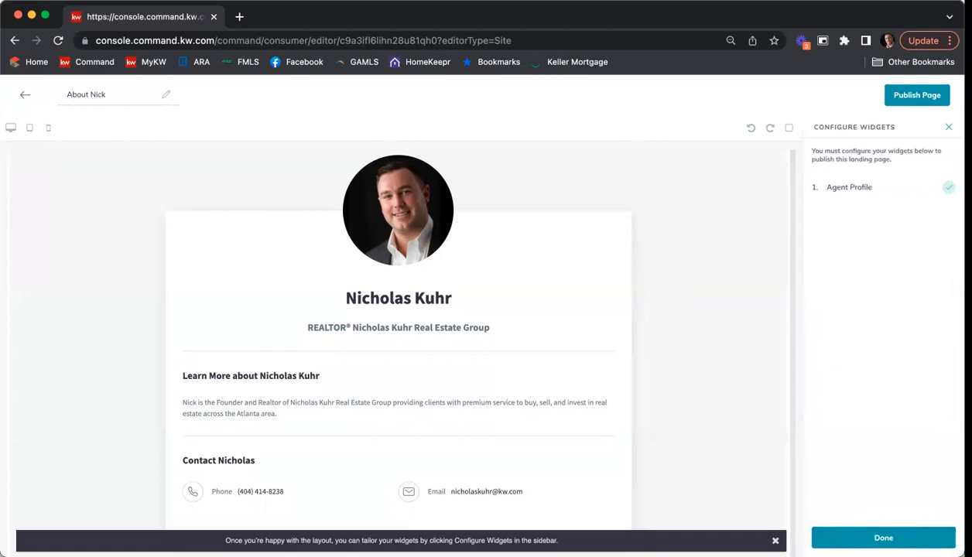
{"action": "left_click", "coordinate": [854, 193]}
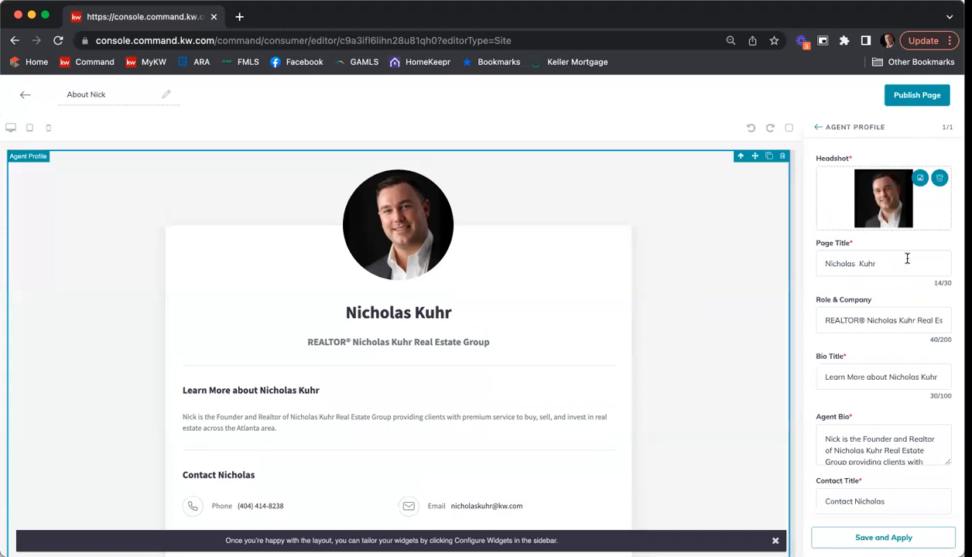
{"action": "left_click", "coordinate": [823, 263]}
{"action": "type", "text": "About"}
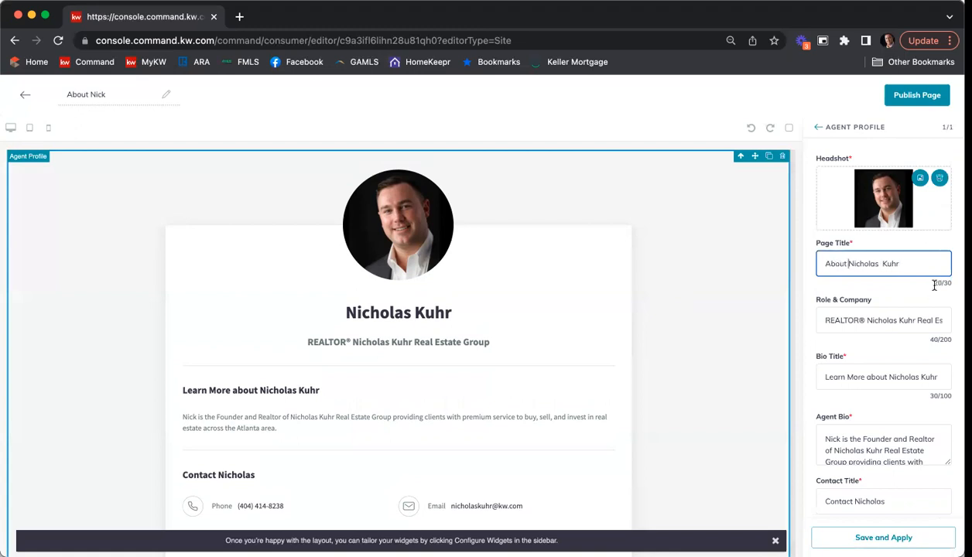
{"action": "left_click", "coordinate": [851, 319]}
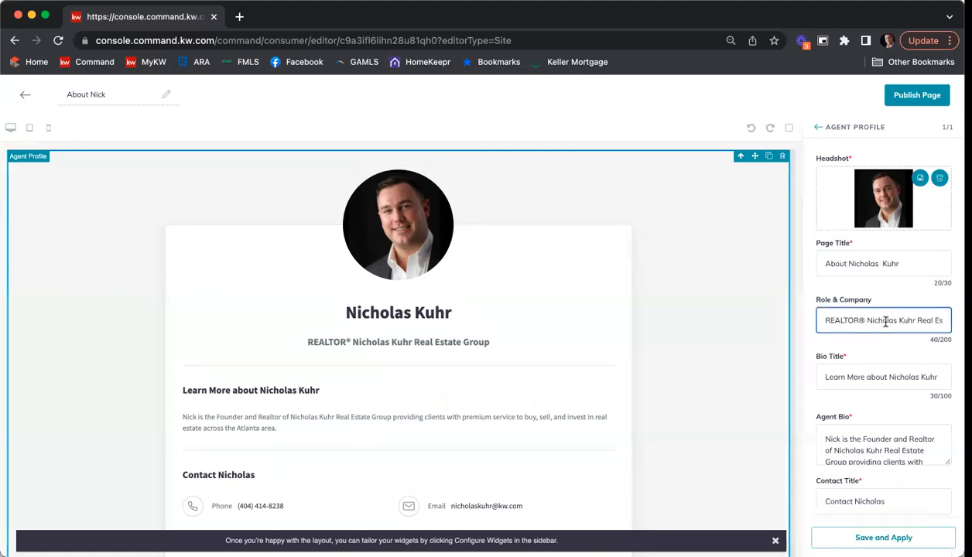
{"action": "type", "text": "at"}
{"action": "left_click_drag", "start_coordinate": [904, 320], "coordinate": [952, 322]}
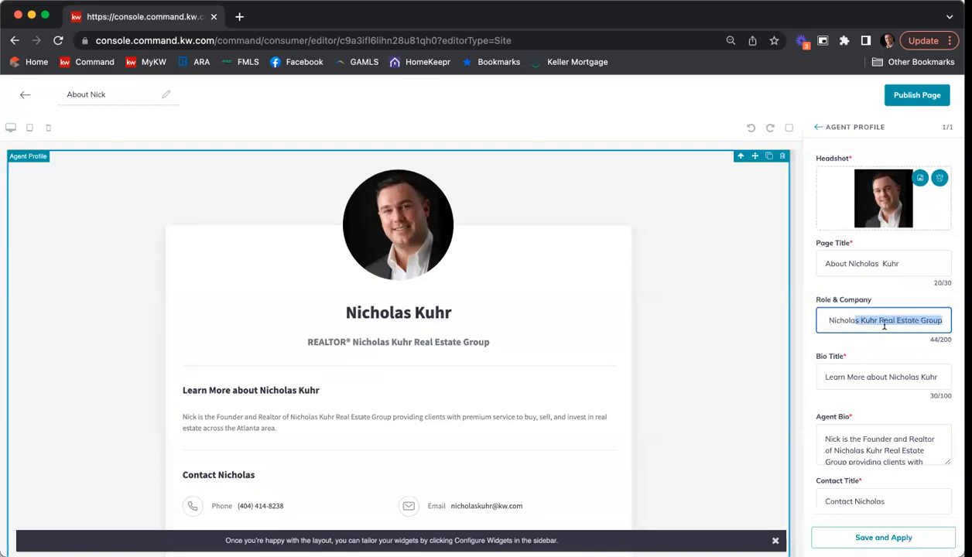
Step: Review the remaining Agent Profile fields and Save and Apply the changes
{"action": "scroll", "coordinate": [883, 327], "scroll_direction": "down", "scroll_amount": 1}
{"action": "scroll", "coordinate": [884, 341], "scroll_direction": "down", "scroll_amount": 1}
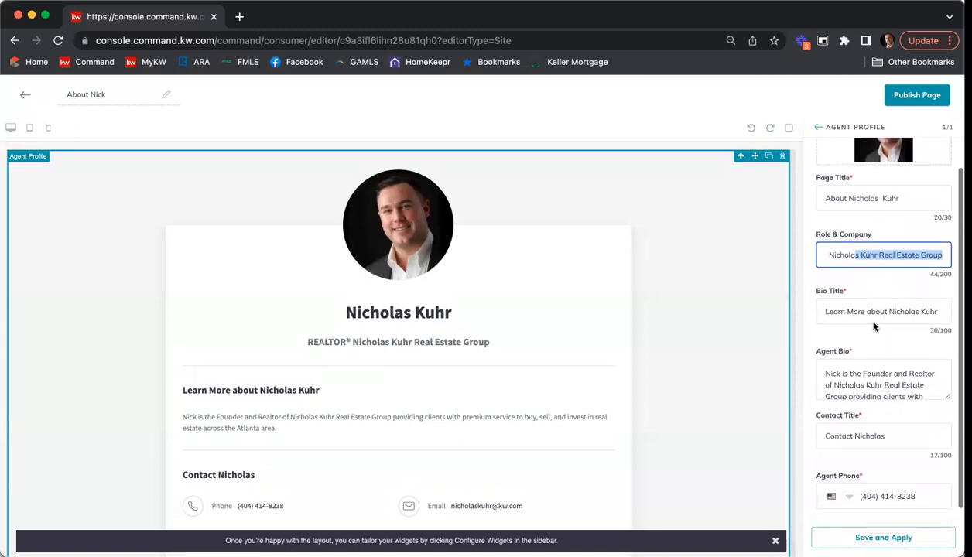
{"action": "scroll", "coordinate": [911, 312], "scroll_direction": "down", "scroll_amount": 1}
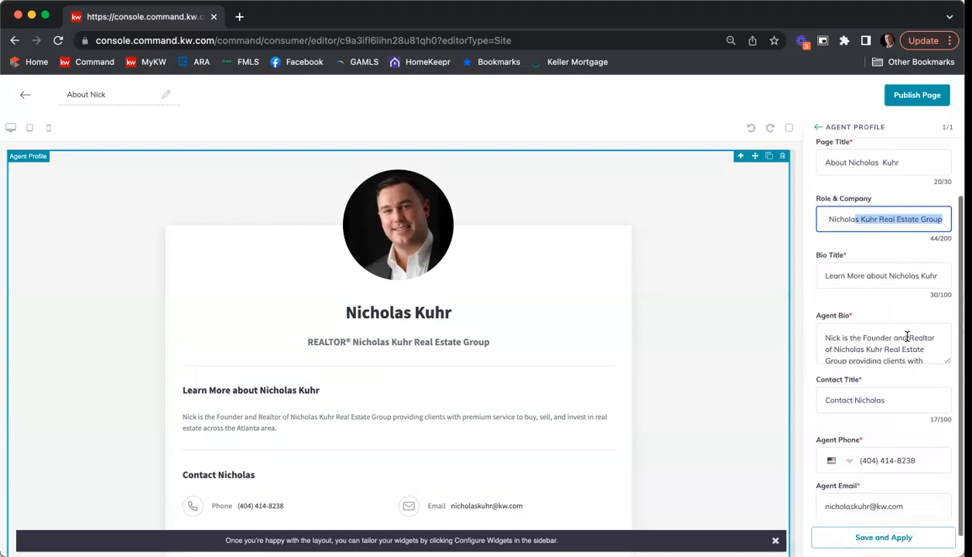
{"action": "scroll", "coordinate": [891, 333], "scroll_direction": "down", "scroll_amount": 1}
{"action": "scroll", "coordinate": [910, 335], "scroll_direction": "up", "scroll_amount": 1}
{"action": "scroll", "coordinate": [904, 339], "scroll_direction": "down", "scroll_amount": 2}
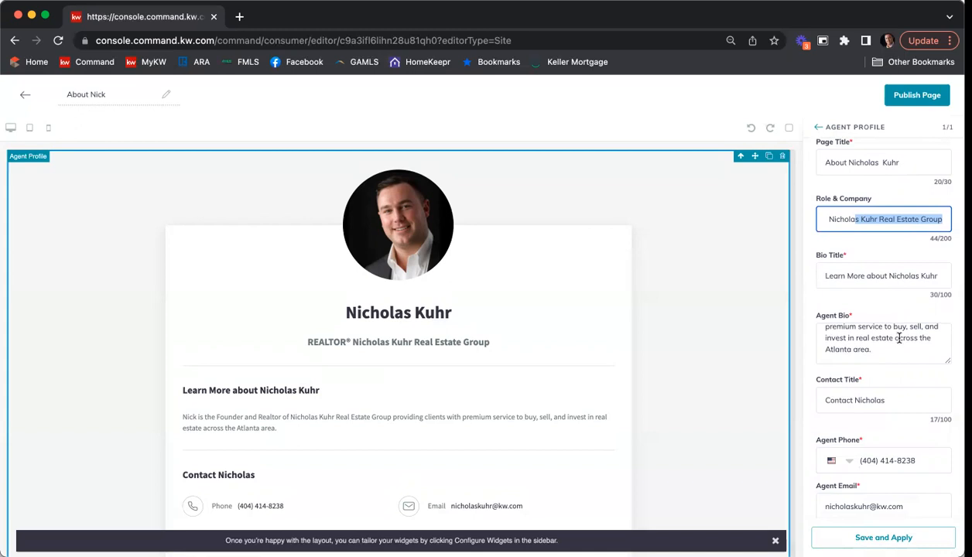
{"action": "scroll", "coordinate": [902, 385], "scroll_direction": "down", "scroll_amount": 1}
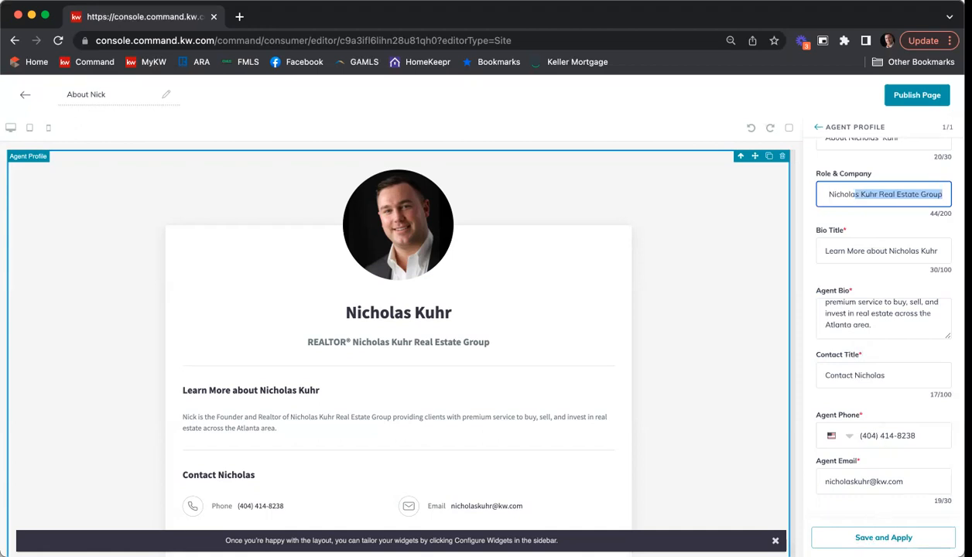
{"action": "left_click", "coordinate": [884, 537]}
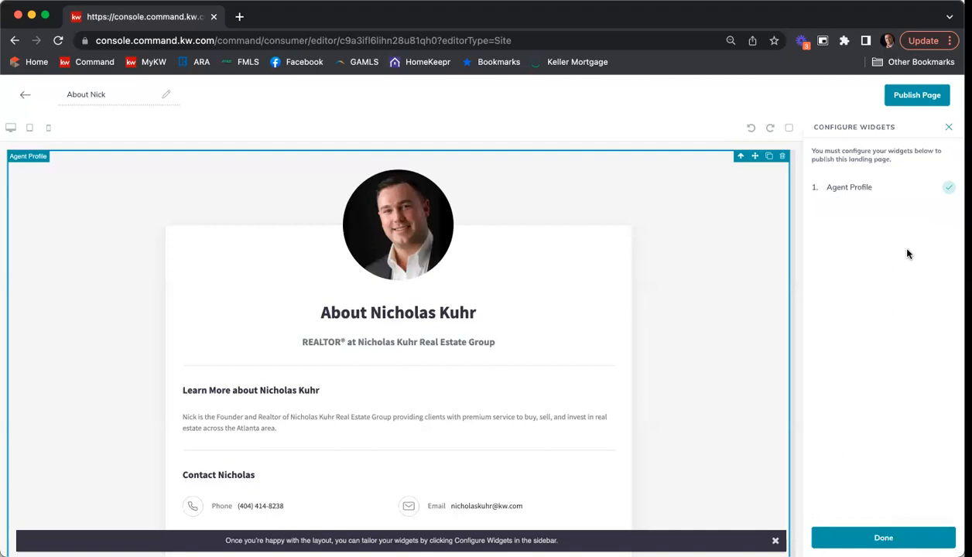
Step: Publish the About page, confirm, and open the contact page for editing
{"action": "left_click", "coordinate": [920, 95]}
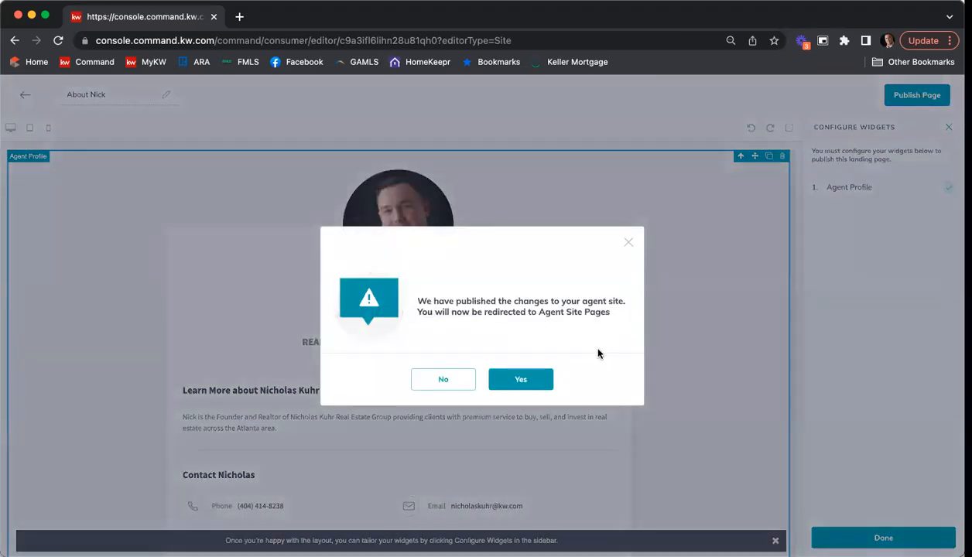
{"action": "left_click", "coordinate": [521, 382]}
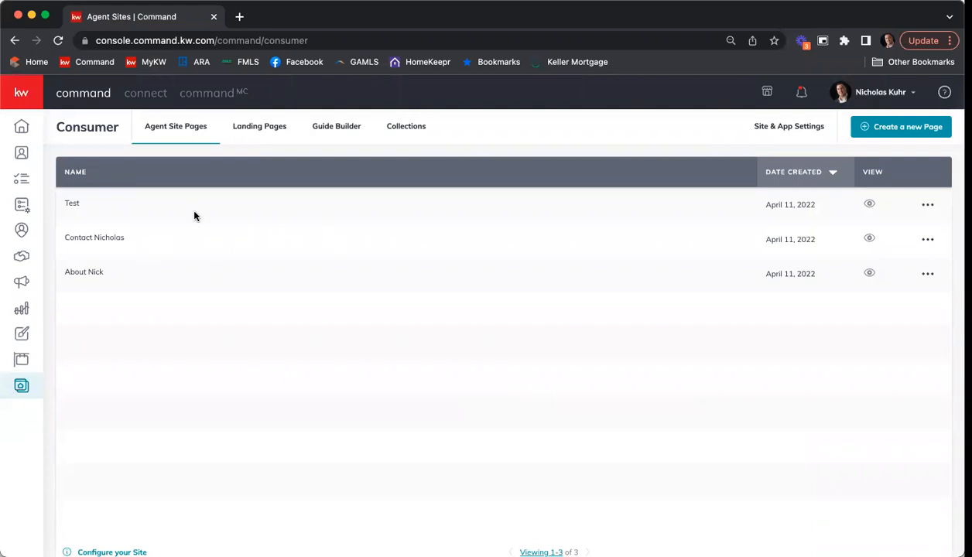
{"action": "left_click", "coordinate": [928, 240]}
{"action": "left_click", "coordinate": [833, 262]}
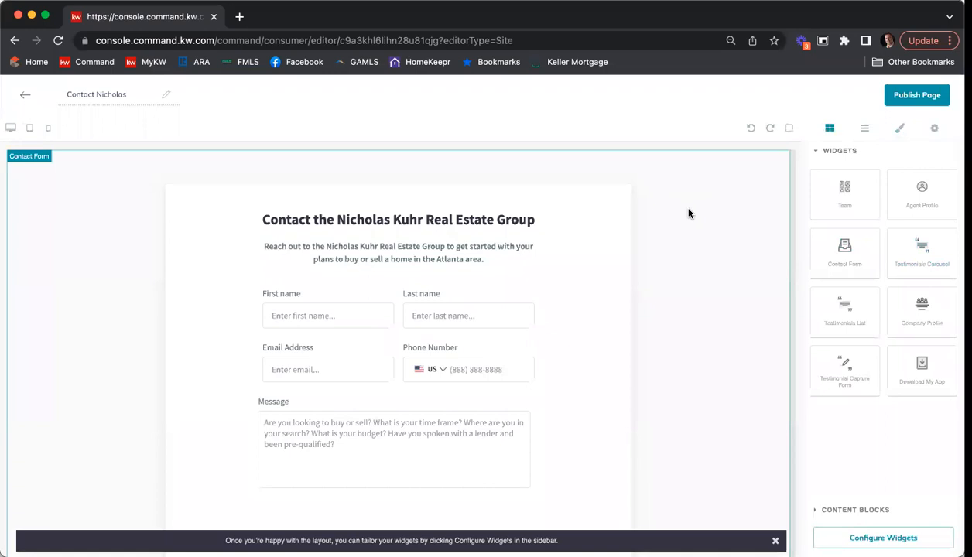
Step: Look over the Contact Form preview and bring up the list of widgets to configure
{"action": "scroll", "coordinate": [689, 214], "scroll_direction": "down", "scroll_amount": 1}
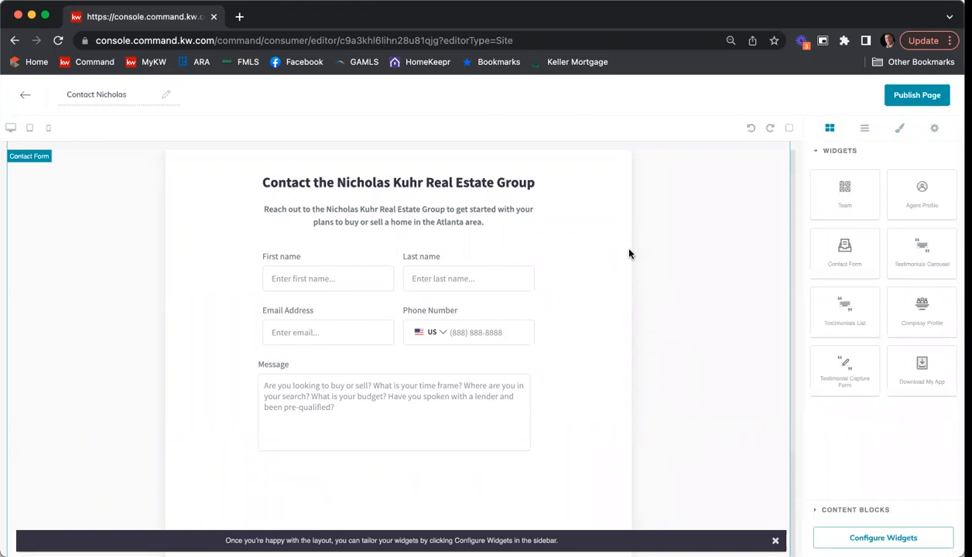
{"action": "left_click", "coordinate": [864, 537]}
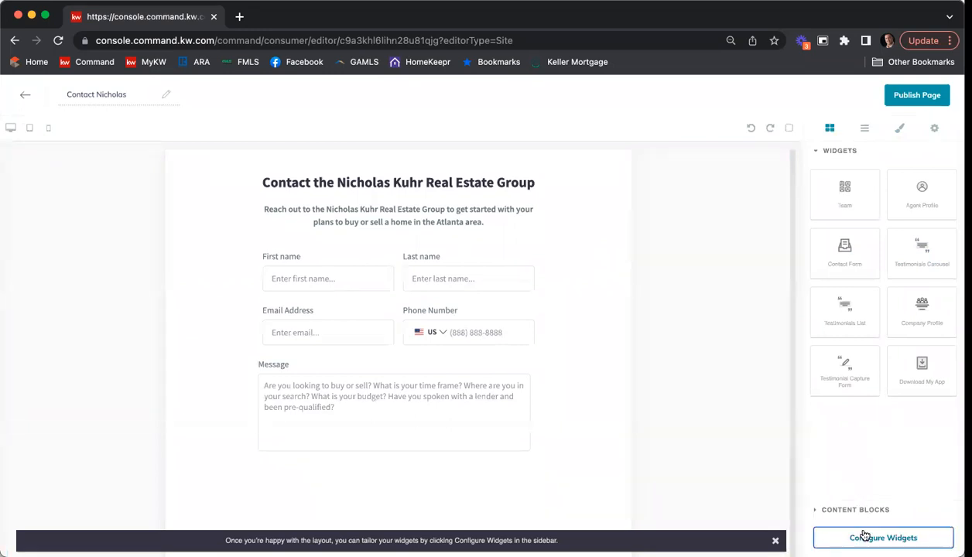
Step: Open the Contact Form widget settings and save them with the existing text unchanged
{"action": "left_click", "coordinate": [870, 187]}
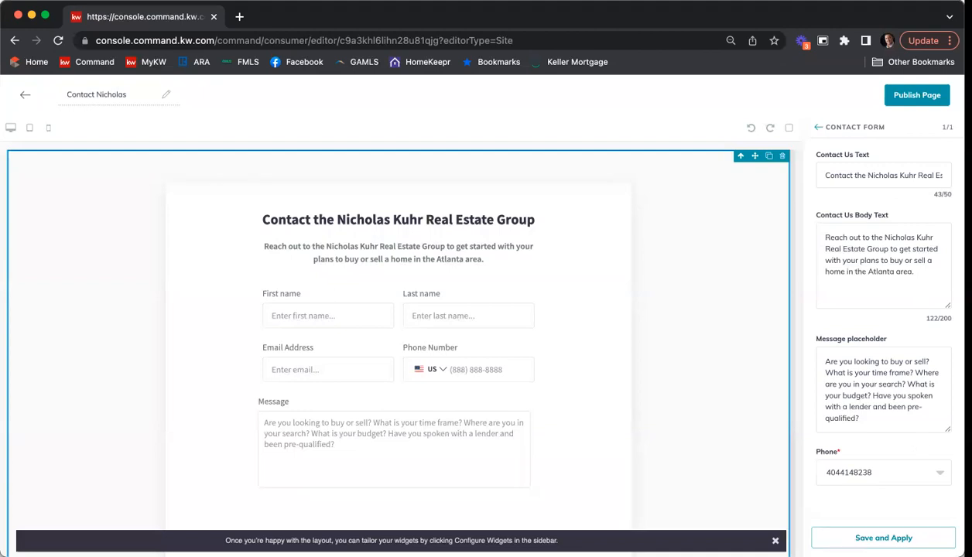
{"action": "left_click", "coordinate": [883, 538]}
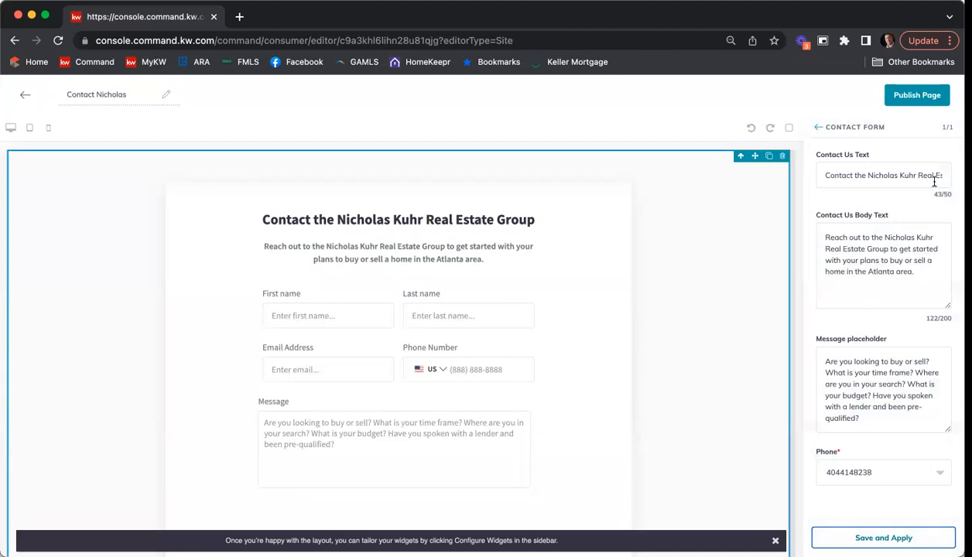
Step: Publish the contact page and confirm to return to the pages list
{"action": "left_click", "coordinate": [894, 94]}
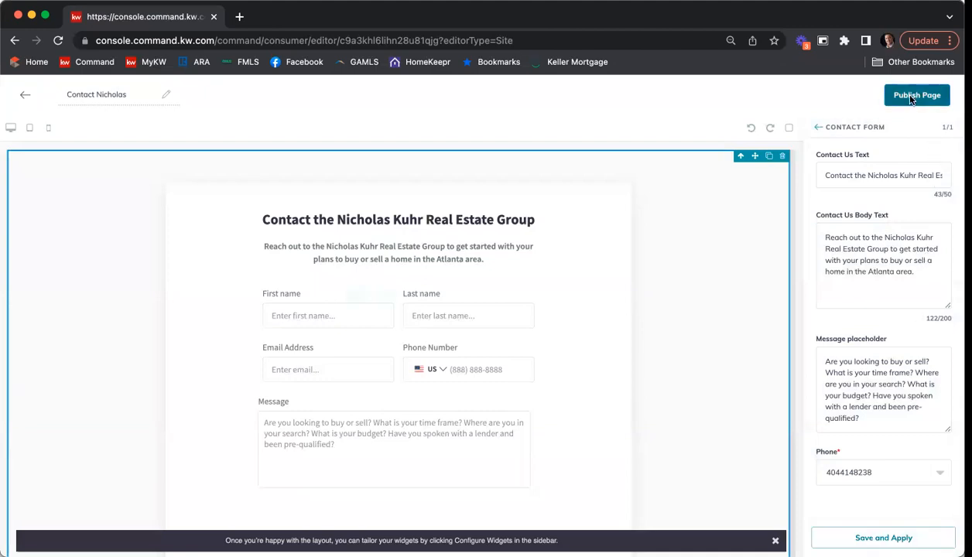
{"action": "left_click", "coordinate": [524, 380]}
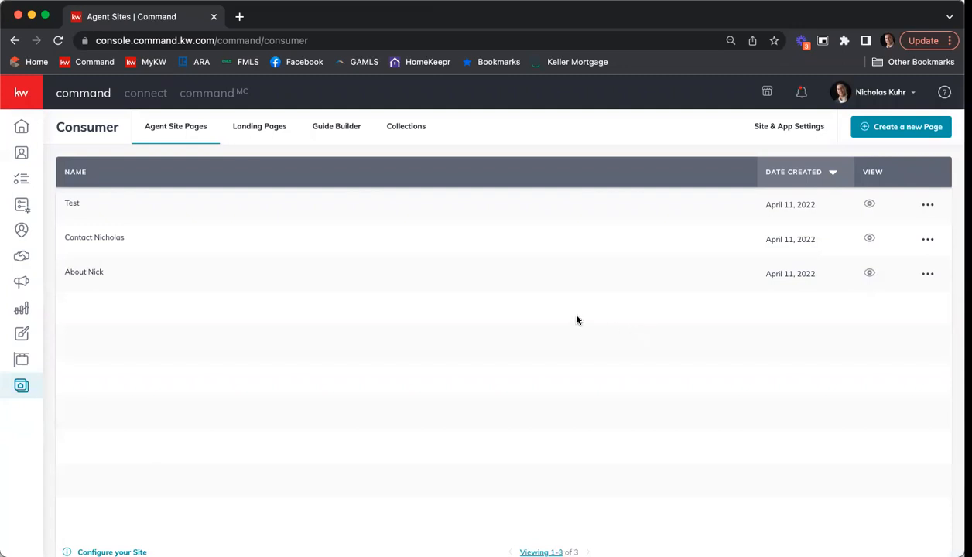
Step: Create a new page on the agent site and rename it 'TC Training 6 13 22'
{"action": "left_click", "coordinate": [888, 130]}
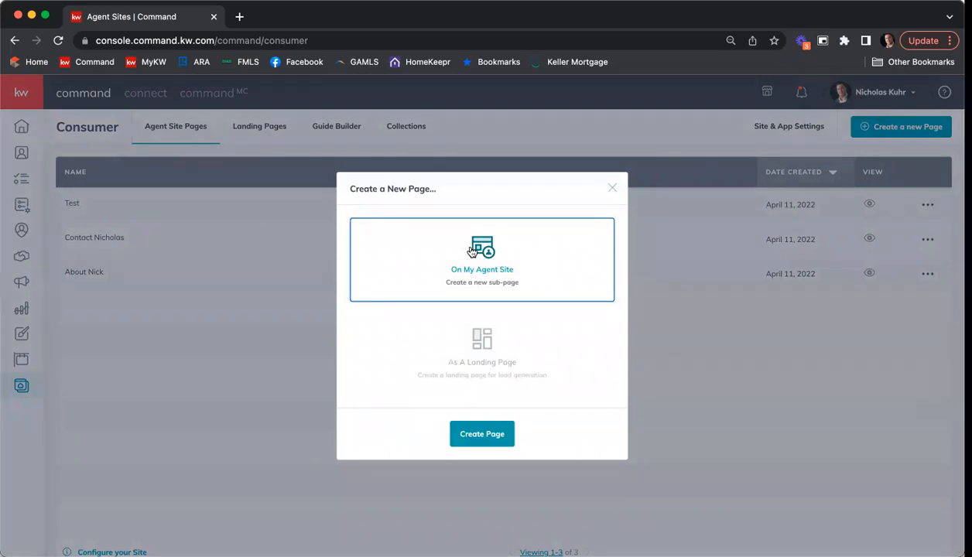
{"action": "left_click", "coordinate": [469, 441]}
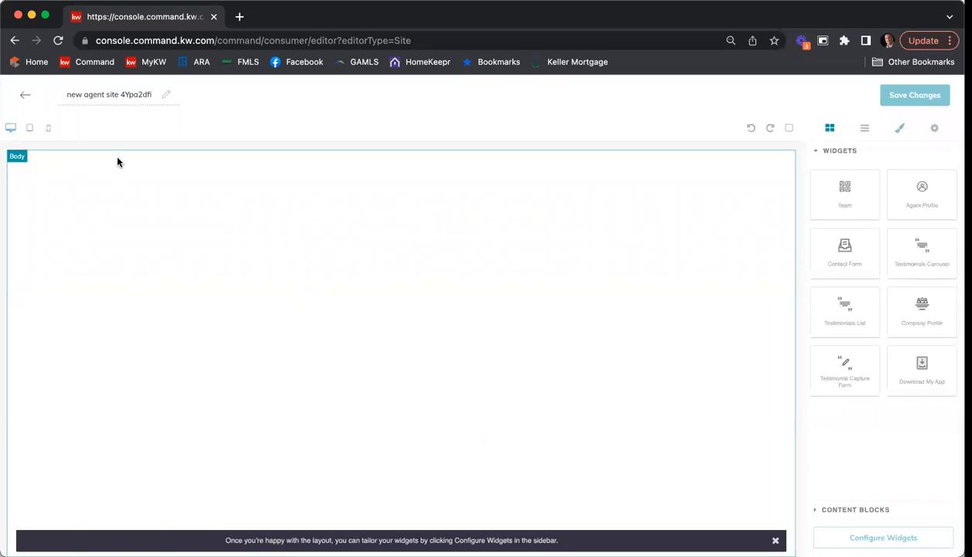
{"action": "triple_click", "coordinate": [111, 93]}
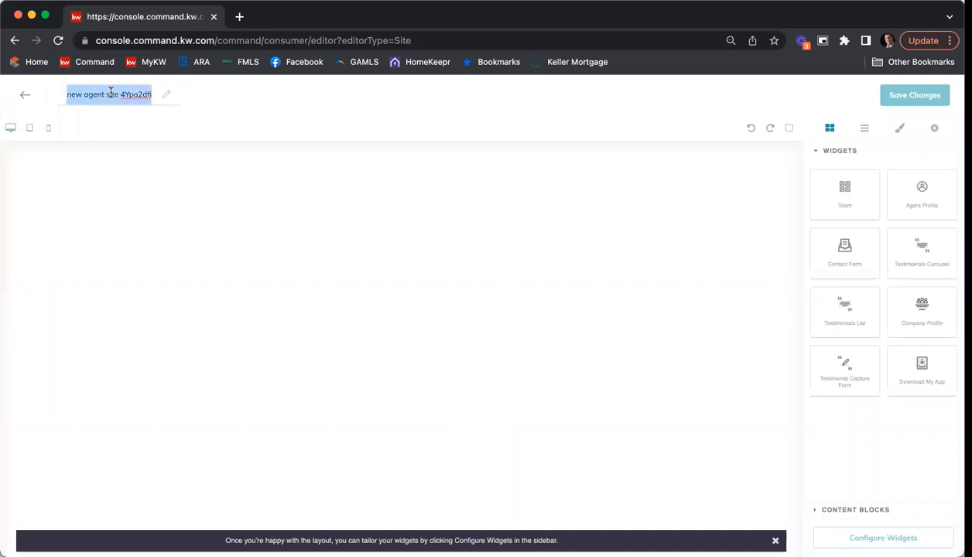
{"action": "key", "text": "BackSpace"}
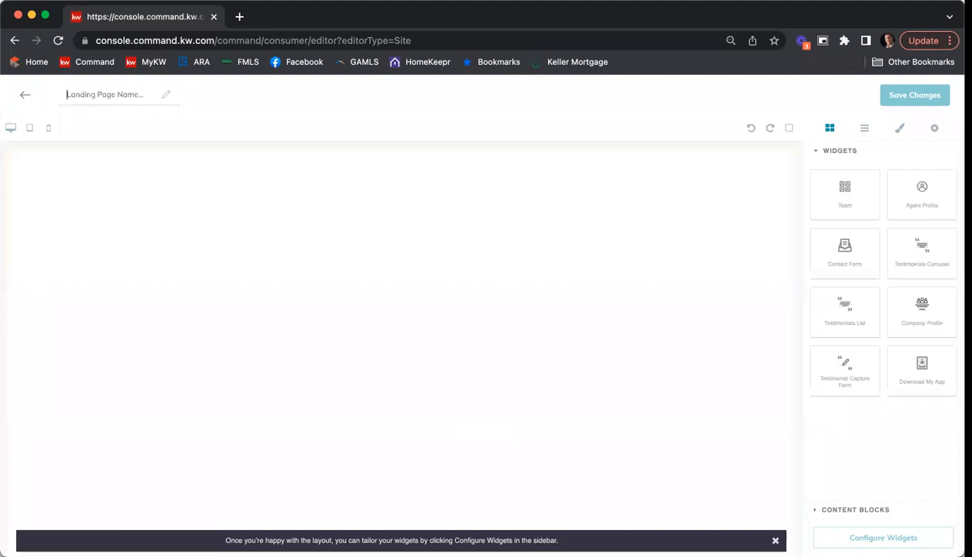
{"action": "type", "text": "TC Training 6 13 22"}
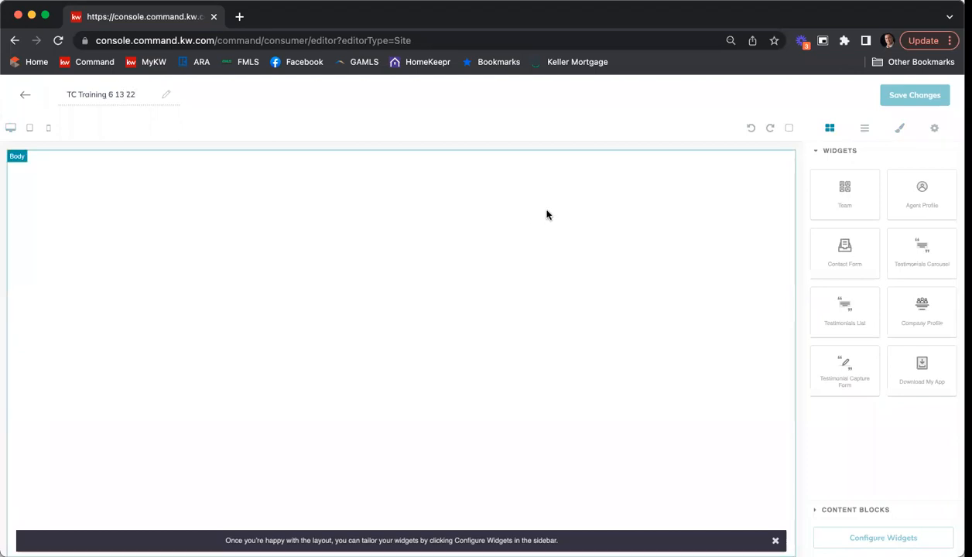
{"action": "left_click", "coordinate": [585, 304]}
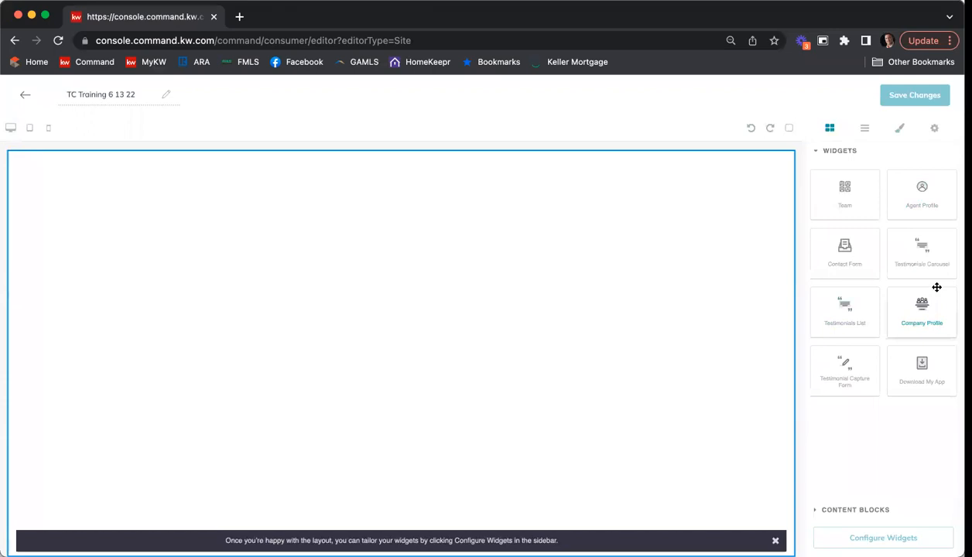
Step: Drop a Company Profile widget onto the empty page and scroll through its banner, sections and footer
{"action": "left_click_drag", "start_coordinate": [924, 317], "coordinate": [596, 306]}
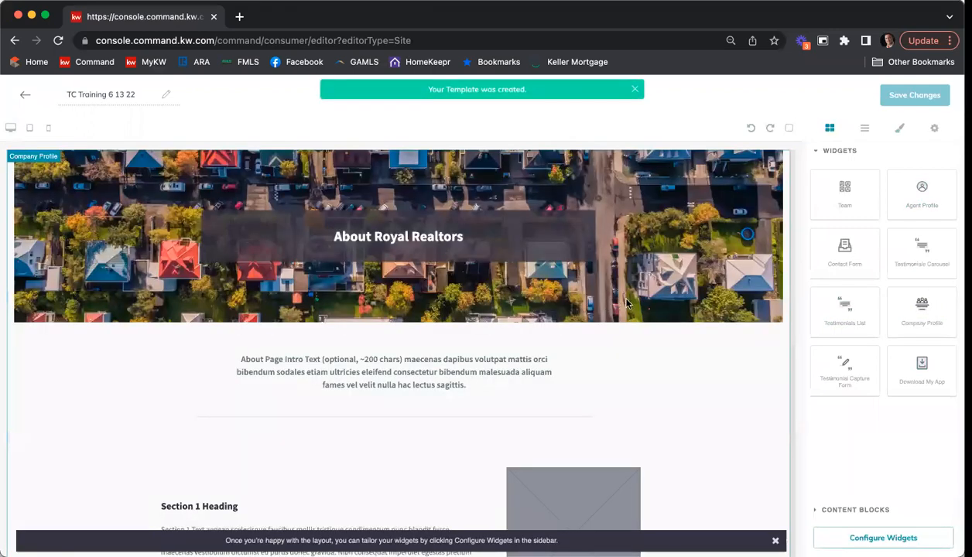
{"action": "scroll", "coordinate": [688, 288], "scroll_direction": "down", "scroll_amount": 6}
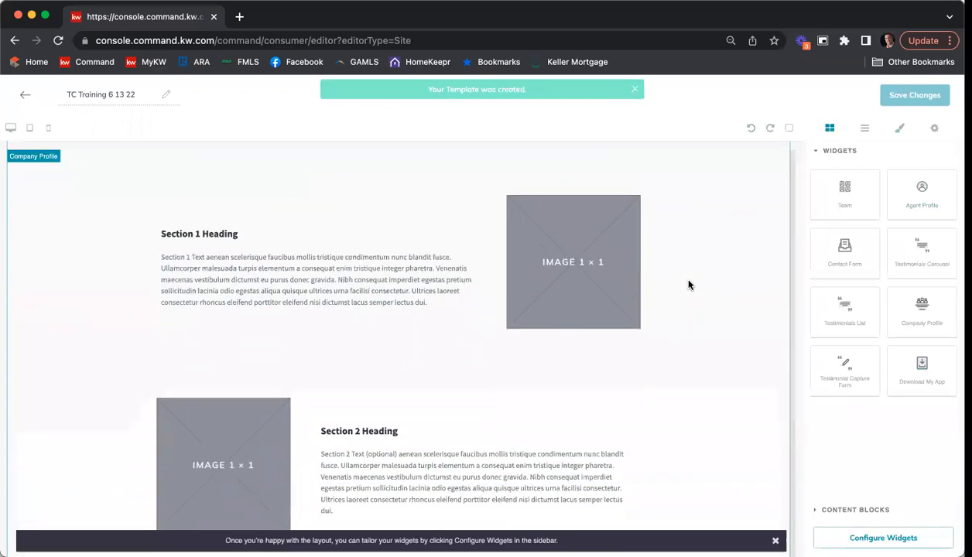
{"action": "scroll", "coordinate": [689, 285], "scroll_direction": "up", "scroll_amount": 6}
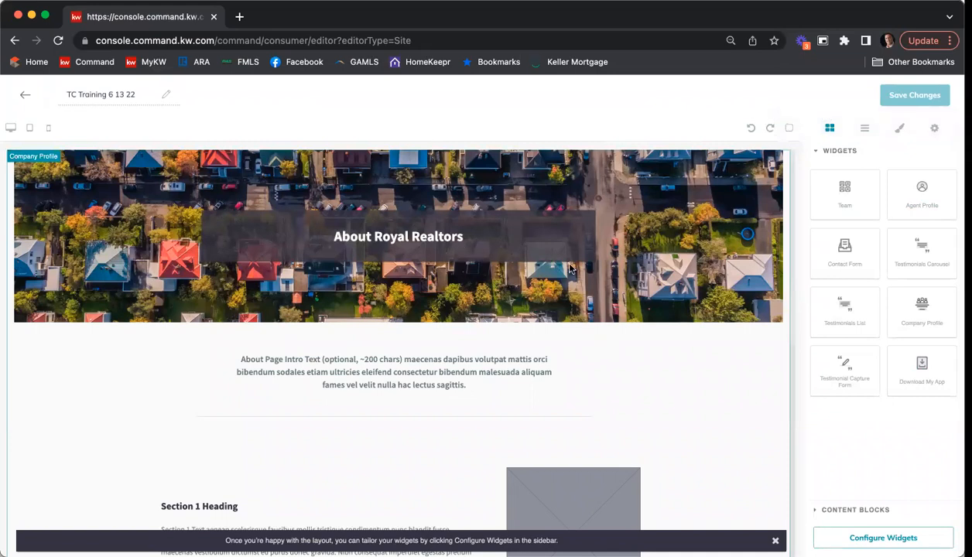
{"action": "scroll", "coordinate": [613, 231], "scroll_direction": "down", "scroll_amount": 2}
{"action": "scroll", "coordinate": [624, 233], "scroll_direction": "down", "scroll_amount": 4}
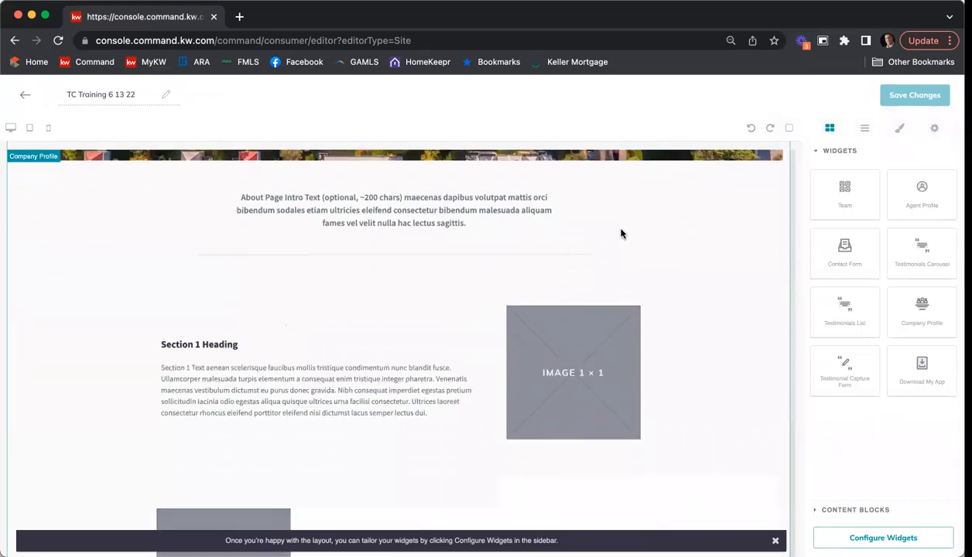
{"action": "scroll", "coordinate": [624, 232], "scroll_direction": "up", "scroll_amount": 6}
{"action": "scroll", "coordinate": [623, 232], "scroll_direction": "down", "scroll_amount": 8}
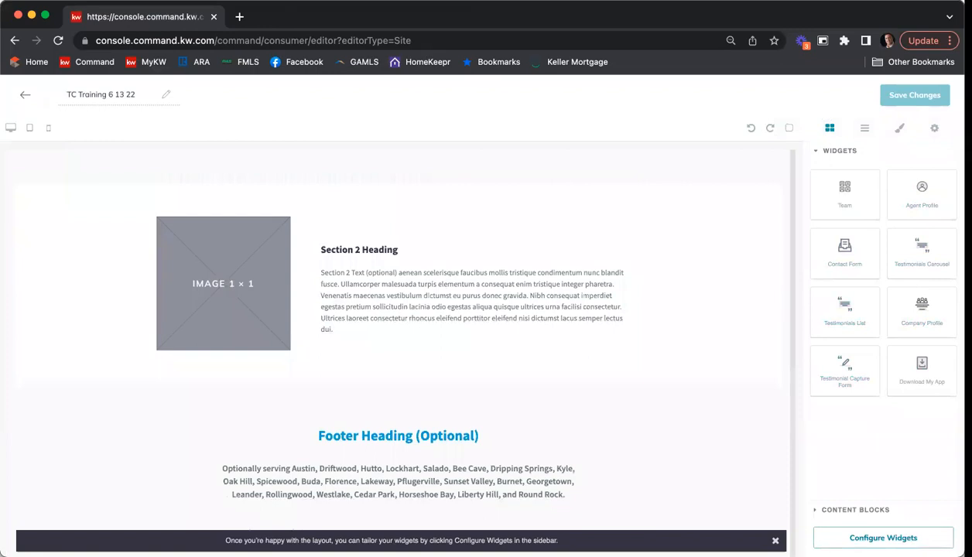
Step: In the Company Profile widget settings, set the Headline to the agent's real estate group name
{"action": "left_click", "coordinate": [884, 538]}
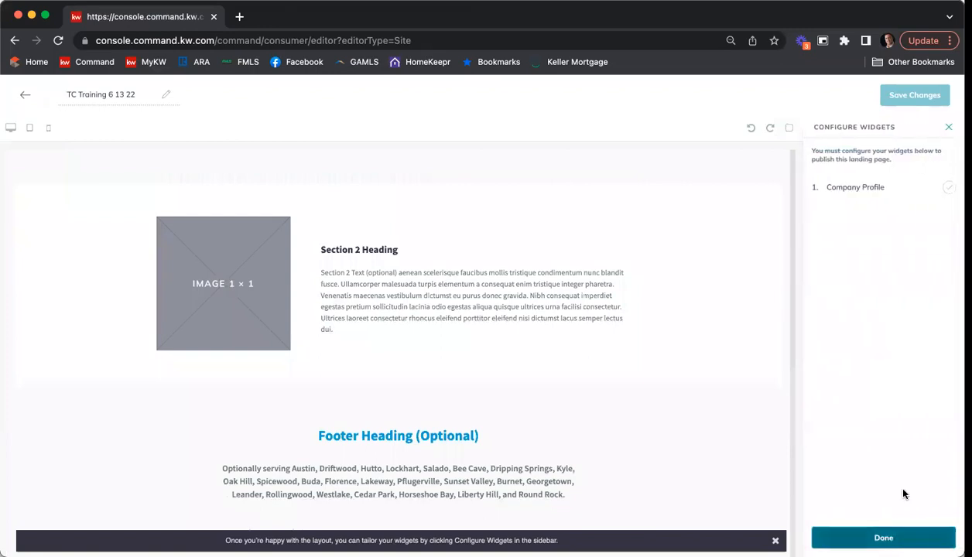
{"action": "left_click", "coordinate": [872, 193]}
{"action": "left_click", "coordinate": [949, 178]}
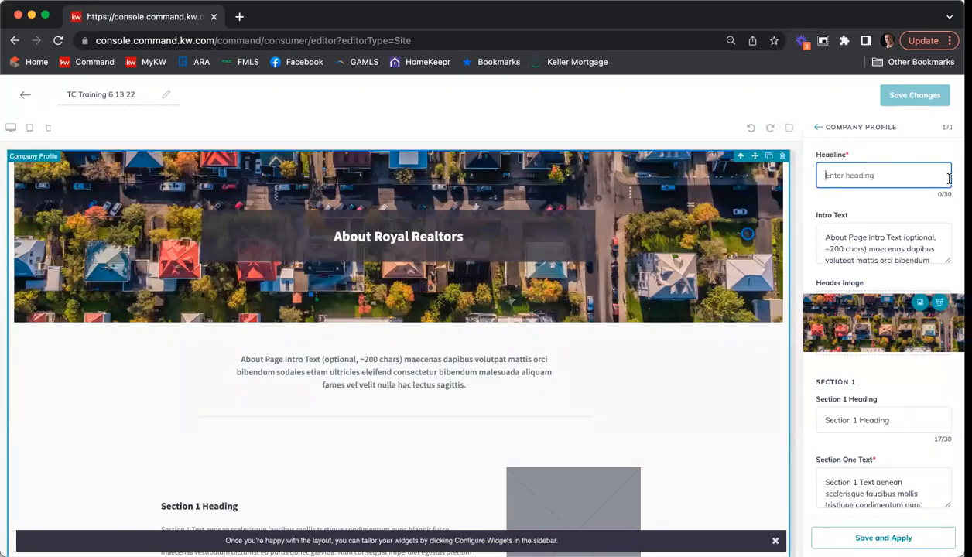
{"action": "type", "text": "Get to Know the Nichio"}
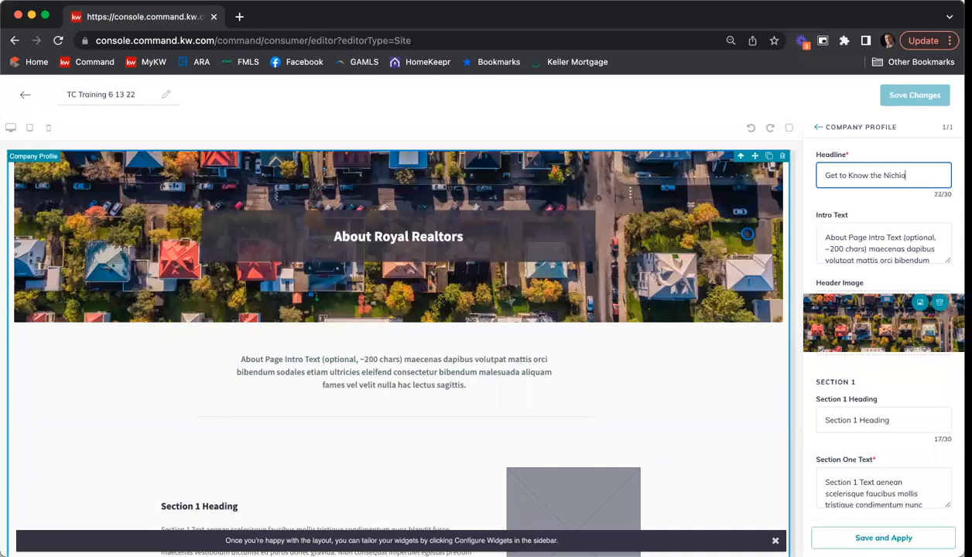
{"action": "key", "text": "BackSpace"}
{"action": "key", "text": "BackSpace"}
{"action": "key", "text": "BackSpace"}
{"action": "key", "text": "BackSpace"}
{"action": "key", "text": "BackSpace"}
{"action": "left_click_drag", "start_coordinate": [931, 175], "coordinate": [790, 177]}
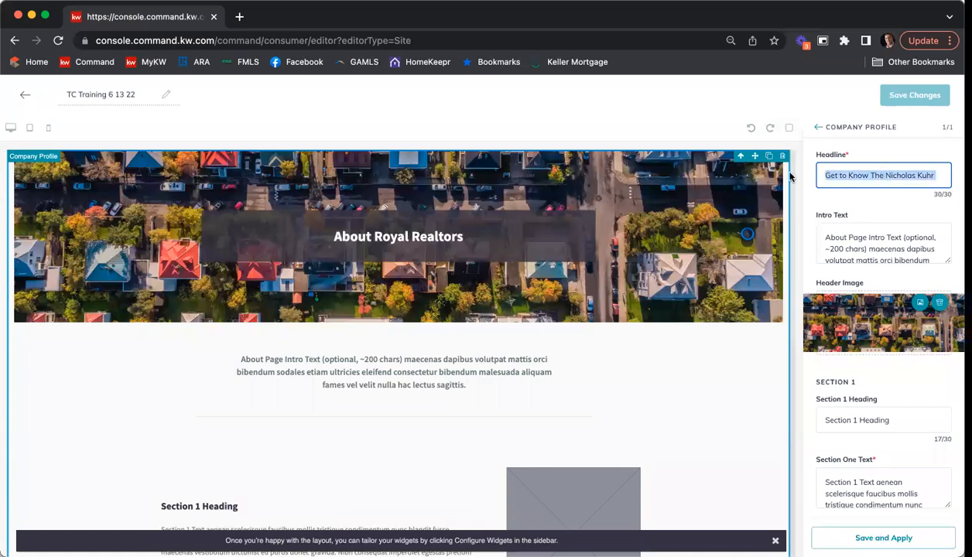
{"action": "type", "text": "S"}
{"action": "key", "text": "BackSpace"}
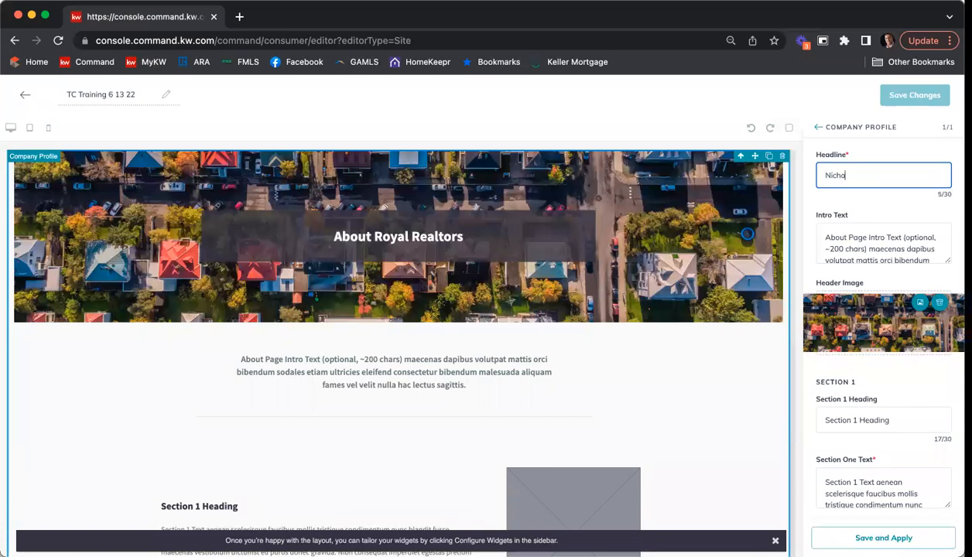
{"action": "type", "text": " Gro"}
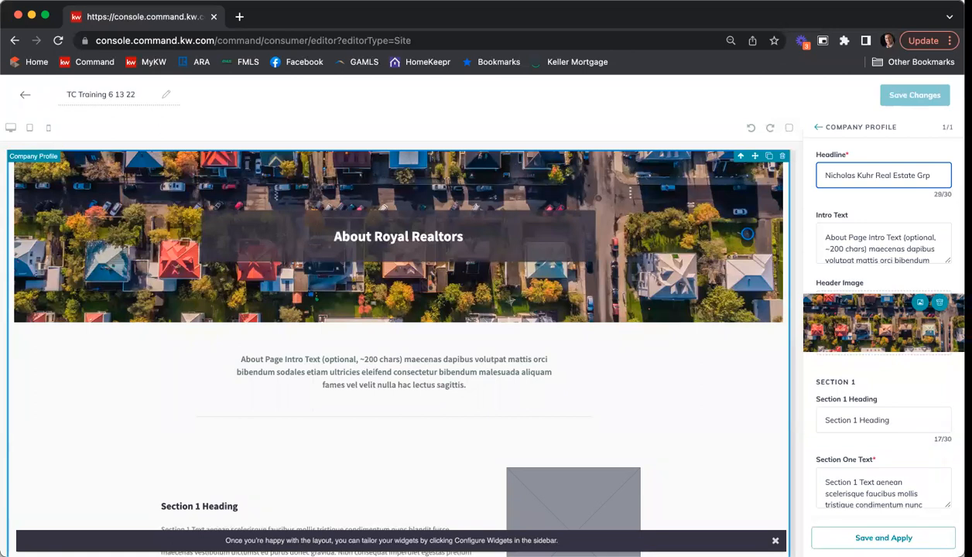
Step: Replace the placeholder Intro Text with an introduction to the group at Keller Williams First Atlanta as a premium resource
{"action": "scroll", "coordinate": [918, 255], "scroll_direction": "down", "scroll_amount": 5}
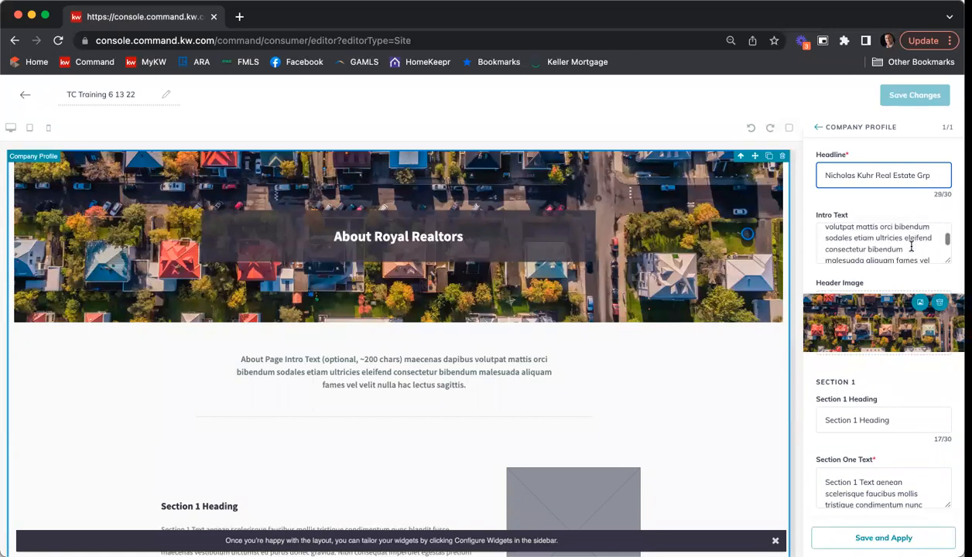
{"action": "left_click", "coordinate": [890, 243]}
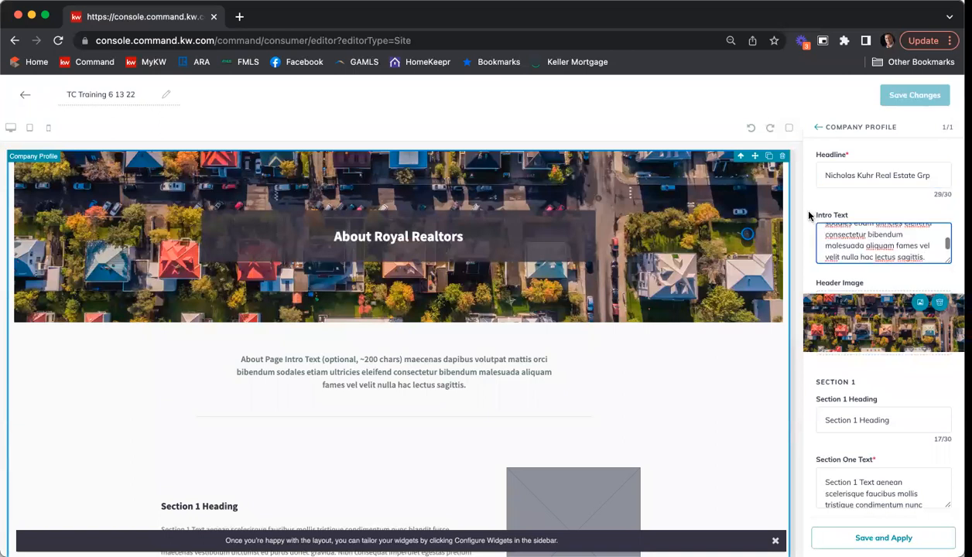
{"action": "key", "text": "super+a"}
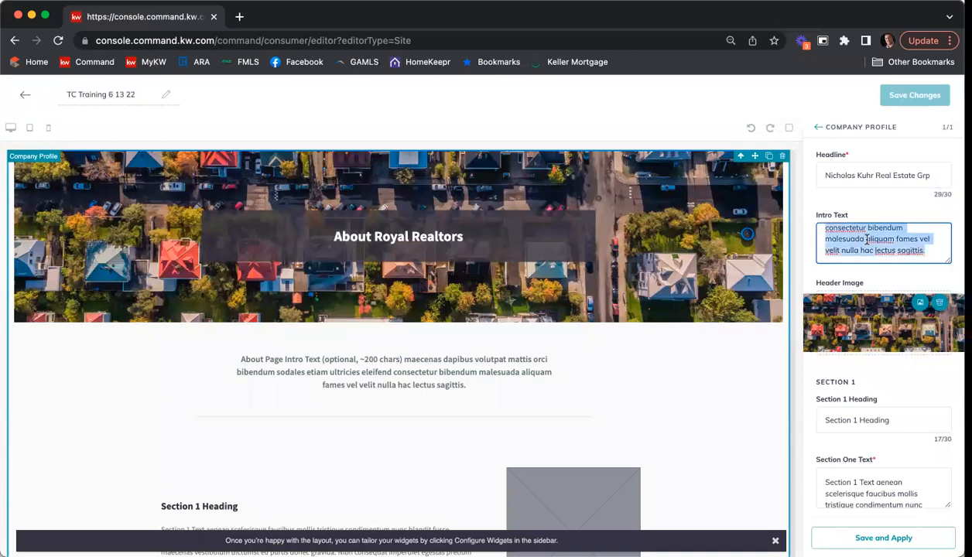
{"action": "key", "text": "BackSpace"}
{"action": "type", "text": "Ge"}
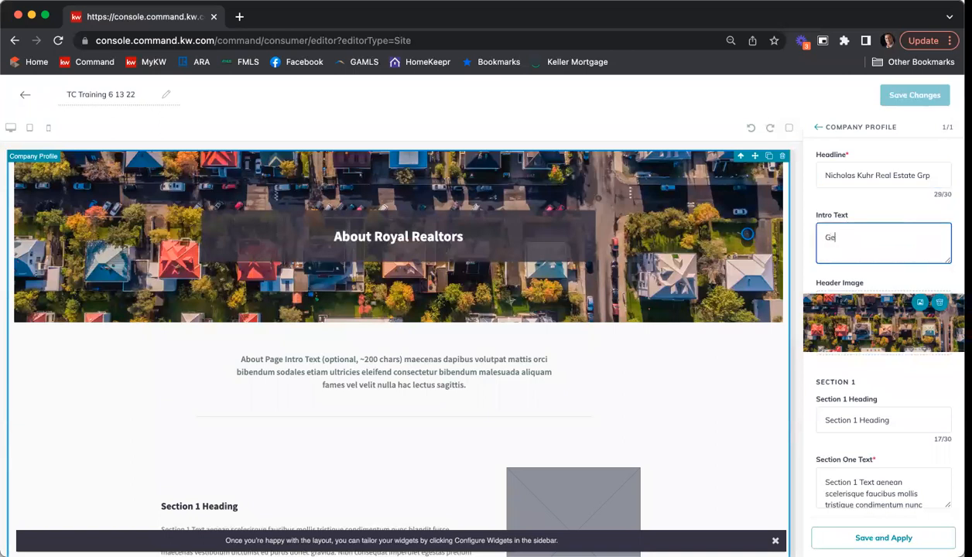
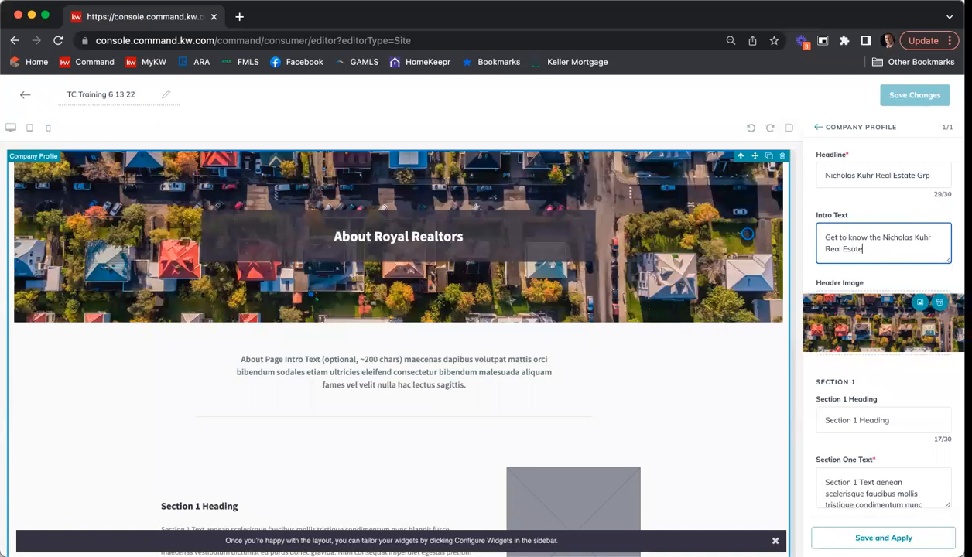
{"action": "type", "text": "te Group at Keller Williams First Atlanta"}
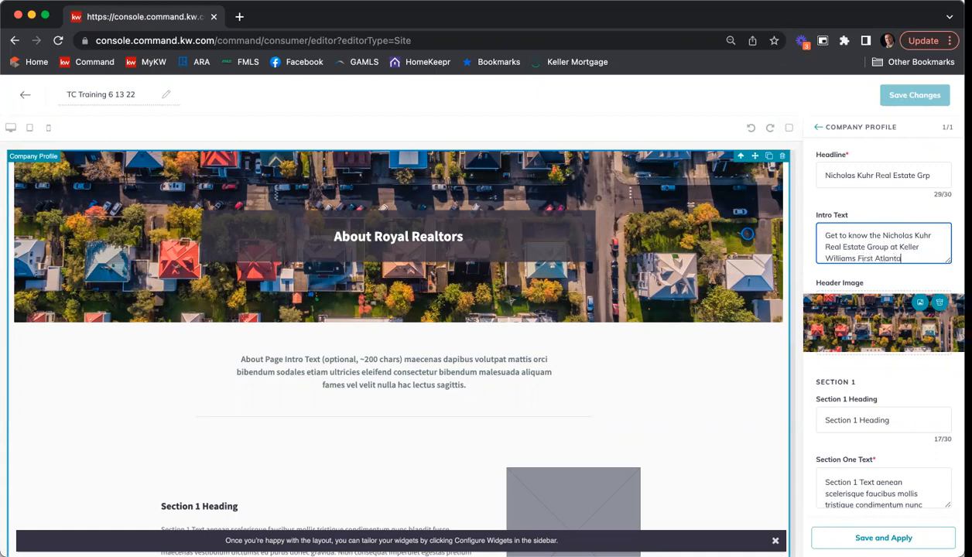
{"action": "type", "text": ".  Werare premiusm"}
{"action": "key", "text": "BackSpace"}
{"action": "key", "text": "BackSpace"}
{"action": "type", "text": "m re"}
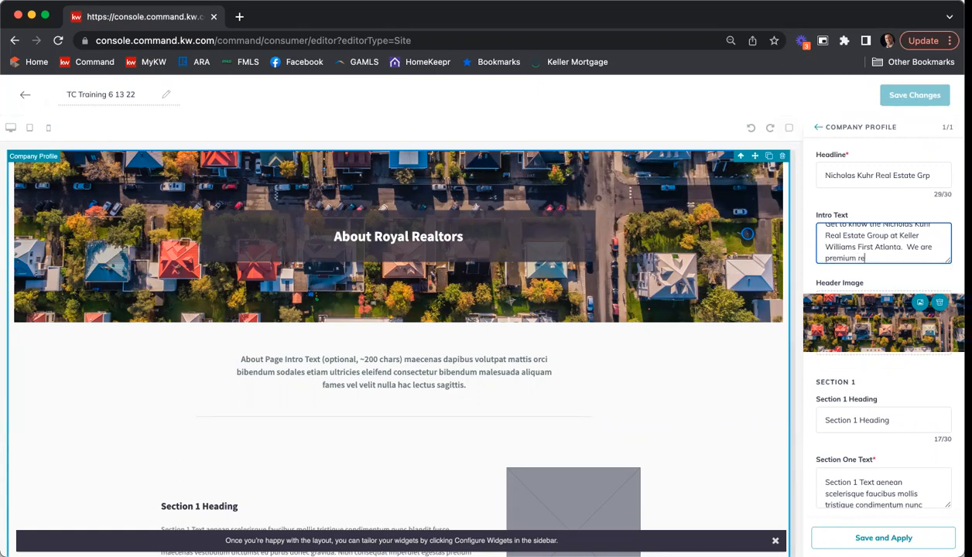
{"action": "type", "text": "al estate resource for all"}
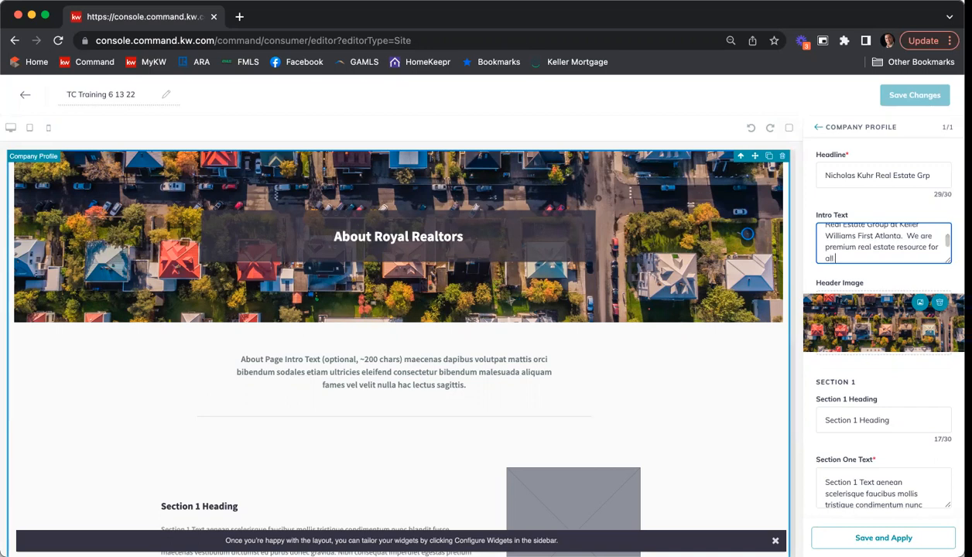
{"action": "type", "text": " ouur clients."}
{"action": "scroll", "coordinate": [912, 318], "scroll_direction": "down", "scroll_amount": 1}
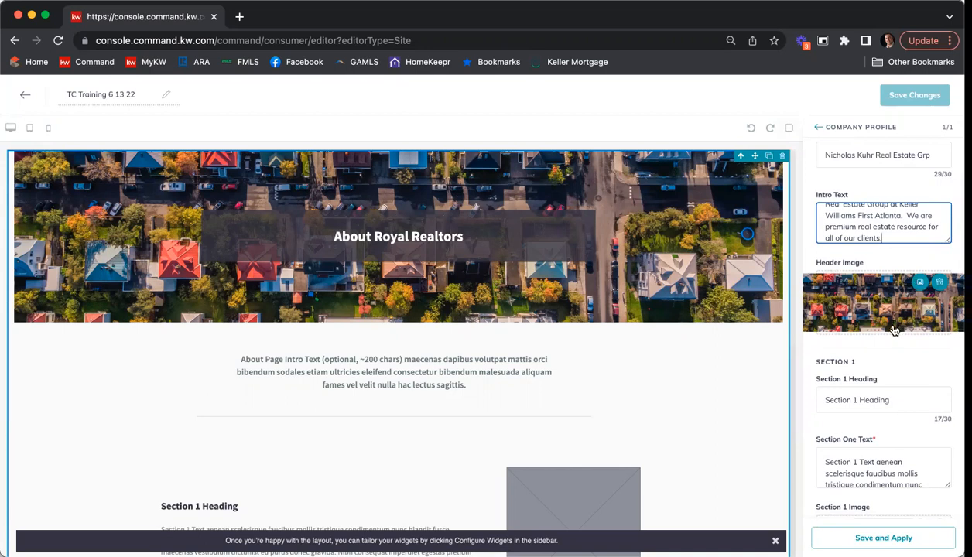
{"action": "scroll", "coordinate": [891, 325], "scroll_direction": "down", "scroll_amount": 1}
{"action": "scroll", "coordinate": [641, 307], "scroll_direction": "down", "scroll_amount": 3}
Step: Set the Section 1 heading to 'Working with Buyers'
{"action": "scroll", "coordinate": [656, 317], "scroll_direction": "down", "scroll_amount": 2}
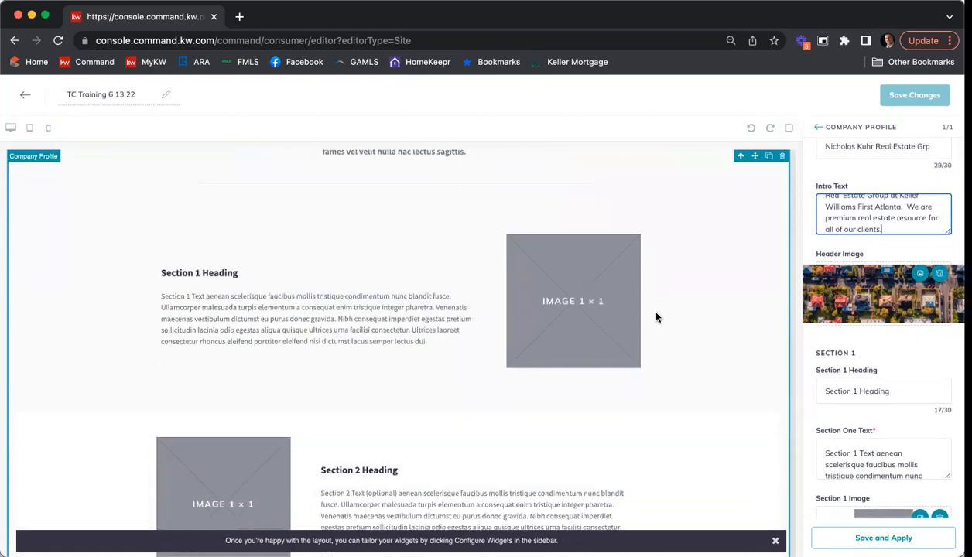
{"action": "triple_click", "coordinate": [913, 391]}
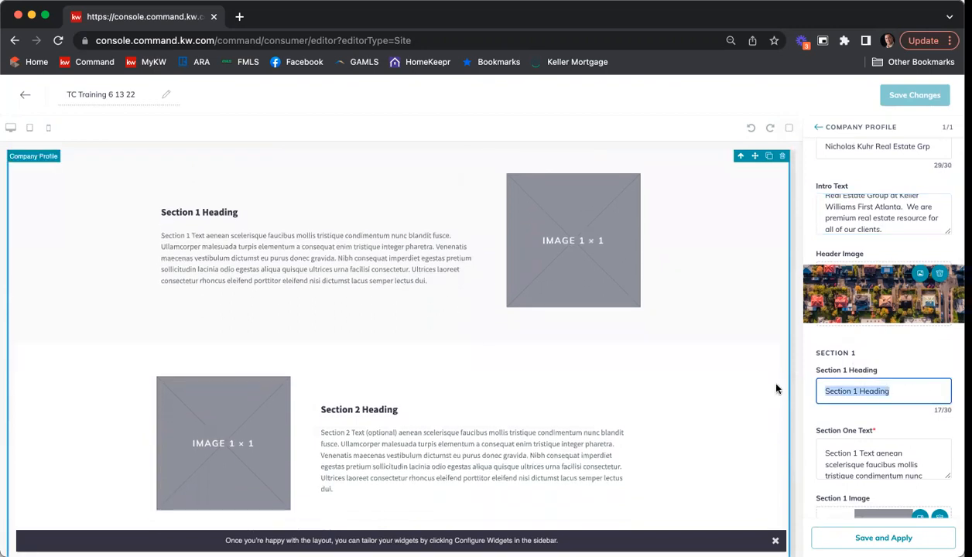
{"action": "type", "text": "Working w"}
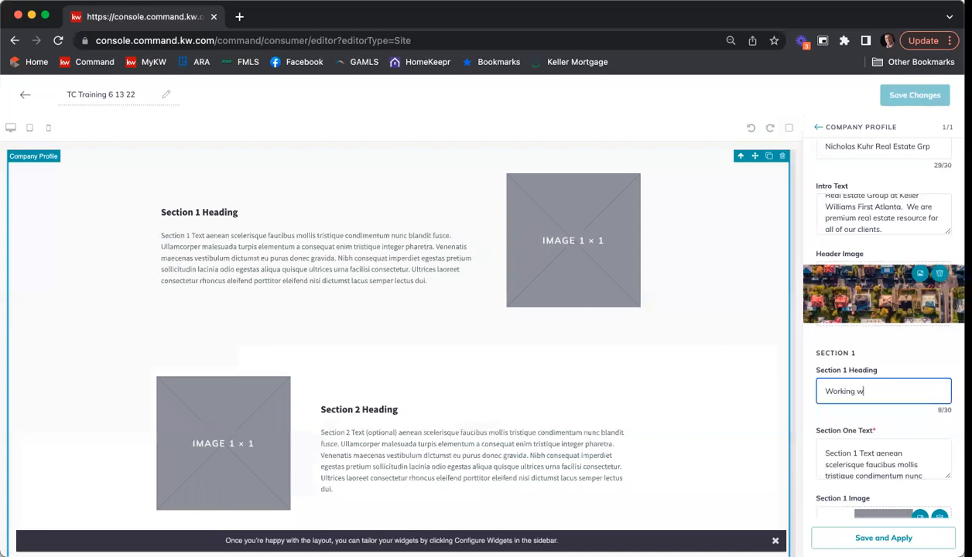
{"action": "type", "text": "ith Buyers"}
Step: Replace the Section One Text with a paragraph on the team's hands-on help for buyers in a competitive market
{"action": "scroll", "coordinate": [893, 365], "scroll_direction": "down", "scroll_amount": 2}
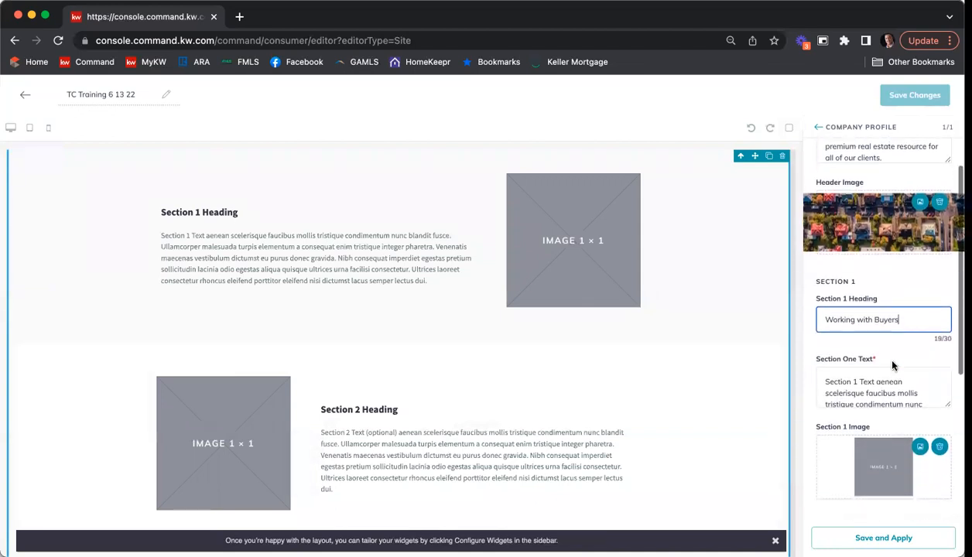
{"action": "left_click", "coordinate": [870, 387]}
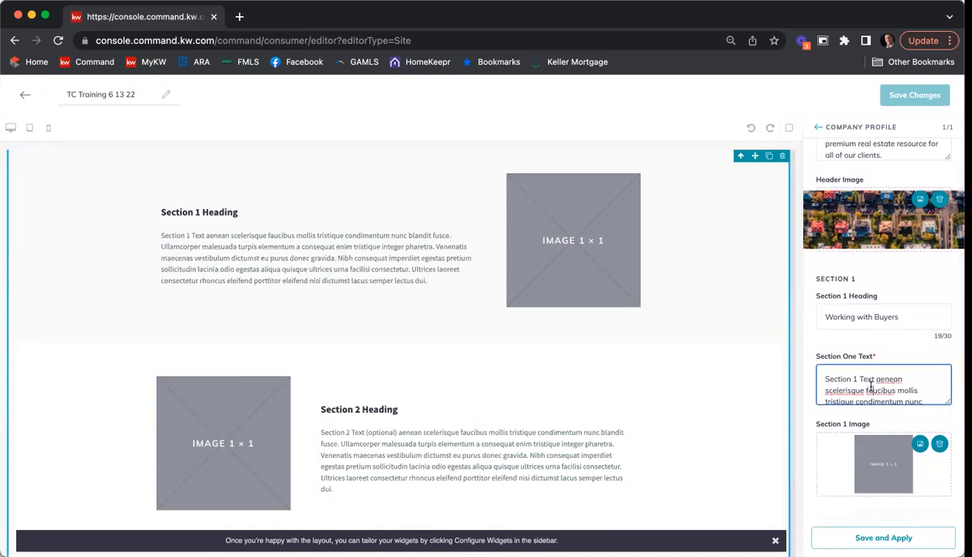
{"action": "key", "text": "super+a"}
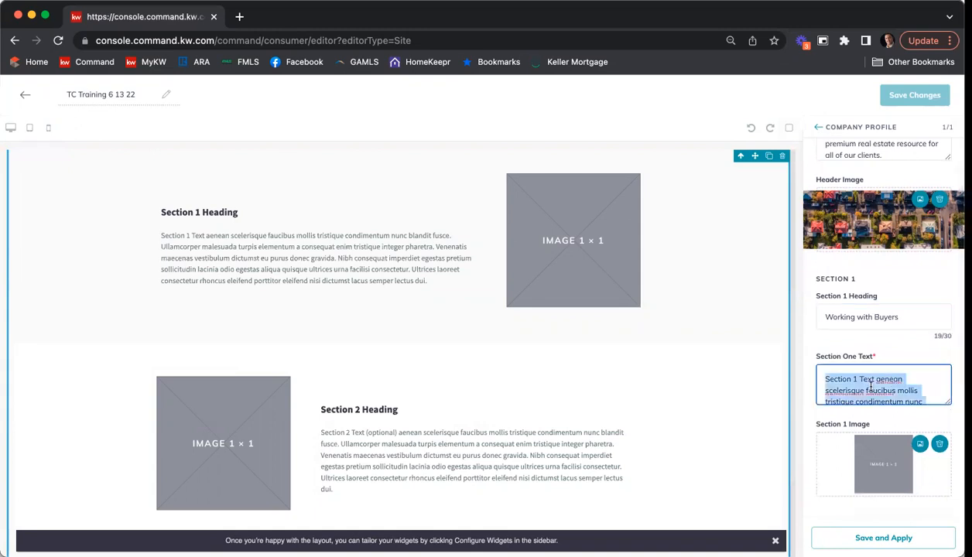
{"action": "type", "text": "It is import"}
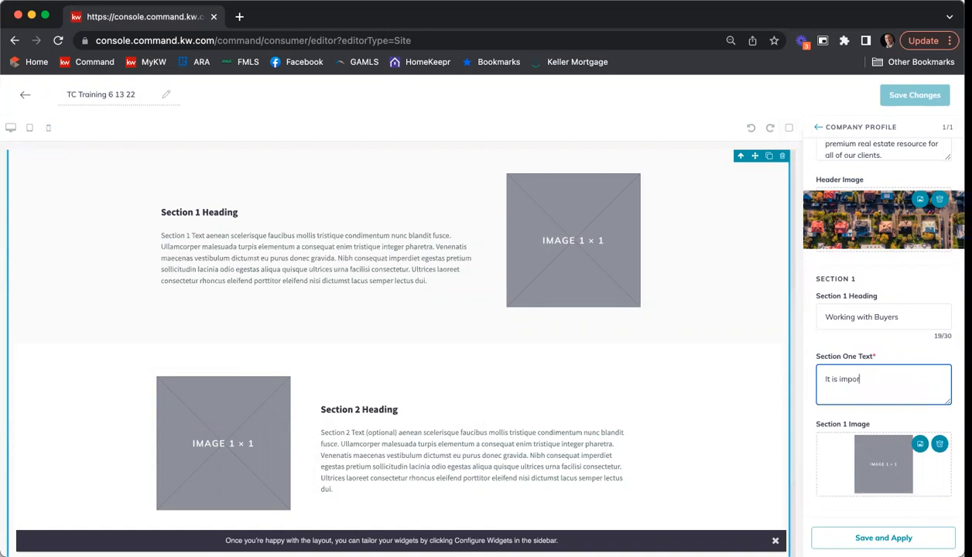
{"action": "type", "text": "ant that buyers understand the process of "}
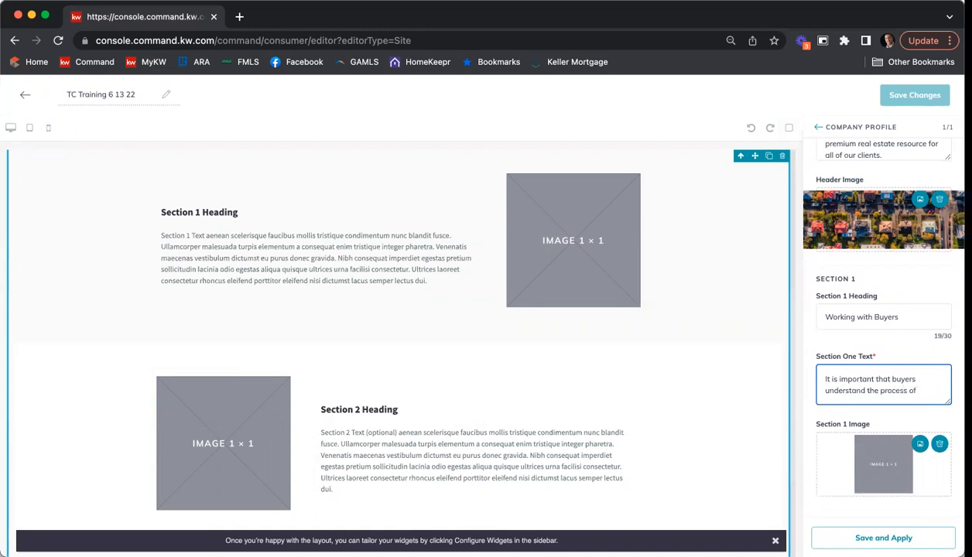
{"action": "type", "text": "buying a"}
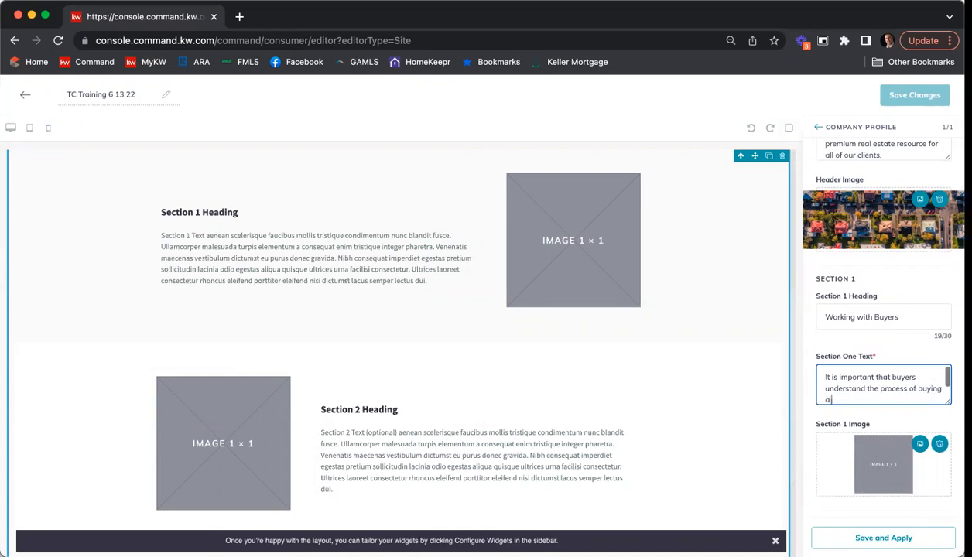
{"action": "type", "text": " new home in this competitive mark"}
{"action": "key", "text": "BackSpace"}
{"action": "key", "text": "BackSpace"}
{"action": "key", "text": "BackSpace"}
{"action": "key", "text": "BackSpace"}
{"action": "key", "text": "BackSpace"}
{"action": "key", "text": "BackSpace"}
{"action": "key", "text": "BackSpace"}
{"action": "key", "text": "BackSpace"}
{"action": "key", "text": "BackSpace"}
{"action": "type", "text": "ti"}
{"action": "type", "text": "rket"}
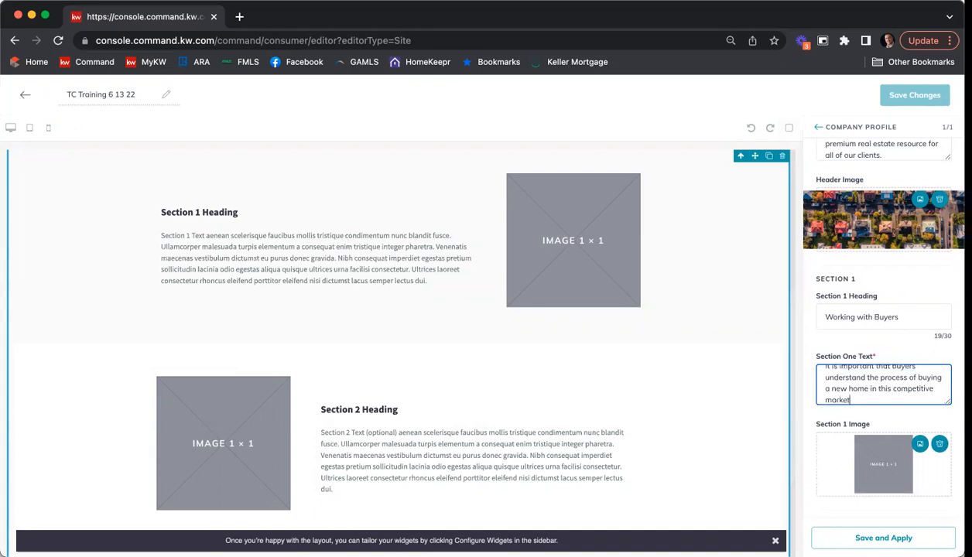
{"action": "type", "text": ". Our team"}
{"action": "type", "text": " provides hand"}
{"action": "type", "text": "s0"}
{"action": "key", "text": "BackSpace"}
{"action": "type", "text": "-on"}
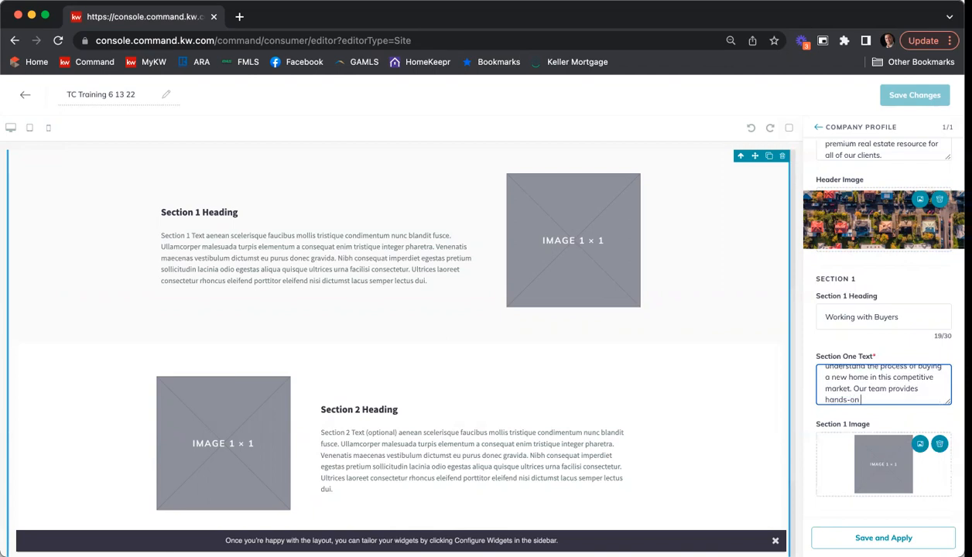
{"action": "type", "text": " assistance and"}
{"action": "key", "text": "BackSpace"}
{"action": "key", "text": "BackSpace"}
{"action": "type", "text": "to ensure ckients"}
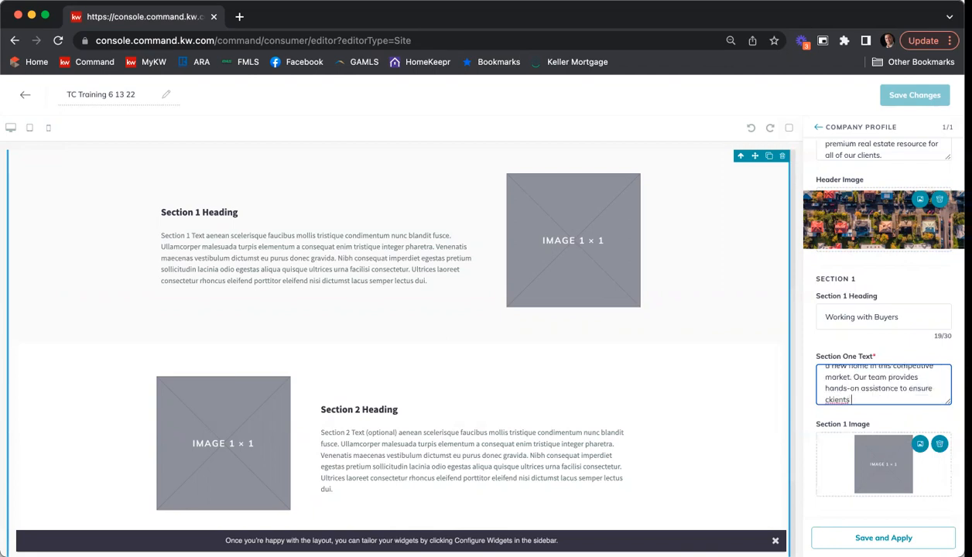
{"action": "key", "text": "BackSpace"}
{"action": "key", "text": "BackSpace"}
{"action": "key", "text": "BackSpace"}
{"action": "key", "text": "BackSpace"}
{"action": "type", "text": "lients can make the betst possible de"}
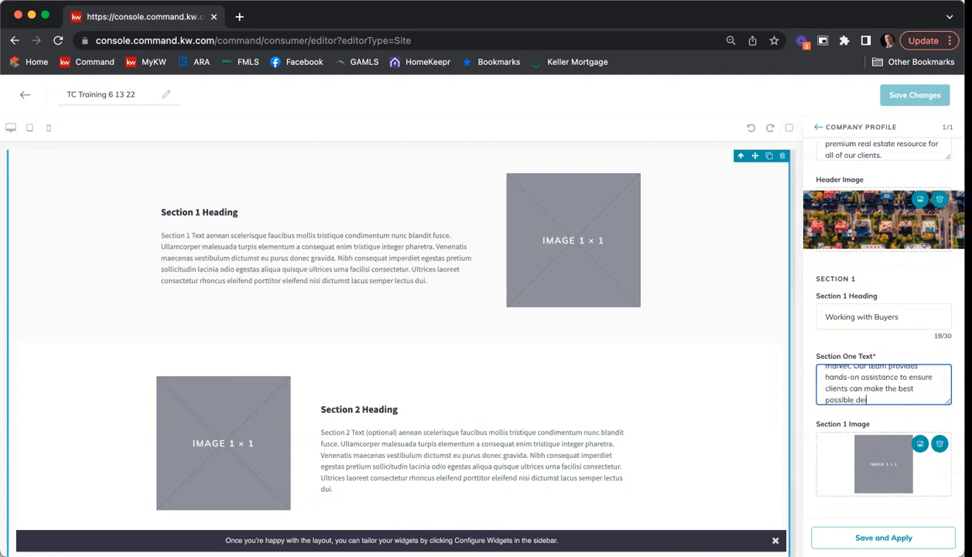
{"action": "type", "text": "cisiions with t"}
{"action": "type", "text": "hi"}
{"action": "type", "text": "ir money."}
Step: Correct 'decisiions' to 'decisions' in the Section One Text and start uploading a Section 1 image
{"action": "double_click", "coordinate": [873, 390]}
{"action": "right_click", "coordinate": [876, 393]}
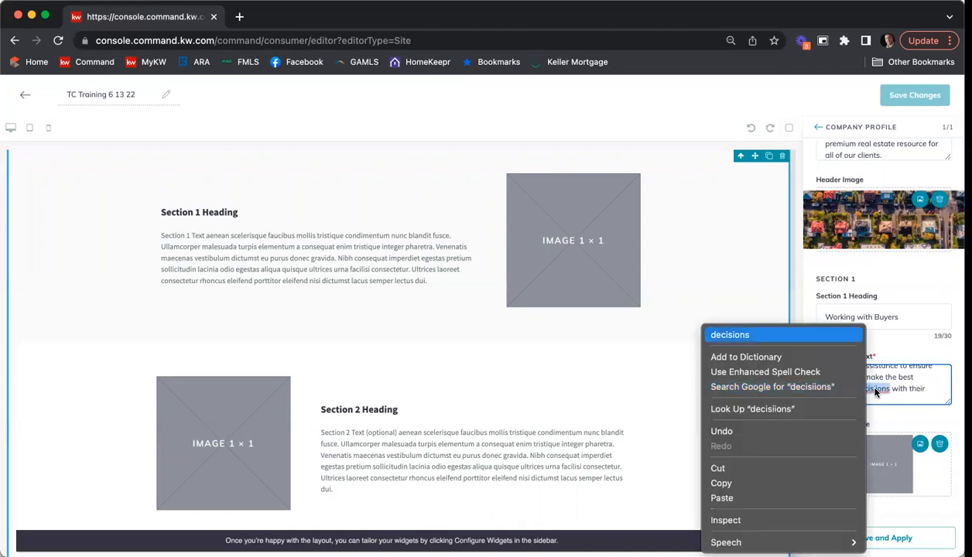
{"action": "left_click", "coordinate": [799, 335]}
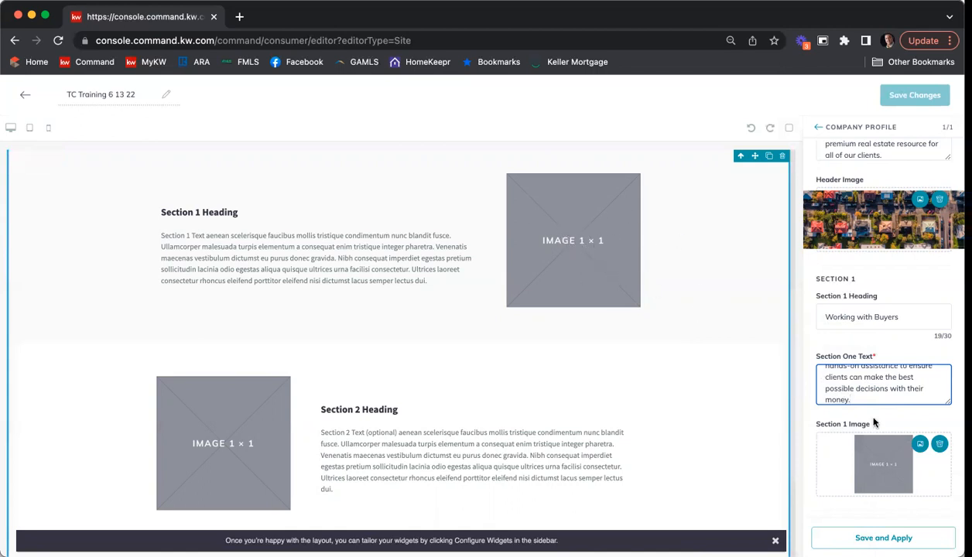
{"action": "left_click", "coordinate": [920, 447]}
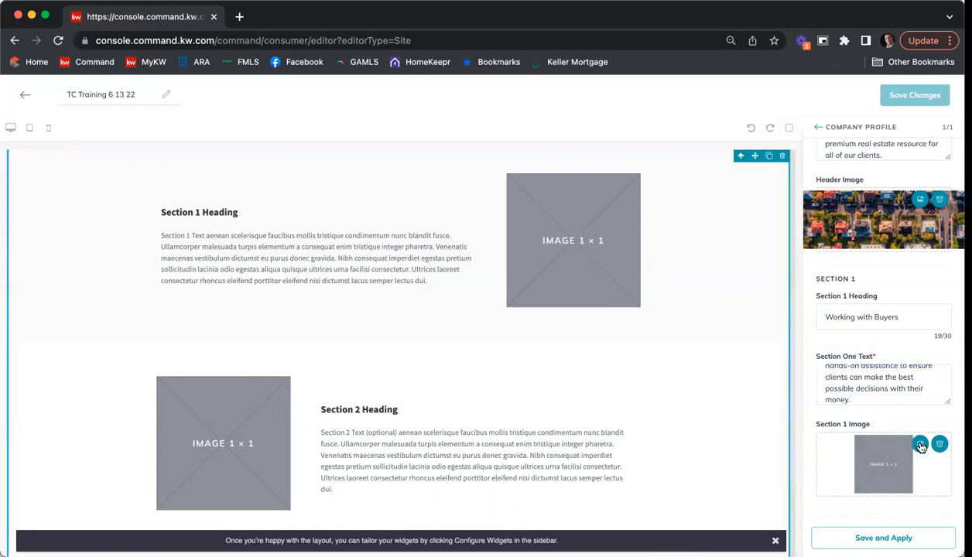
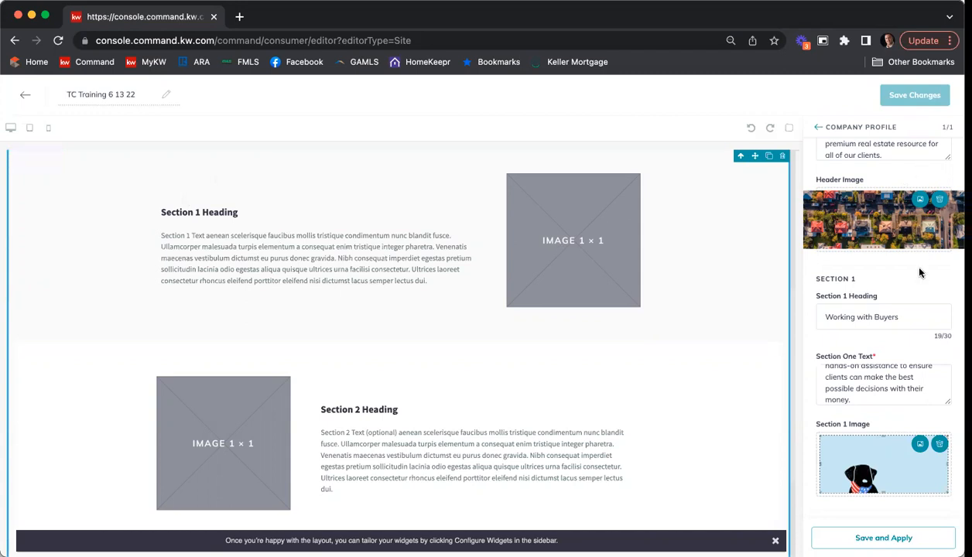
Step: Set the Section 2 heading to 'Working with Sellers'
{"action": "scroll", "coordinate": [920, 270], "scroll_direction": "down", "scroll_amount": 3}
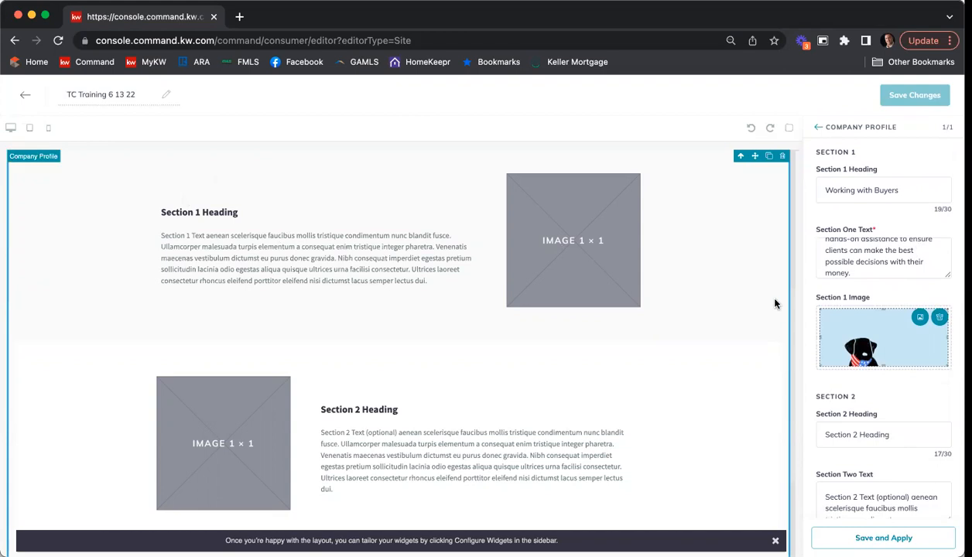
{"action": "scroll", "coordinate": [697, 257], "scroll_direction": "down", "scroll_amount": 5}
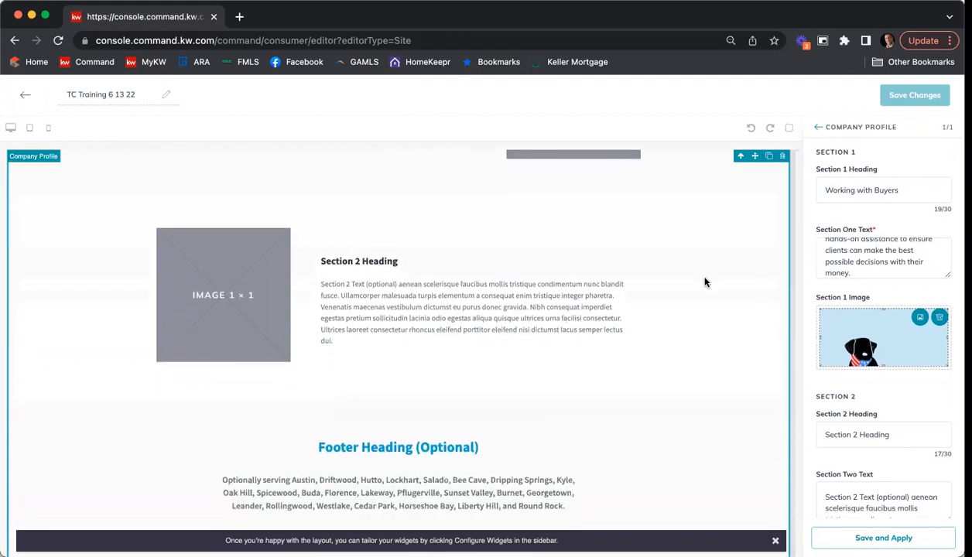
{"action": "triple_click", "coordinate": [898, 434]}
{"action": "type", "text": "Working with Sellers"}
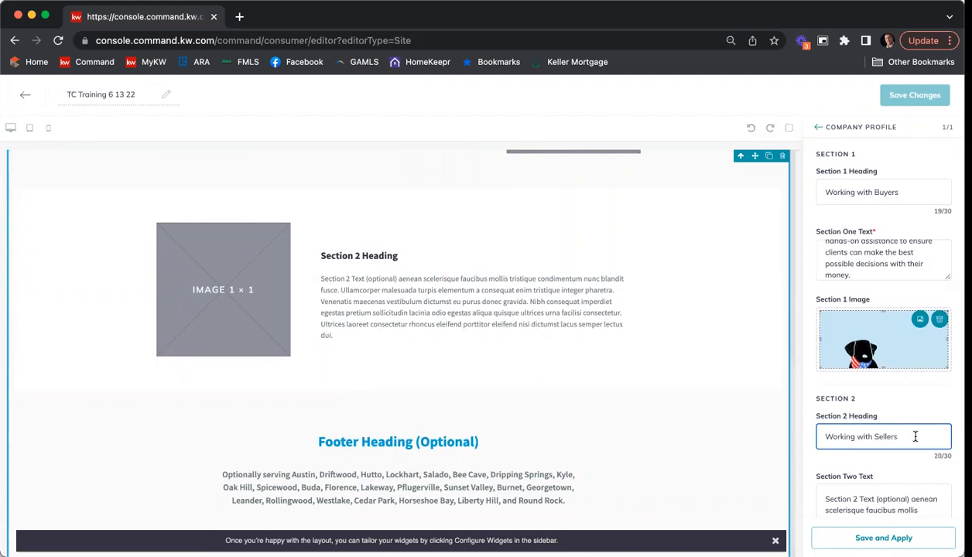
Step: Replace the Section Two Text with a paragraph on effective home marketing in a sellers' market
{"action": "scroll", "coordinate": [898, 402], "scroll_direction": "down", "scroll_amount": 2}
{"action": "triple_click", "coordinate": [884, 436]}
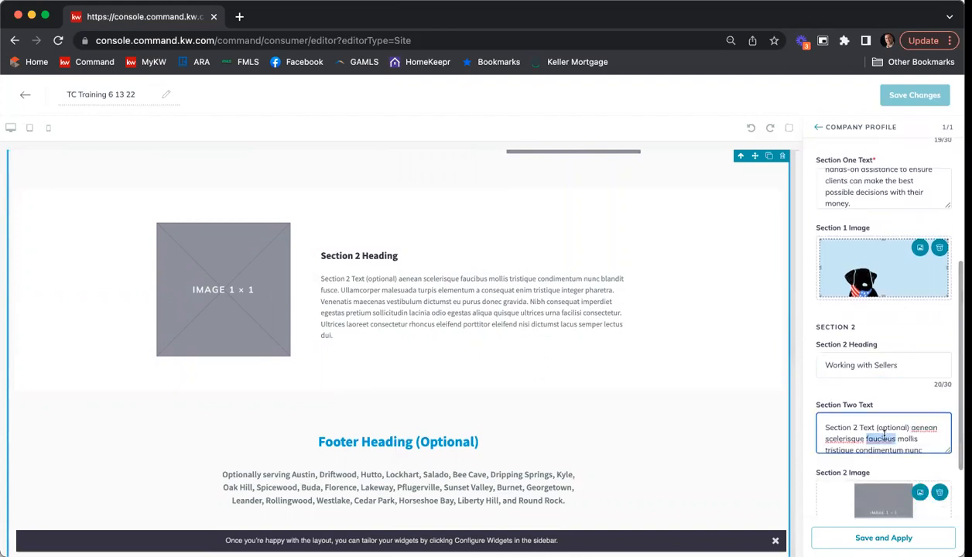
{"action": "type", "text": "It is a S"}
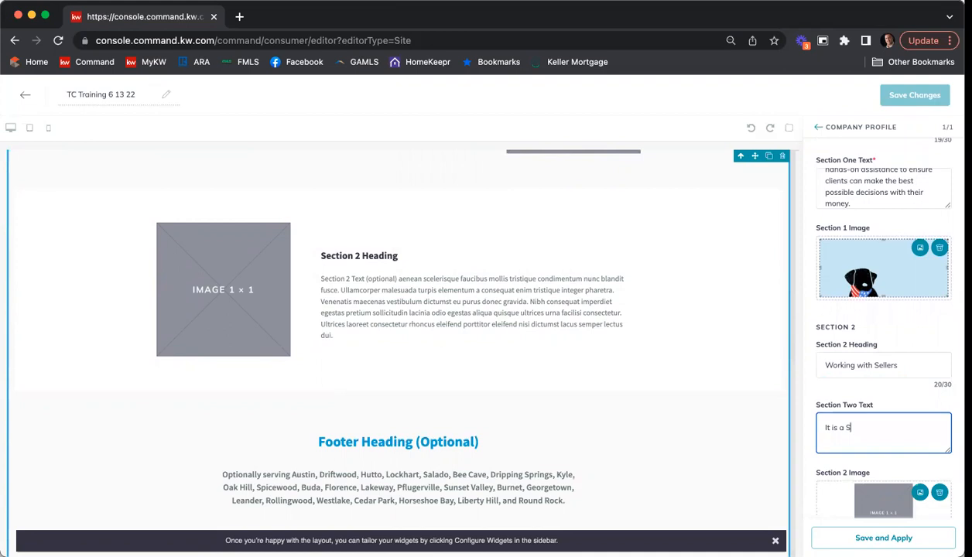
{"action": "type", "text": "ellers' Market but you still need to"}
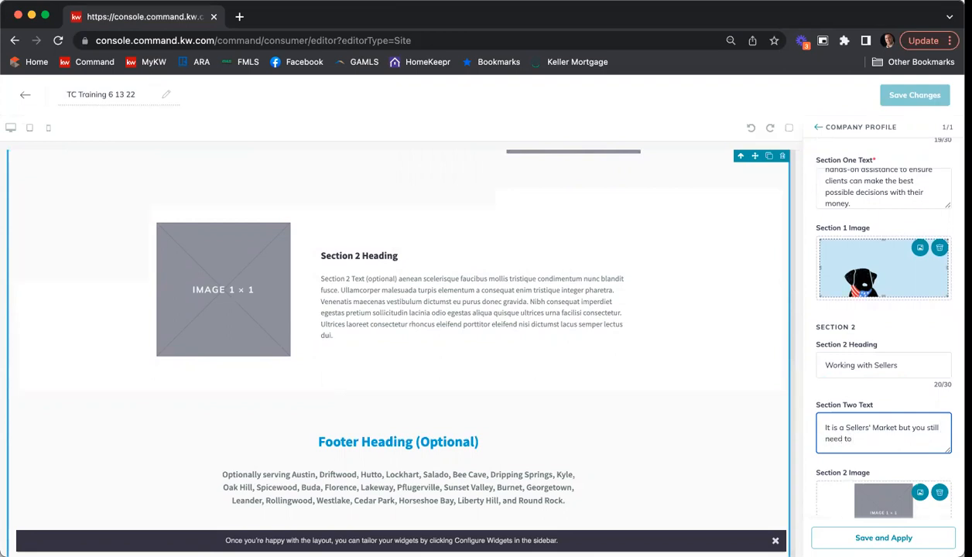
{"action": "type", "text": " be effective when marketing your home.  We can hge"}
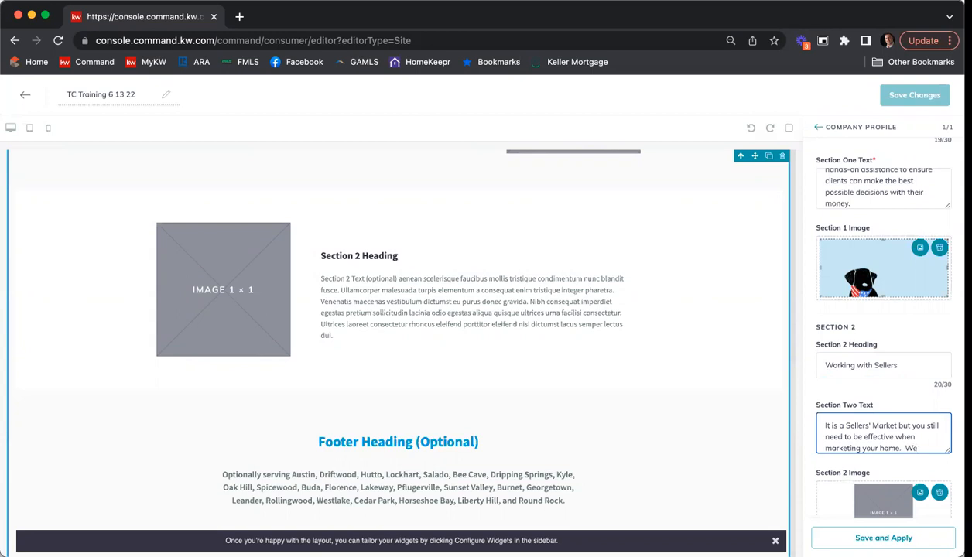
{"action": "key", "text": "BackSpace"}
{"action": "key", "text": "BackSpace"}
{"action": "key", "text": "BackSpace"}
{"action": "type", "text": "help with that."}
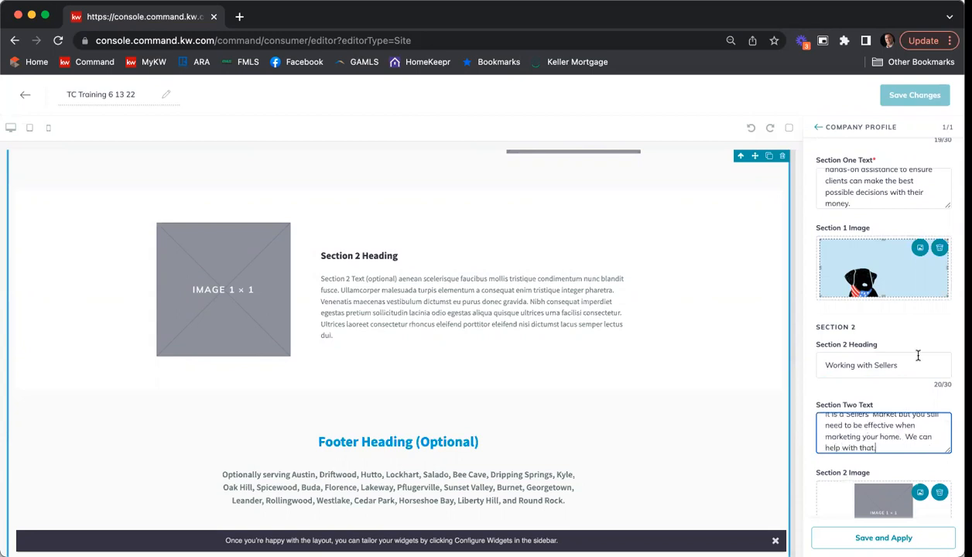
{"action": "scroll", "coordinate": [871, 333], "scroll_direction": "down", "scroll_amount": 3}
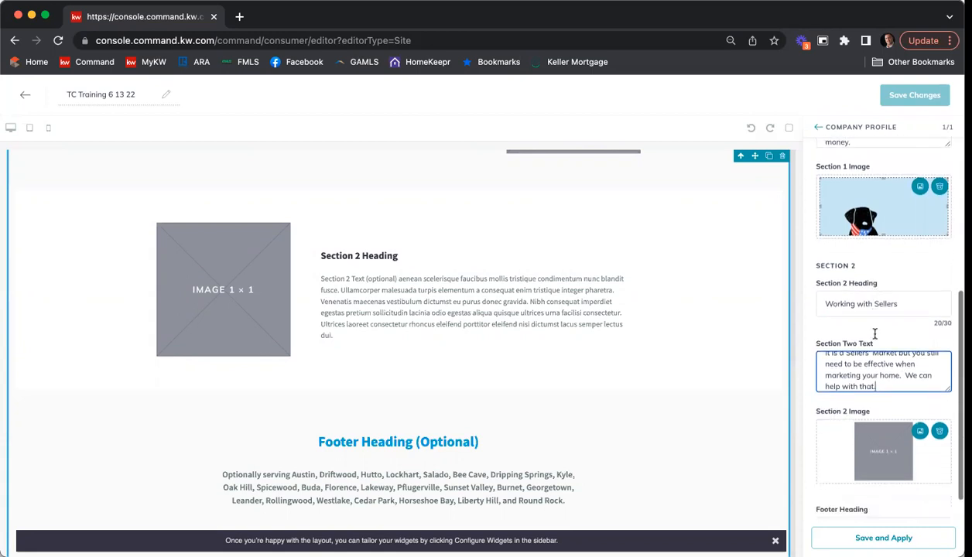
{"action": "scroll", "coordinate": [875, 336], "scroll_direction": "down", "scroll_amount": 1}
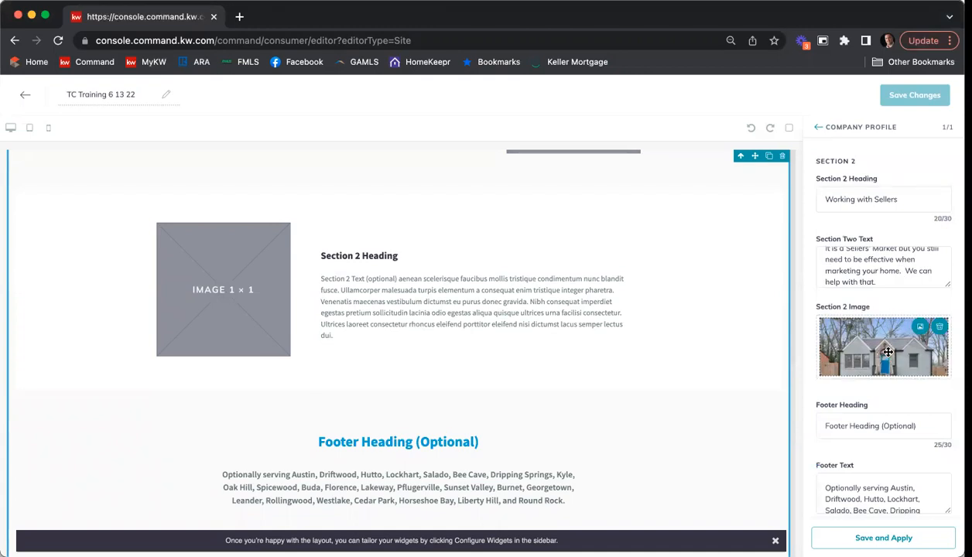
Step: Set the footer heading to 'Areas of Expertise Around ATL'
{"action": "scroll", "coordinate": [860, 261], "scroll_direction": "down", "scroll_amount": 1}
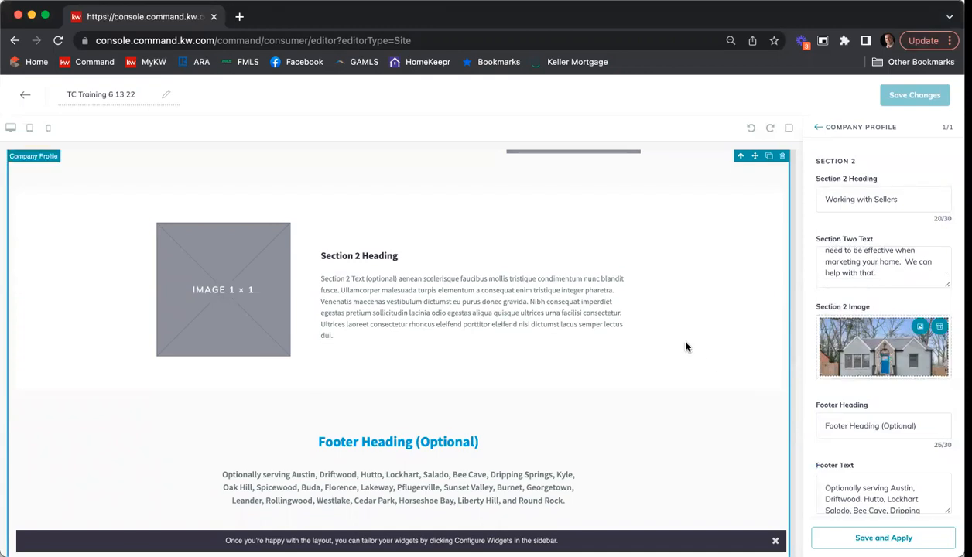
{"action": "scroll", "coordinate": [685, 345], "scroll_direction": "down", "scroll_amount": 1}
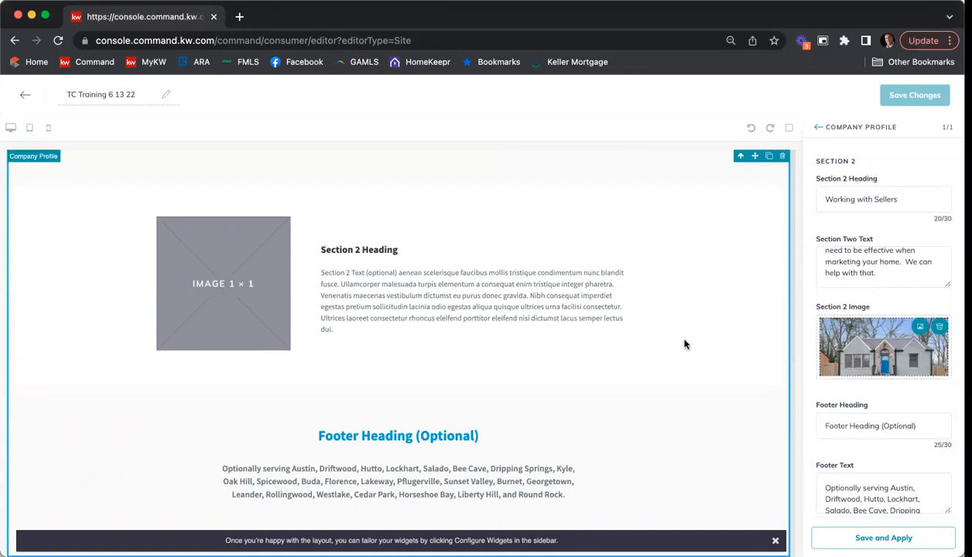
{"action": "triple_click", "coordinate": [890, 425]}
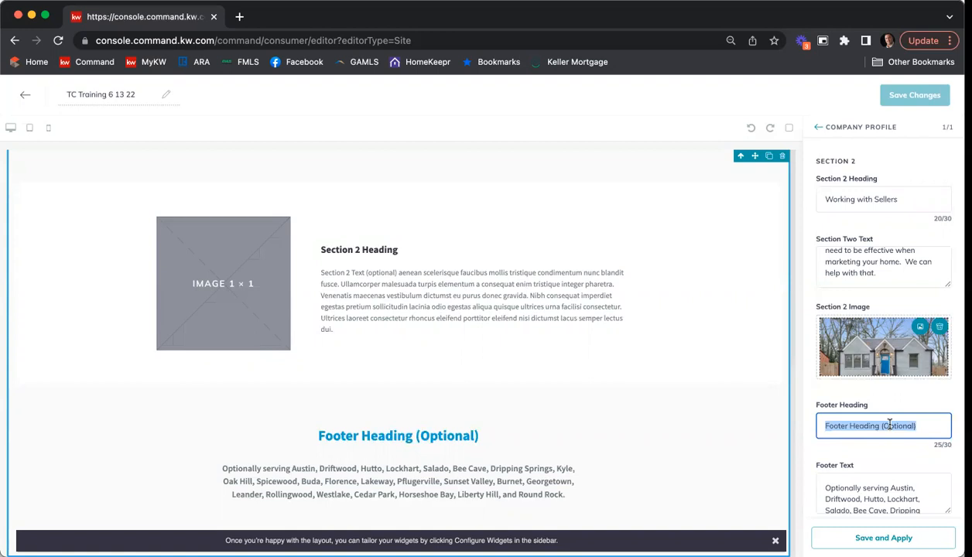
{"action": "type", "text": "Ares"}
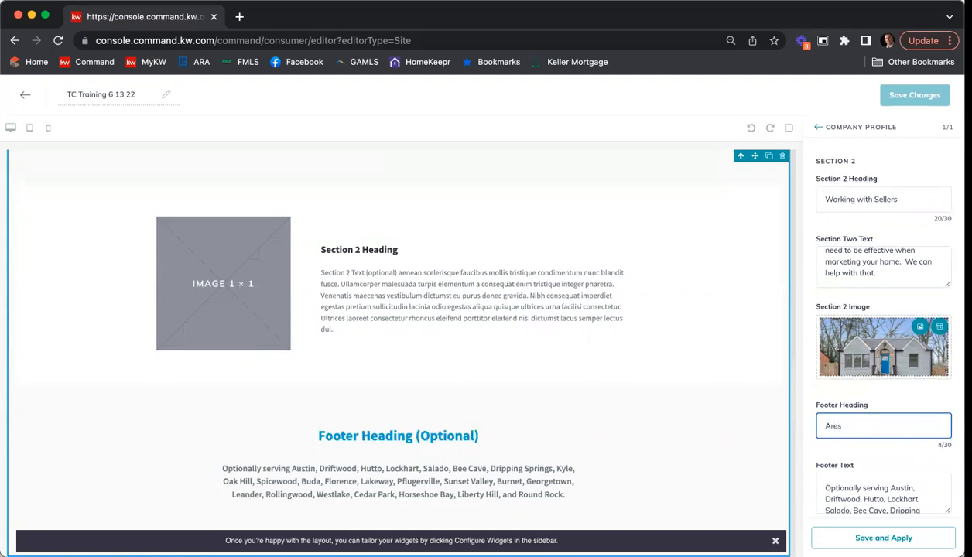
{"action": "type", "text": " of of Expertise"}
{"action": "type", "text": " in "}
{"action": "type", "text": "ound A"}
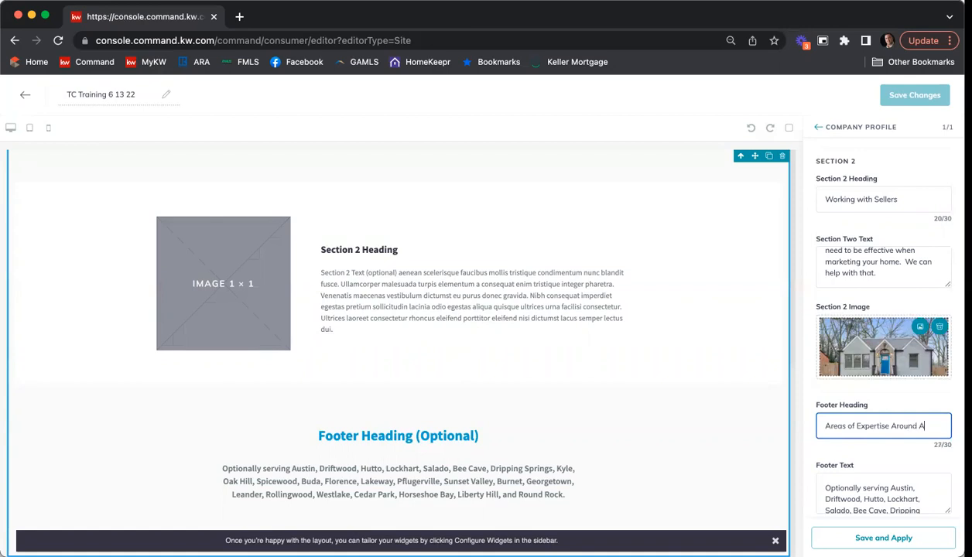
Step: Replace the footer text with 'Sandy Springs, Dunwoody, Brookhaven, Midtown, West Midtown, Alpharetta, etc'
{"action": "scroll", "coordinate": [860, 455], "scroll_direction": "down", "scroll_amount": 1}
{"action": "triple_click", "coordinate": [879, 476]}
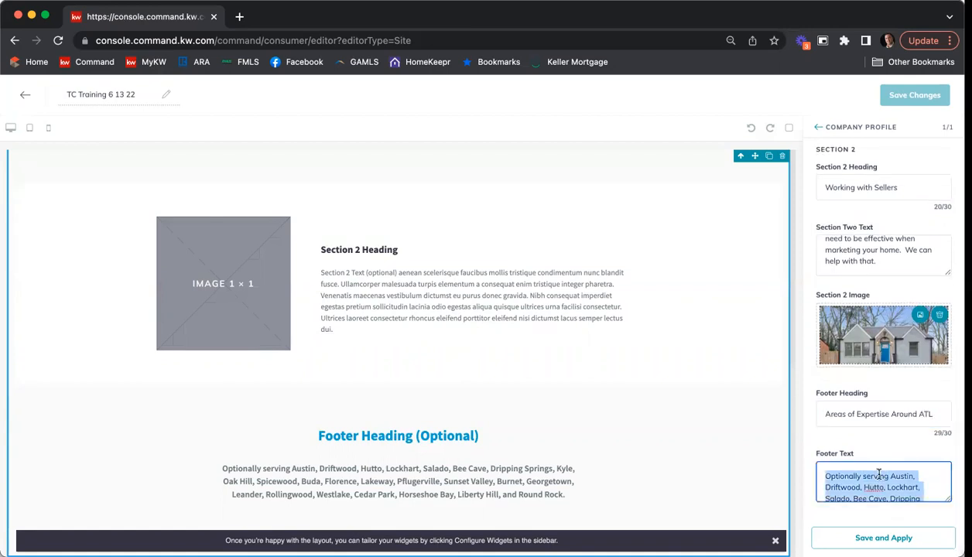
{"action": "key", "text": "BackSpace"}
{"action": "type", "text": "Sandy "}
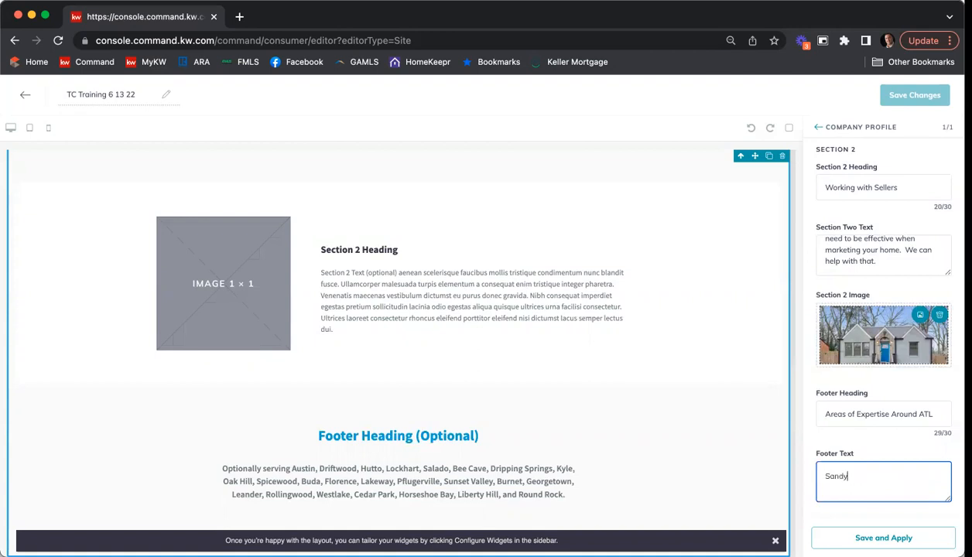
{"action": "type", "text": "Springs, Dunwood"}
{"action": "type", "text": "y, Brookhaven, "}
{"action": "type", "text": "N"}
{"action": "type", "text": "idtown, West"}
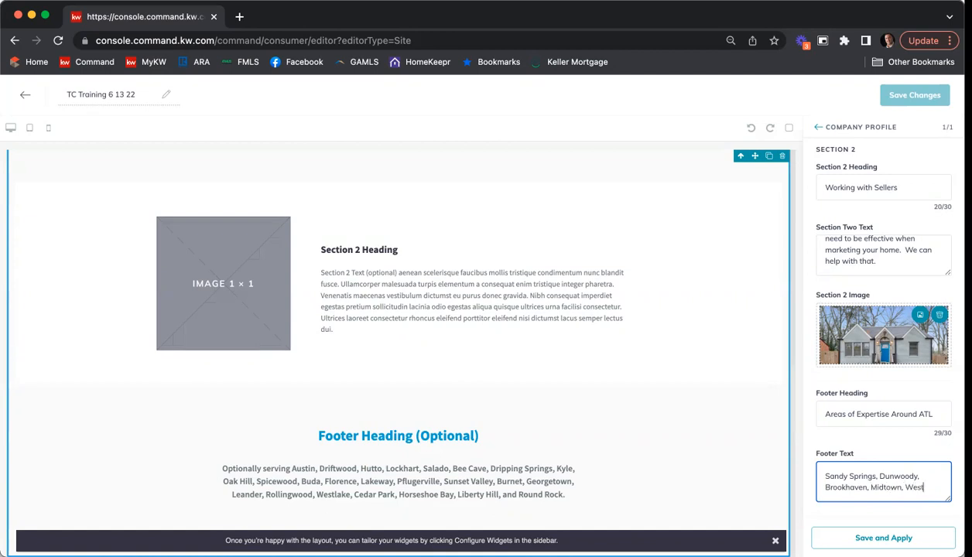
{"action": "type", "text": " Midtown,"}
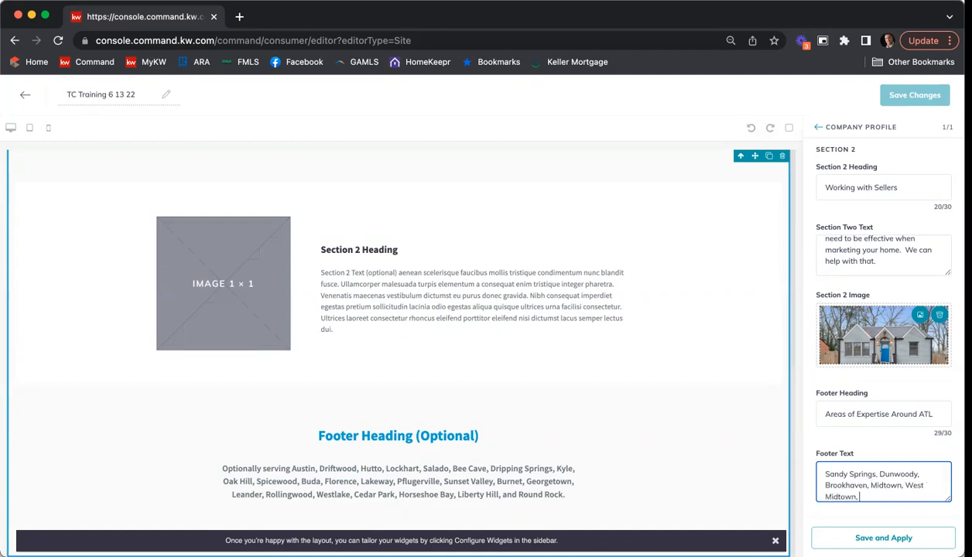
{"action": "type", "text": " Alpharetta, ec"}
{"action": "key", "text": "BackSpace"}
{"action": "type", "text": "tc"}
Step: Apply the edits, review the sellers section and ATL footer in the preview, and save
{"action": "left_click", "coordinate": [883, 538]}
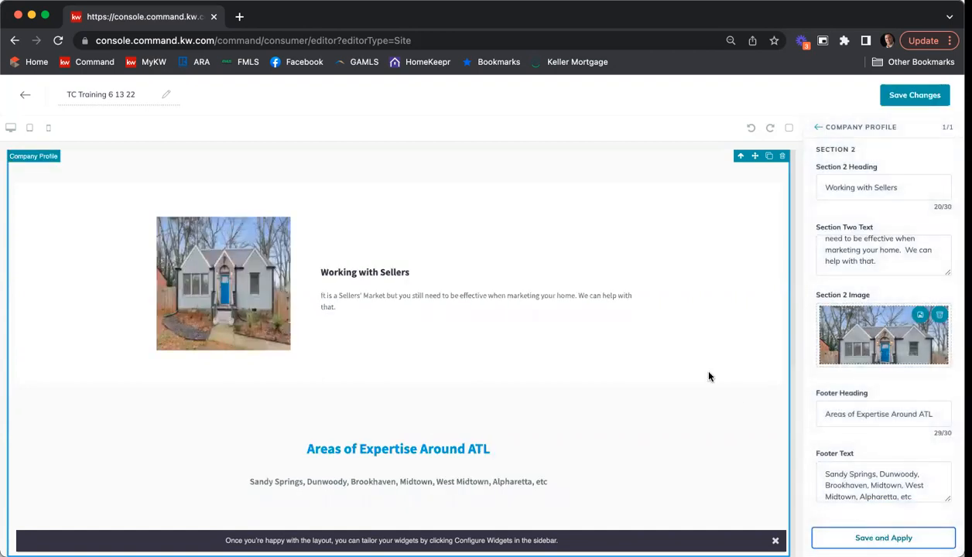
{"action": "scroll", "coordinate": [709, 377], "scroll_direction": "up", "scroll_amount": 10}
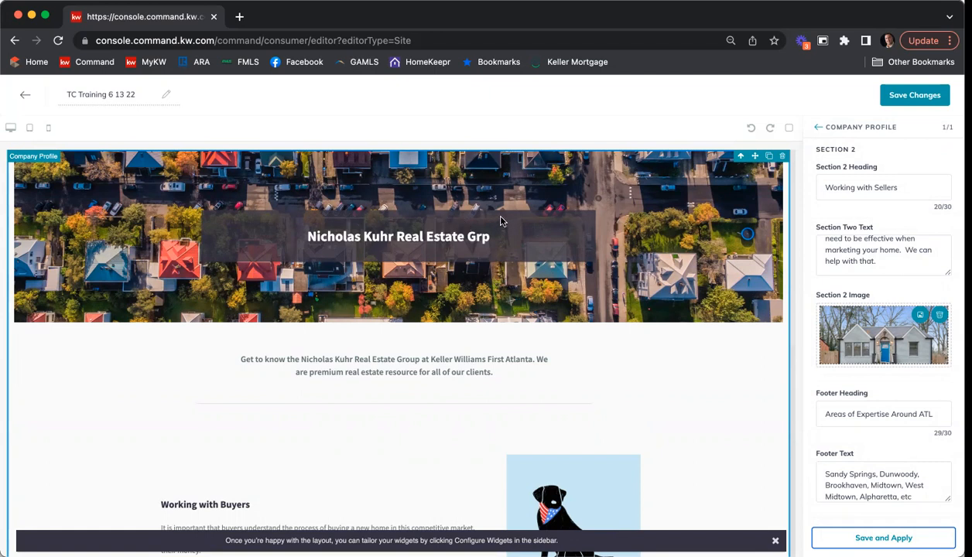
{"action": "scroll", "coordinate": [527, 280], "scroll_direction": "down", "scroll_amount": 3}
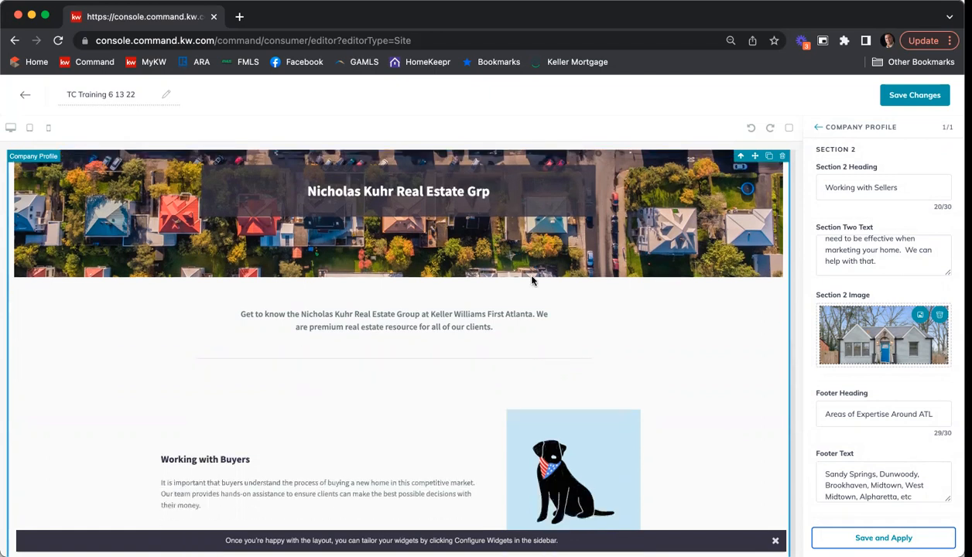
{"action": "scroll", "coordinate": [532, 280], "scroll_direction": "down", "scroll_amount": 8}
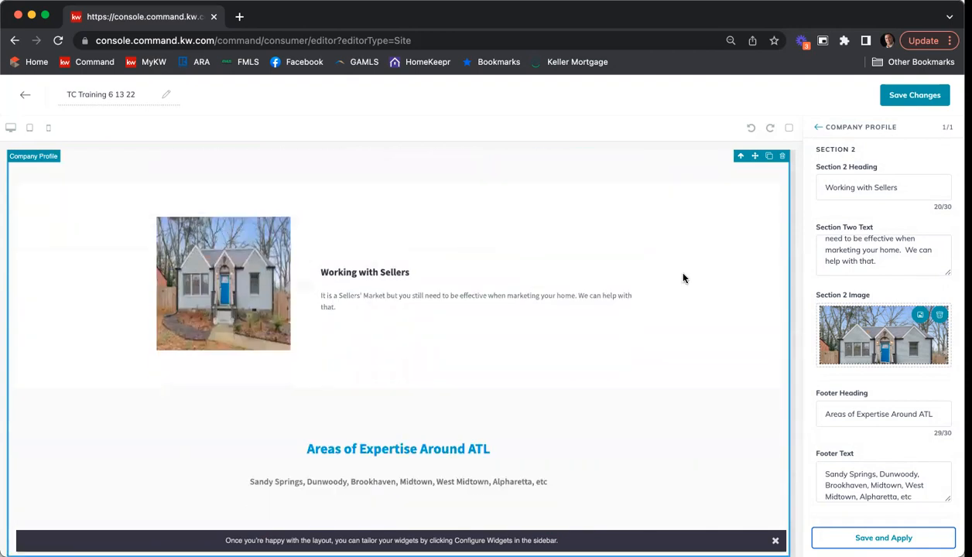
{"action": "left_click", "coordinate": [915, 96]}
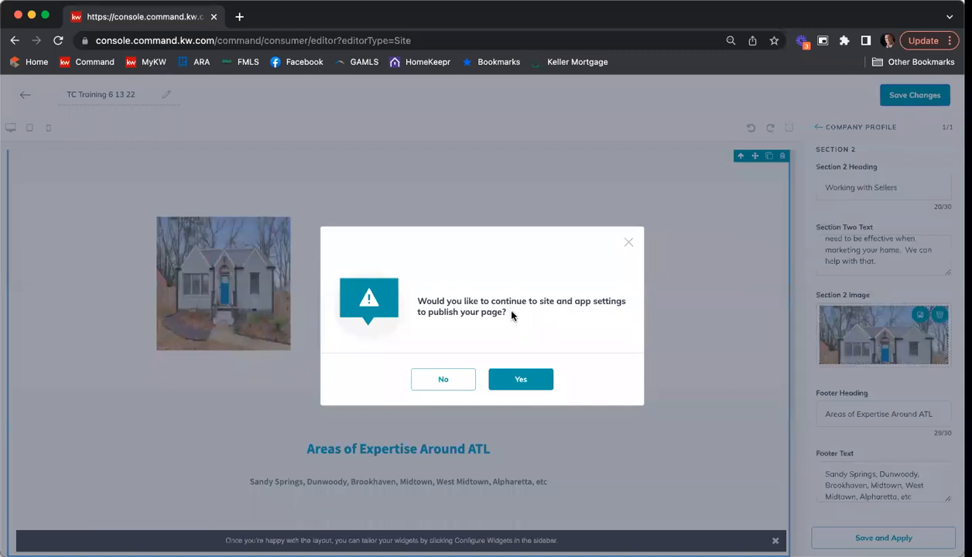
Step: Continue to publishing and show the Agent Site Pages navigation list in Site & App Settings
{"action": "left_click", "coordinate": [515, 381]}
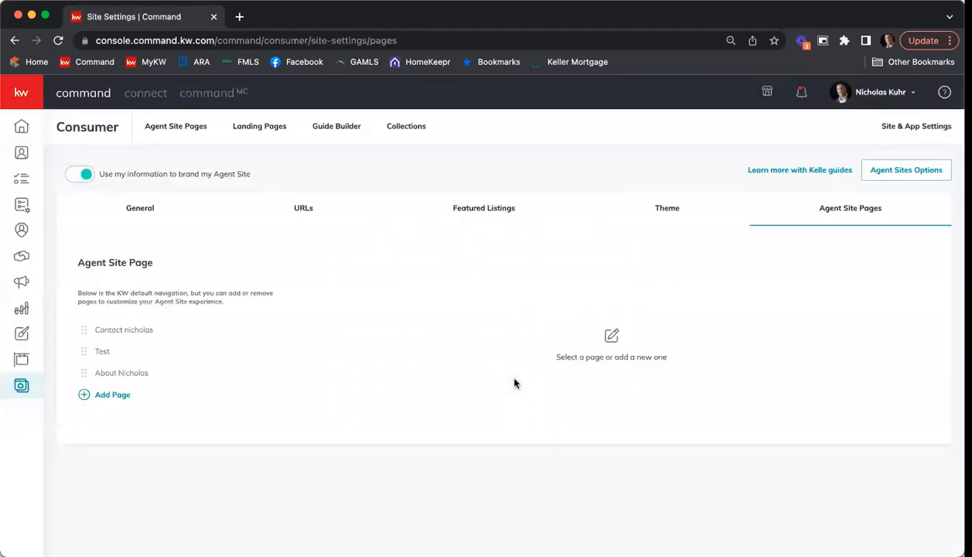
{"action": "left_click", "coordinate": [164, 126]}
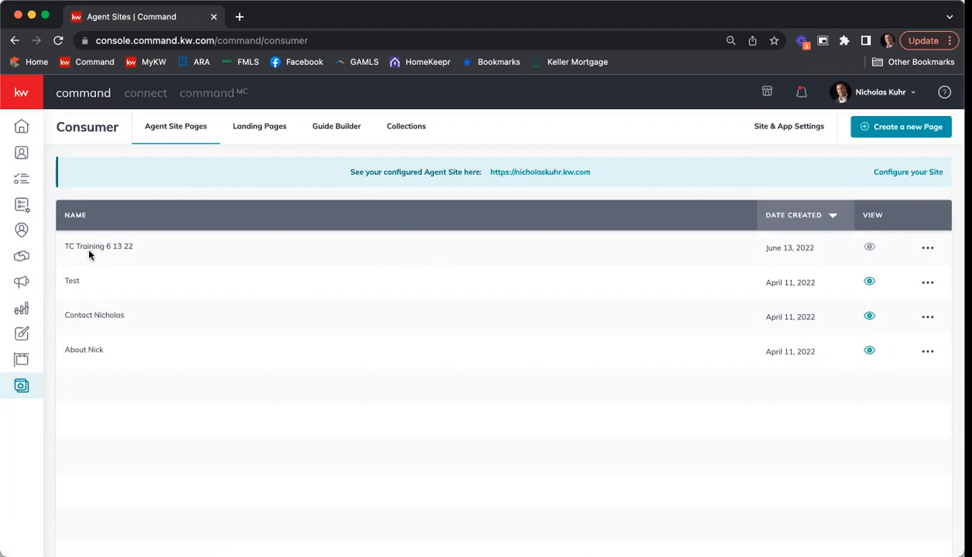
{"action": "mouse_move", "coordinate": [872, 247]}
{"action": "scroll", "coordinate": [778, 151], "scroll_direction": "down", "scroll_amount": 1}
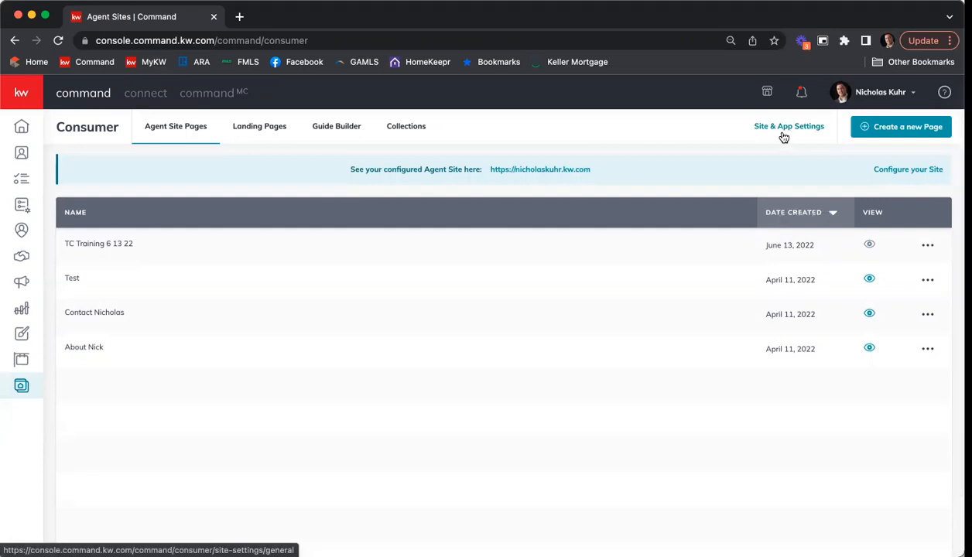
{"action": "left_click", "coordinate": [785, 132]}
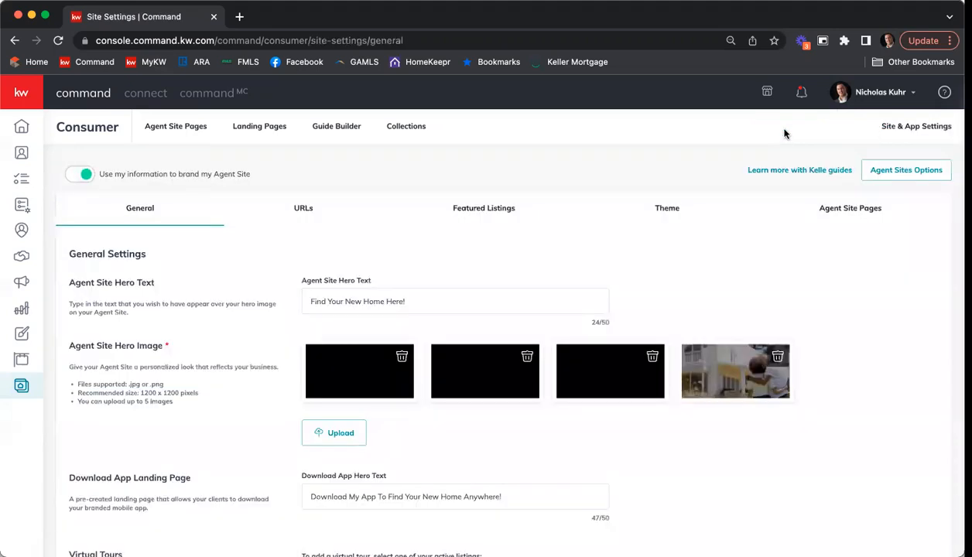
{"action": "left_click", "coordinate": [840, 217]}
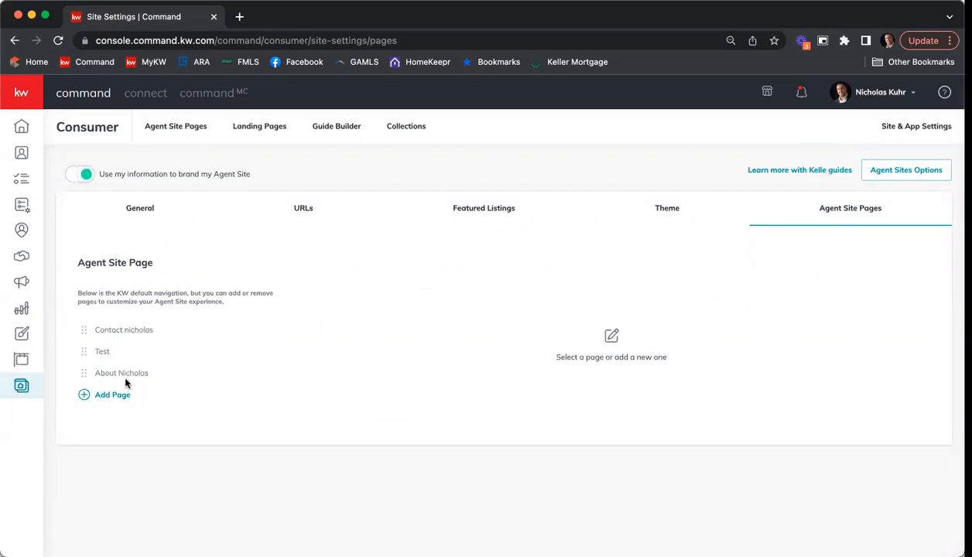
Step: Add a new navigation page based on TC Training 6 13 22 to the agent site
{"action": "left_click", "coordinate": [140, 336]}
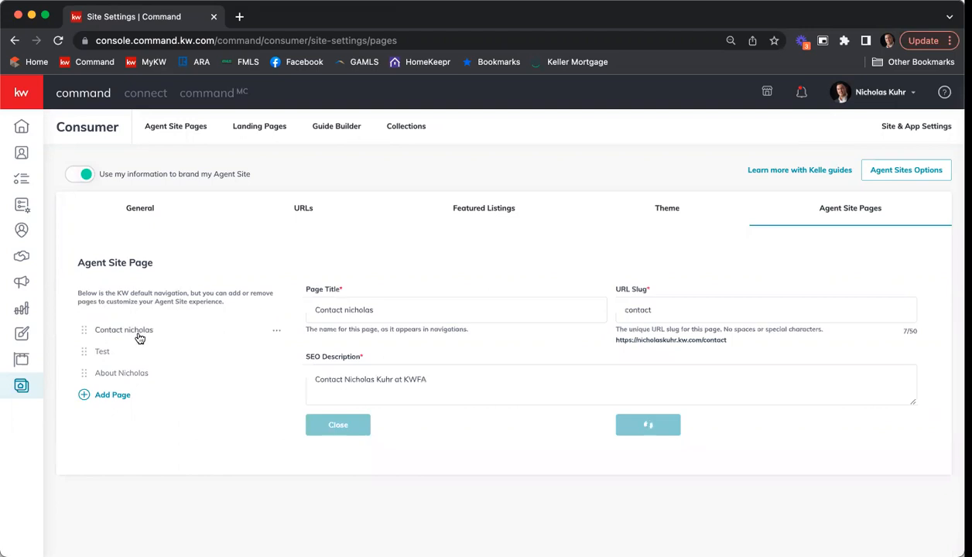
{"action": "left_click", "coordinate": [107, 349]}
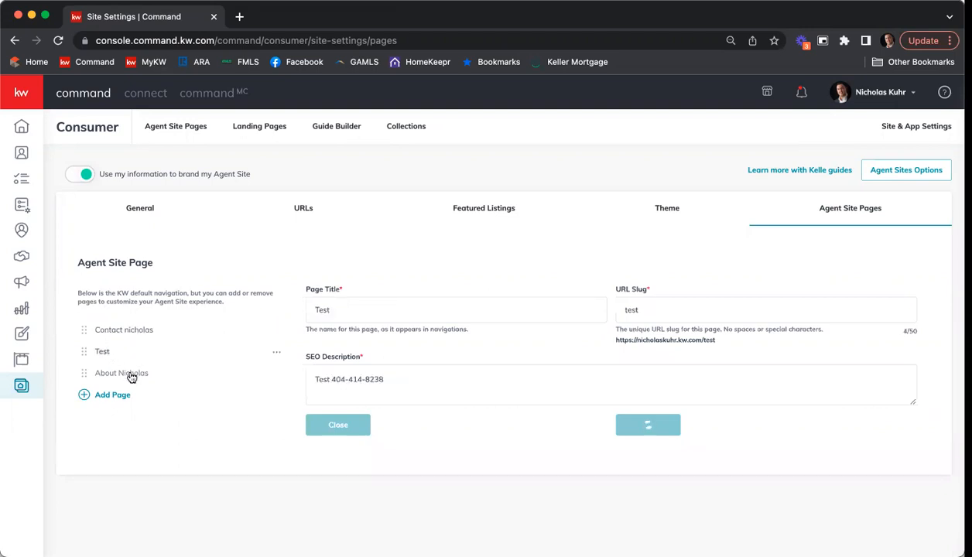
{"action": "left_click", "coordinate": [130, 372]}
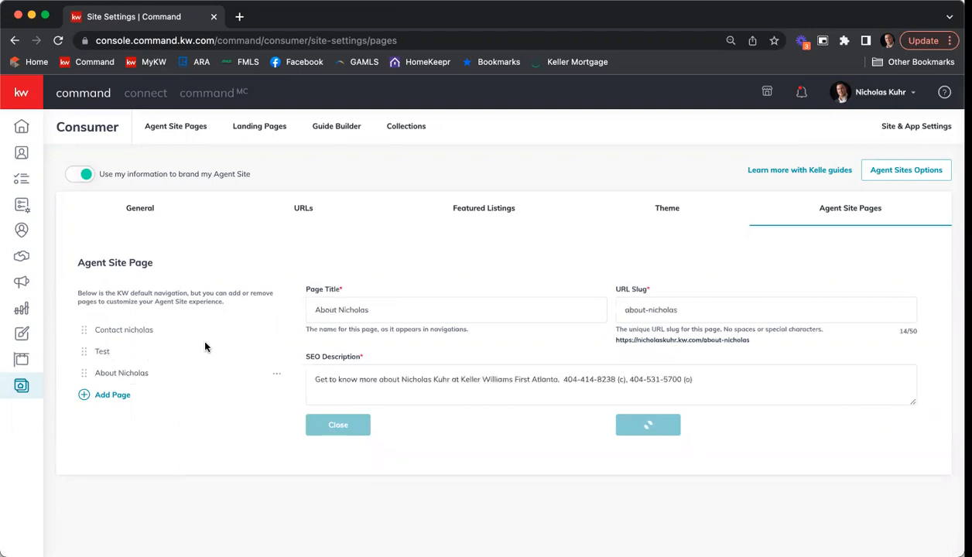
{"action": "left_click", "coordinate": [113, 396]}
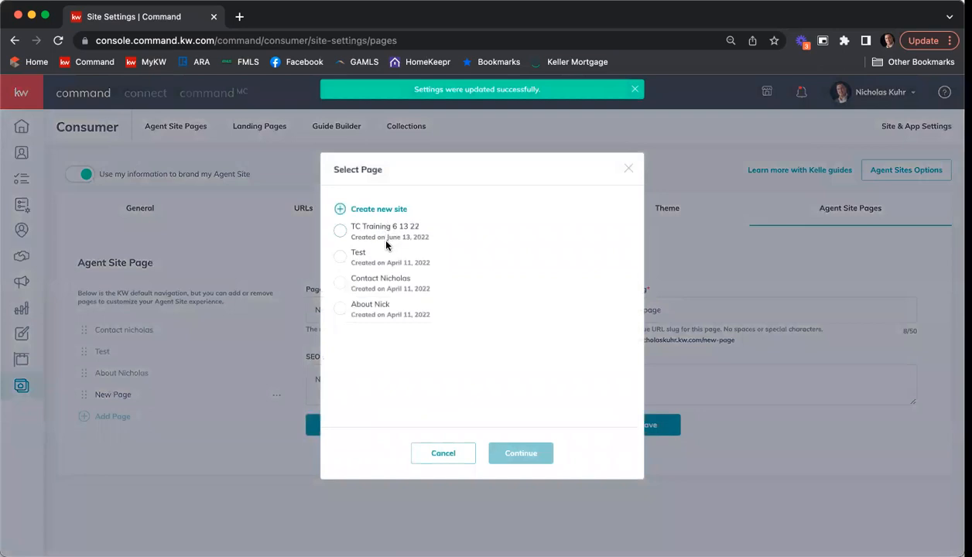
{"action": "left_click", "coordinate": [340, 230]}
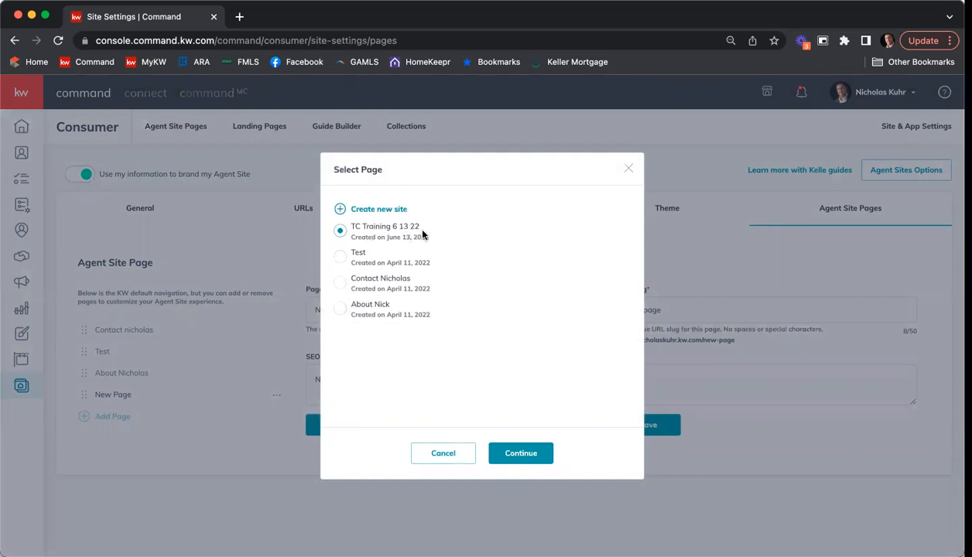
{"action": "left_click", "coordinate": [521, 454]}
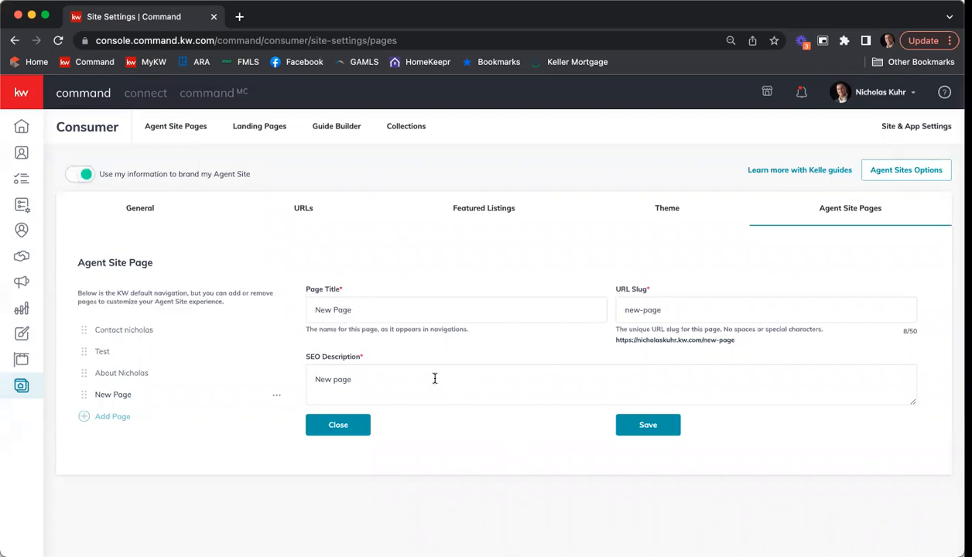
Step: Retitle the new page as the About page for the agent's real estate group, with URL slug nkreg
{"action": "double_click", "coordinate": [411, 312]}
{"action": "triple_click", "coordinate": [410, 312]}
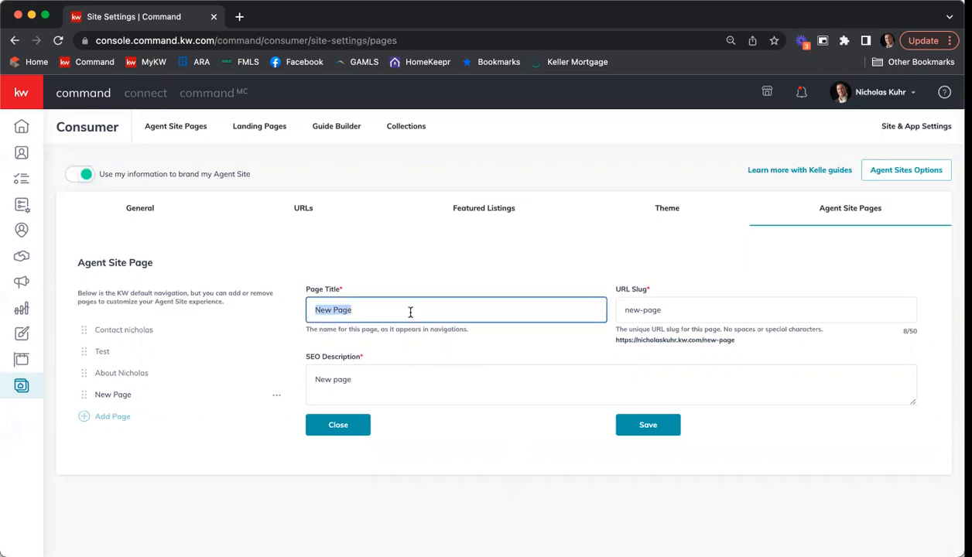
{"action": "type", "text": "e Gg"}
{"action": "key", "text": "BackSpace"}
{"action": "type", "text": "roup"}
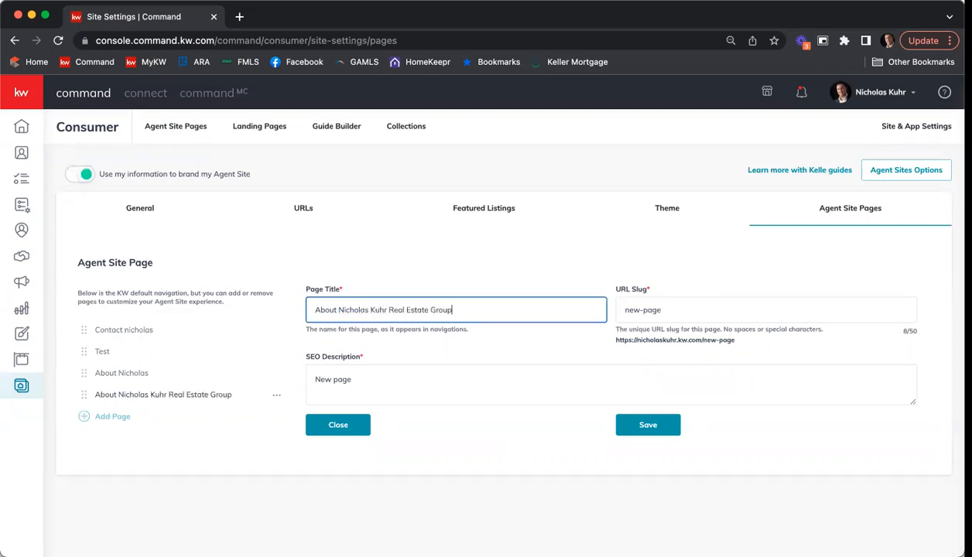
{"action": "key", "text": "Tab"}
{"action": "type", "text": "nkreg"}
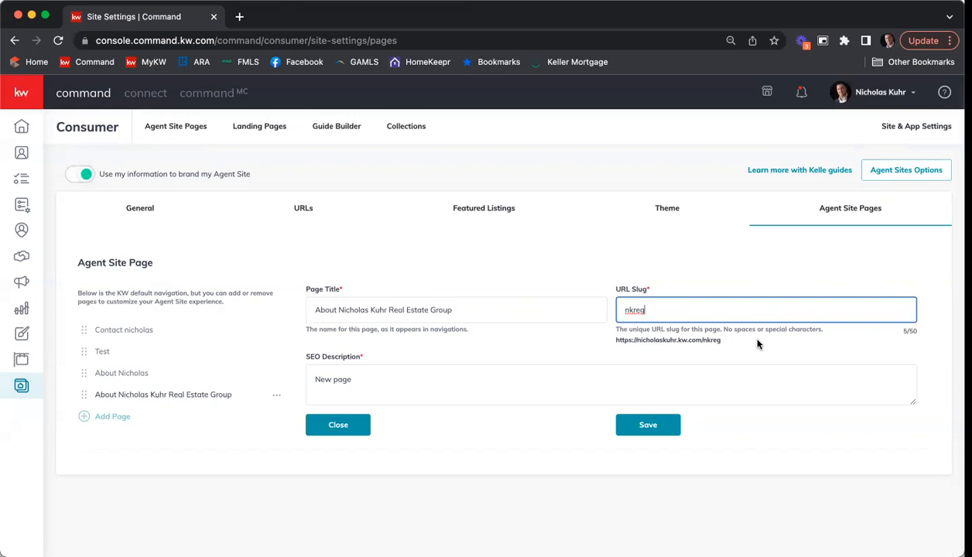
{"action": "left_click_drag", "start_coordinate": [385, 379], "coordinate": [291, 375]}
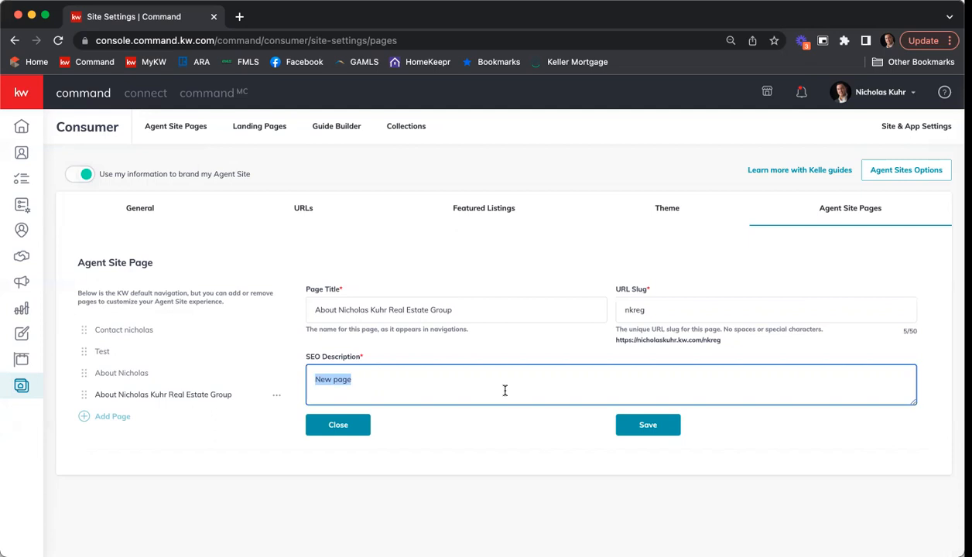
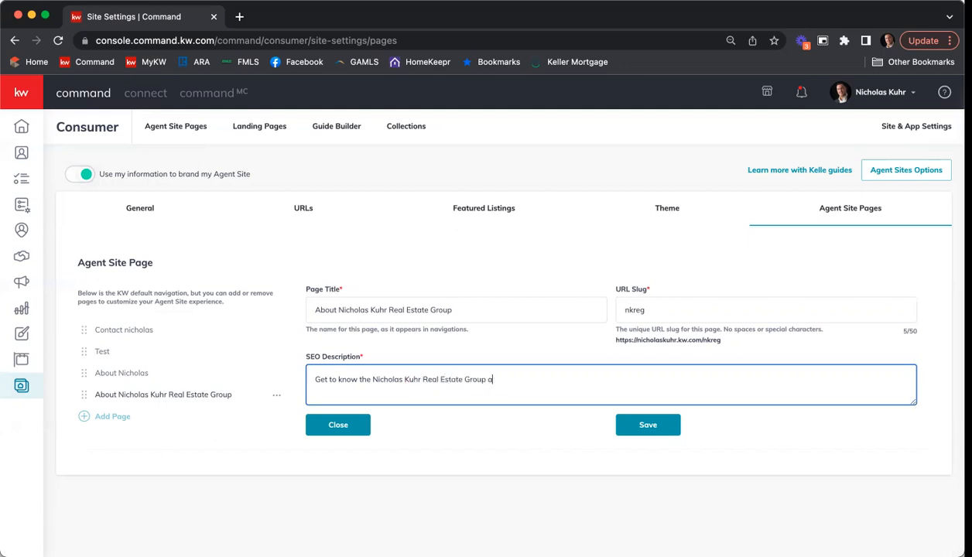
Step: Save an SEO description introducing the group at Keller Williams First Atlanta, with cell and office numbers
{"action": "type", "text": "t Keller Williams First Atlanta. "}
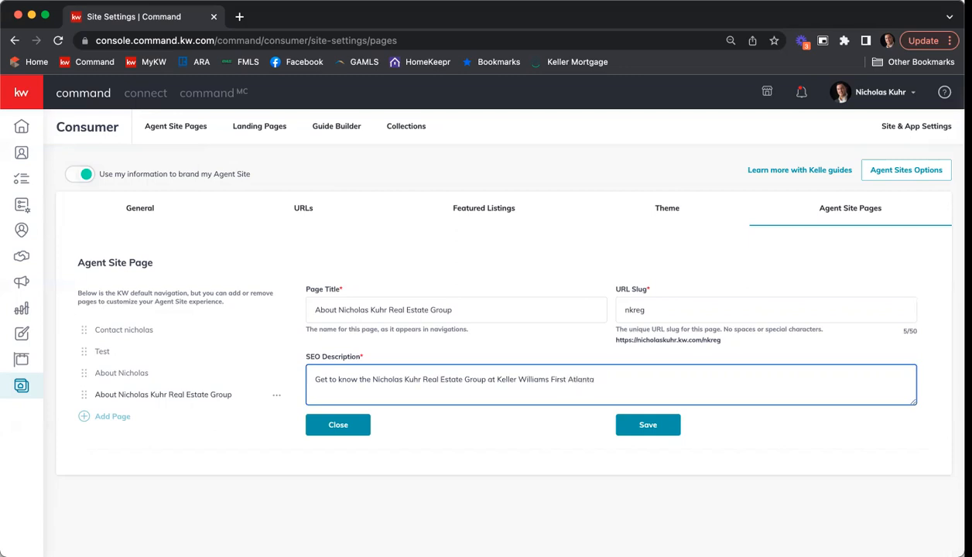
{"action": "type", "text": " Give us a call at 30"}
{"action": "key", "text": "BackSpace"}
{"action": "key", "text": "BackSpace"}
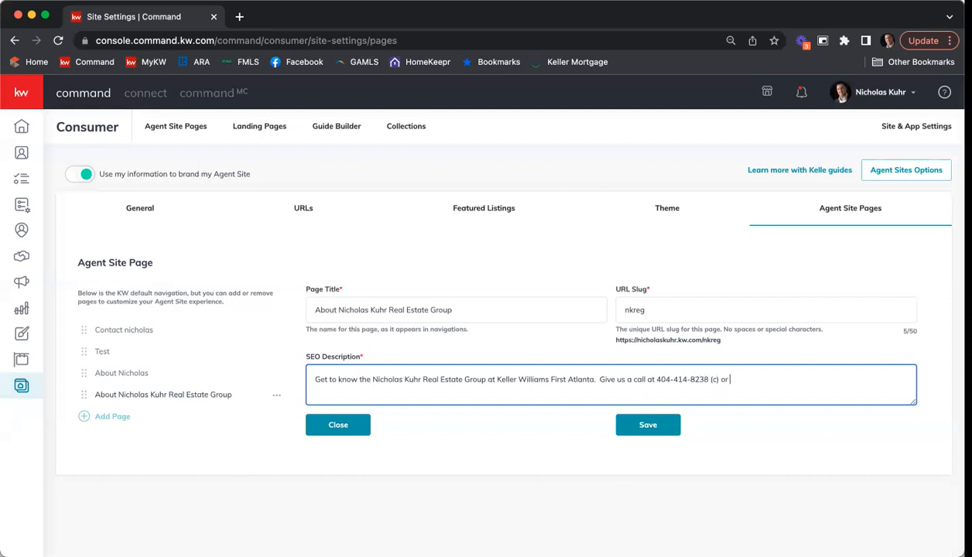
{"action": "type", "text": "(o)."}
{"action": "left_click", "coordinate": [624, 435]}
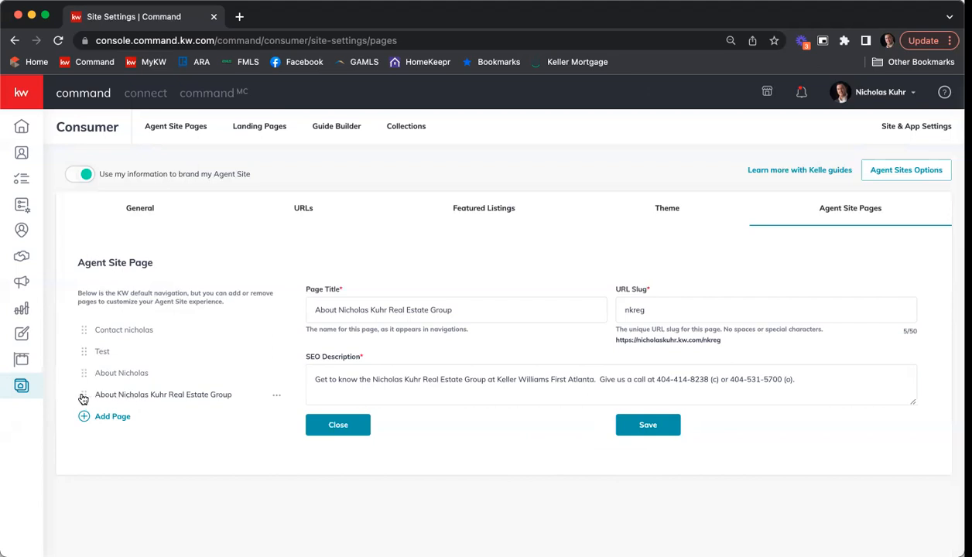
Step: Move the group's About page to the top of the page list and save the order
{"action": "mouse_move", "coordinate": [85, 399]}
{"action": "left_mouse_down"}
{"action": "mouse_move", "coordinate": [80, 332]}
{"action": "mouse_move", "coordinate": [83, 386]}
{"action": "left_mouse_up"}
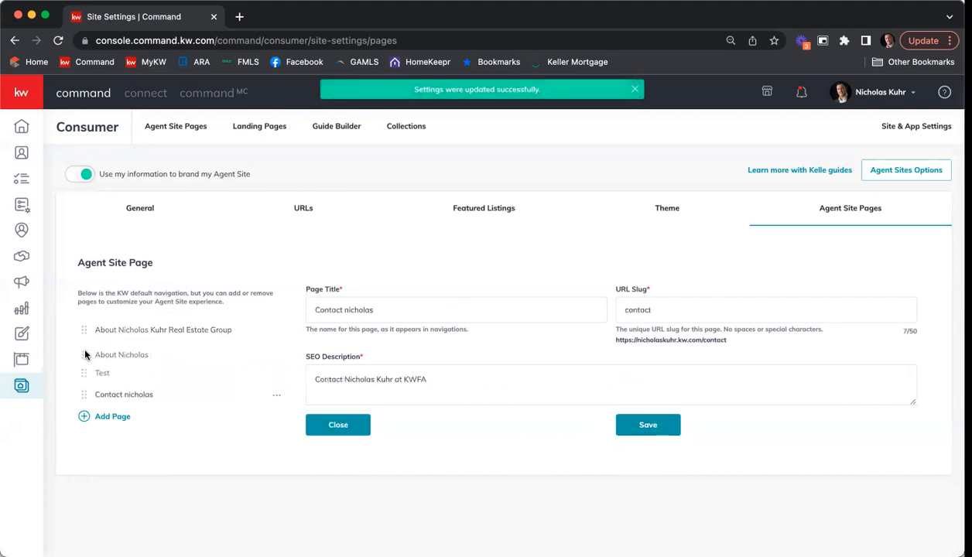
{"action": "left_click", "coordinate": [86, 353]}
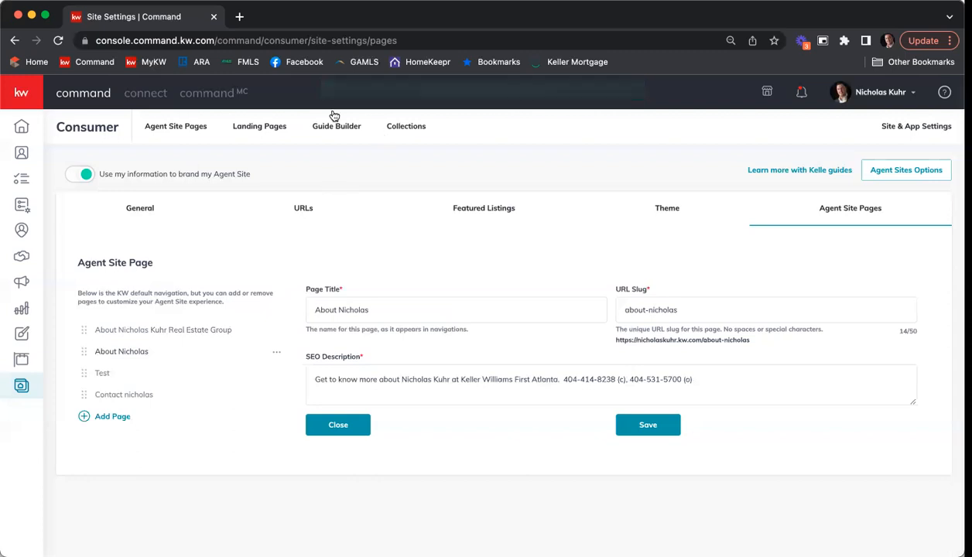
{"action": "left_click", "coordinate": [641, 432]}
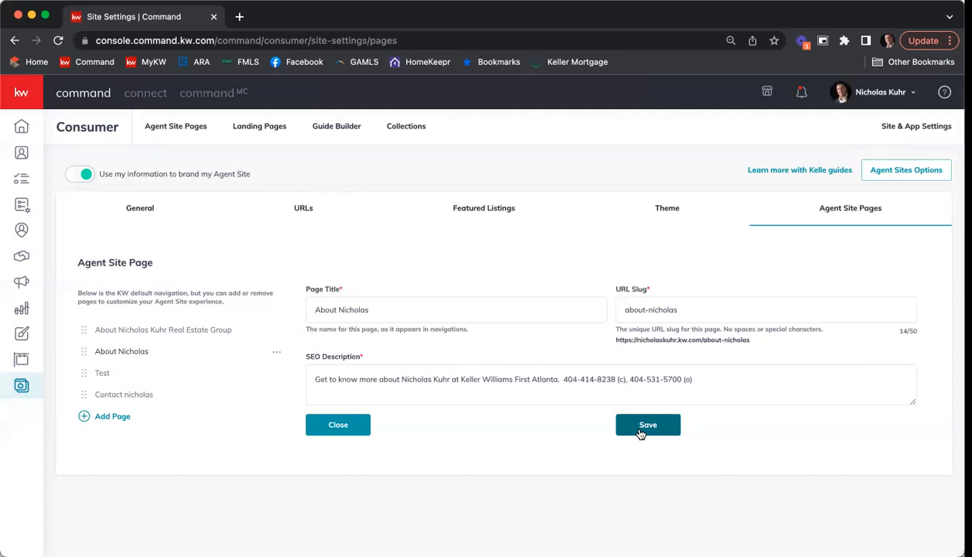
Step: Look through the URLs and General settings, then return to the Agent Site Pages list
{"action": "left_click", "coordinate": [294, 213]}
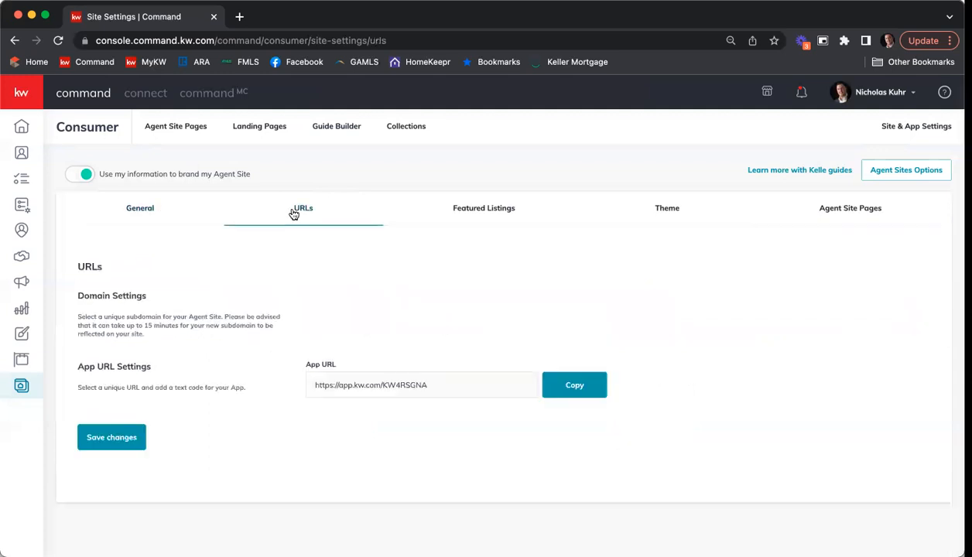
{"action": "left_click", "coordinate": [127, 210]}
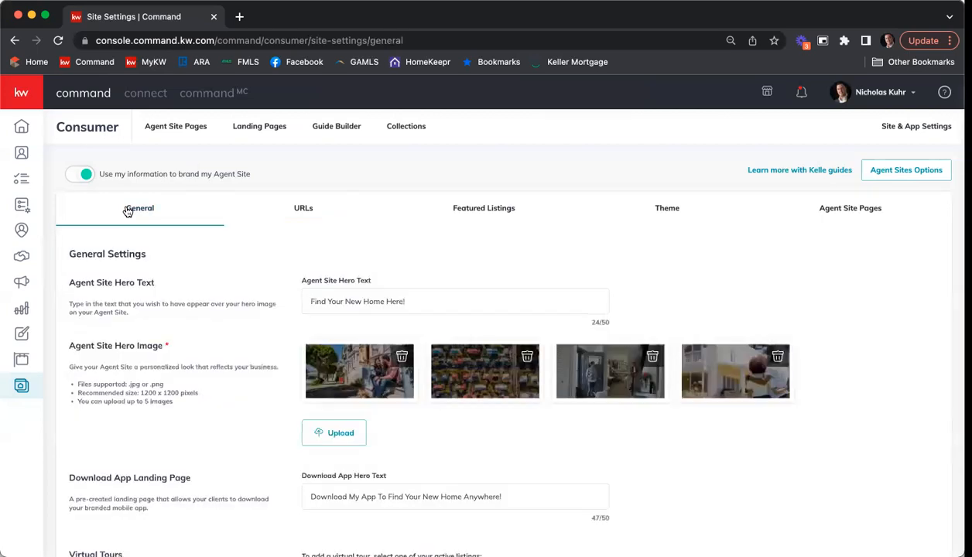
{"action": "left_click", "coordinate": [175, 126]}
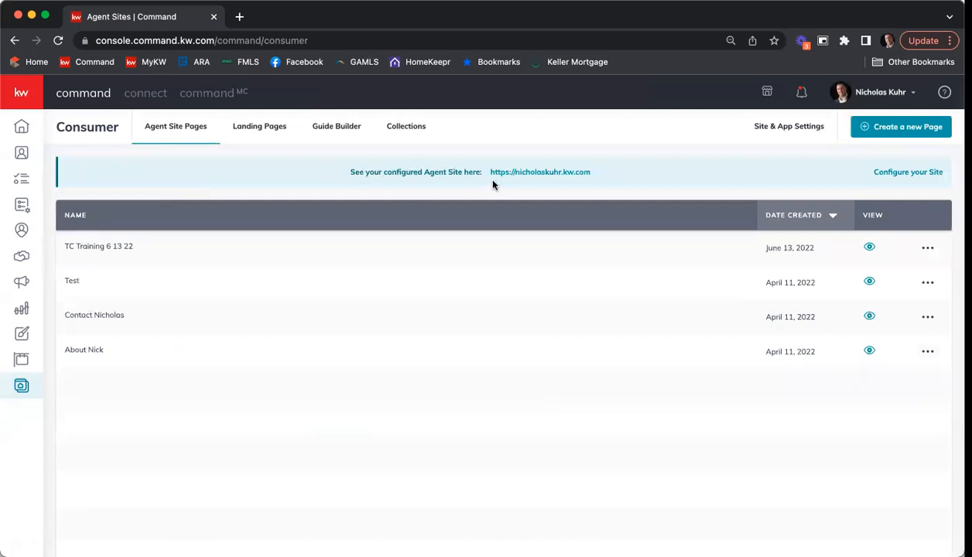
Step: Open the live agent site in a new tab and scroll through the 'Find Your New Home Here!' homepage
{"action": "left_click", "coordinate": [569, 172]}
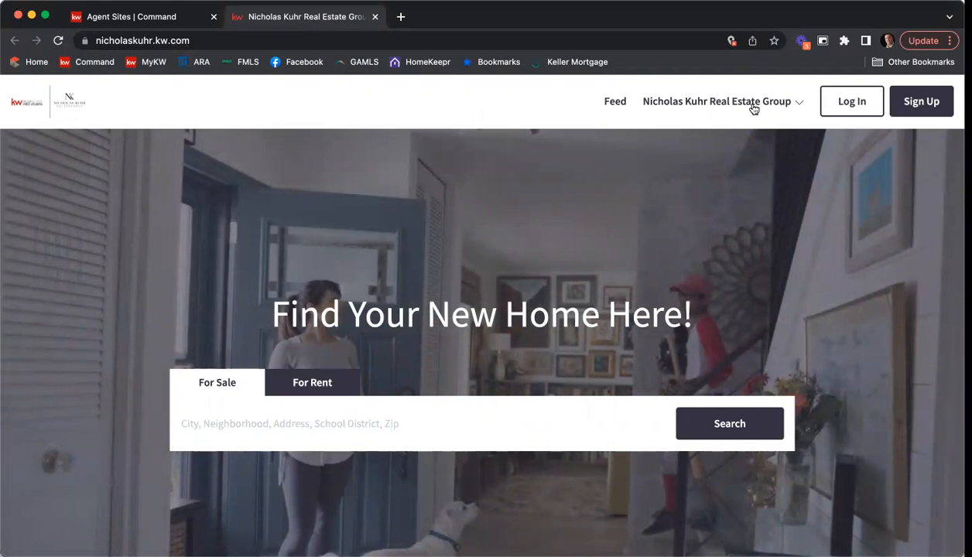
{"action": "scroll", "coordinate": [713, 208], "scroll_direction": "down", "scroll_amount": 2}
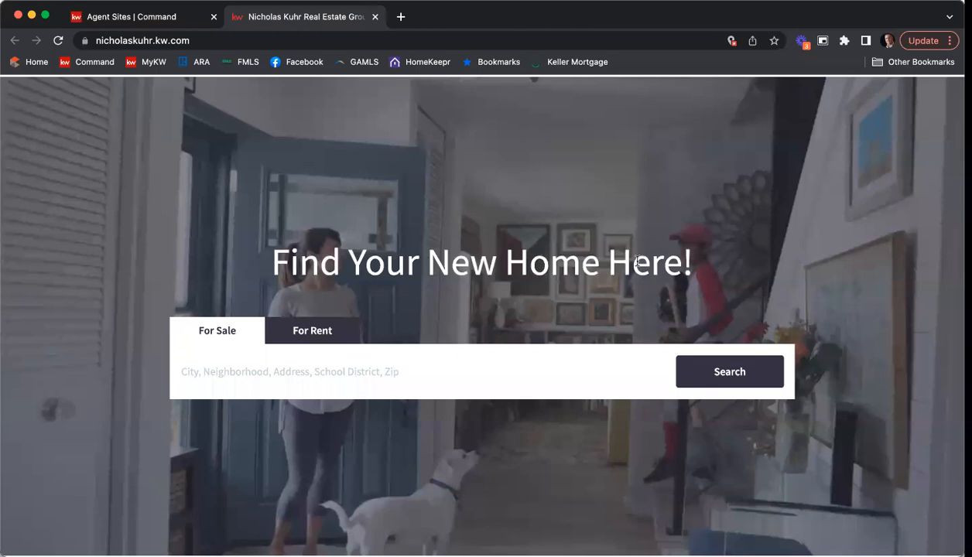
{"action": "scroll", "coordinate": [613, 246], "scroll_direction": "up", "scroll_amount": 1}
{"action": "scroll", "coordinate": [619, 250], "scroll_direction": "down", "scroll_amount": 1}
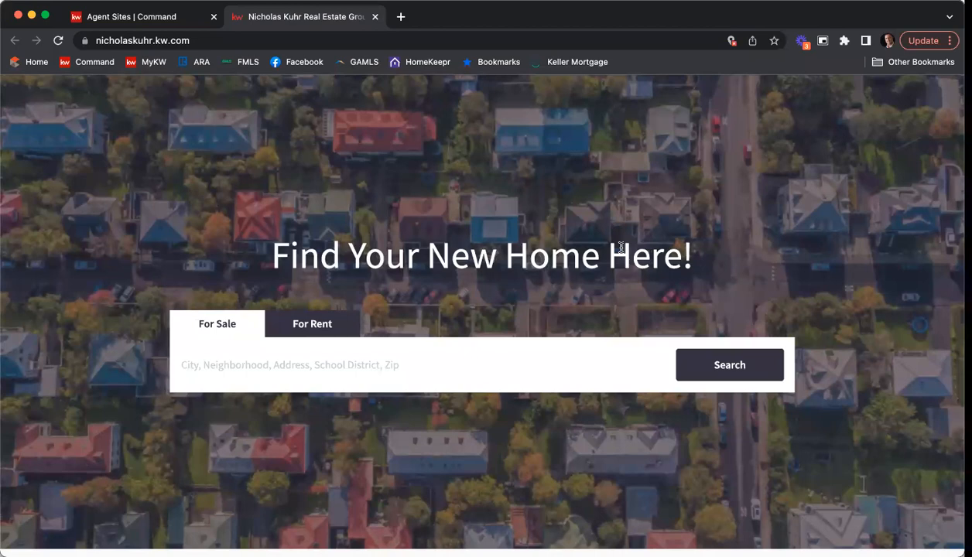
{"action": "scroll", "coordinate": [697, 203], "scroll_direction": "down", "scroll_amount": 5}
{"action": "scroll", "coordinate": [696, 204], "scroll_direction": "down", "scroll_amount": 3}
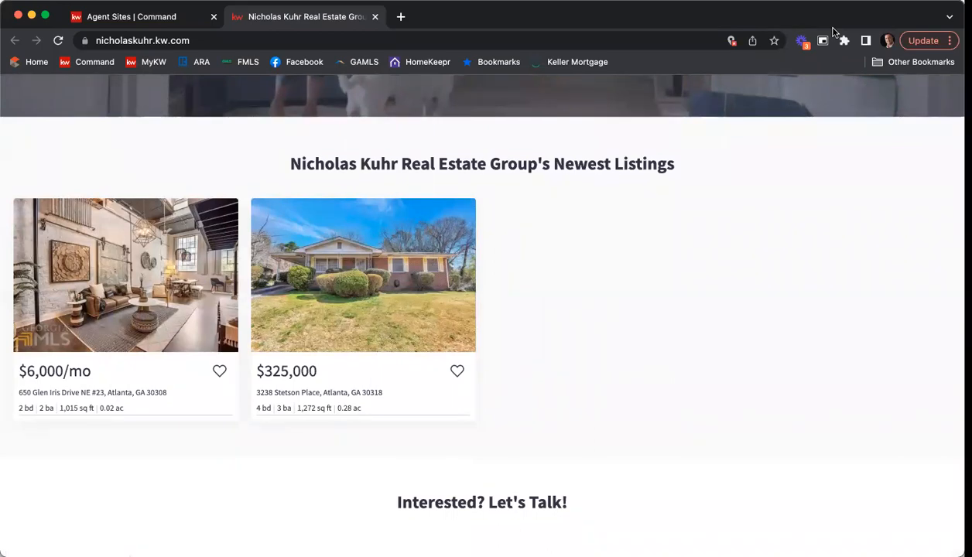
{"action": "scroll", "coordinate": [711, 232], "scroll_direction": "up", "scroll_amount": 5}
{"action": "scroll", "coordinate": [713, 232], "scroll_direction": "up", "scroll_amount": 1}
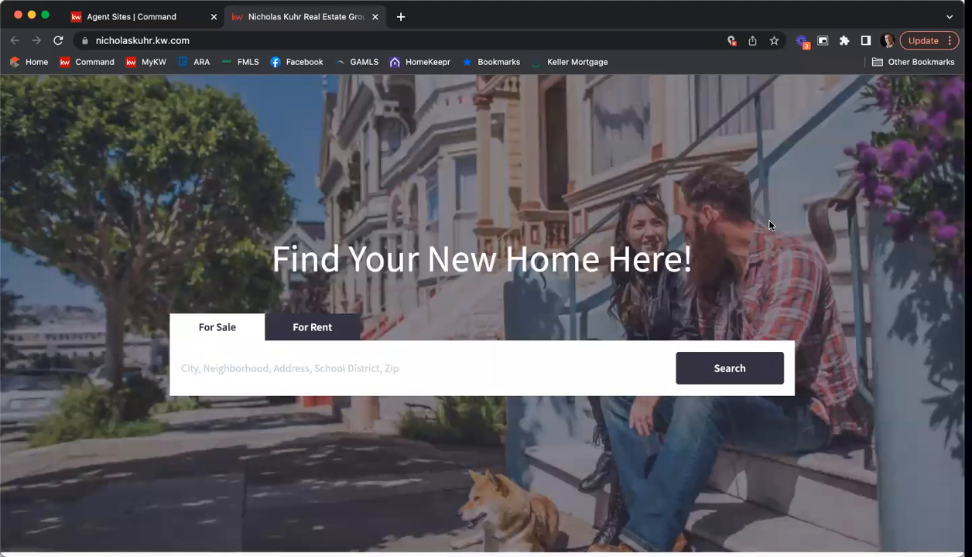
Step: Return to KW Command and open the agent site's General settings with the four hero images
{"action": "left_click", "coordinate": [141, 24]}
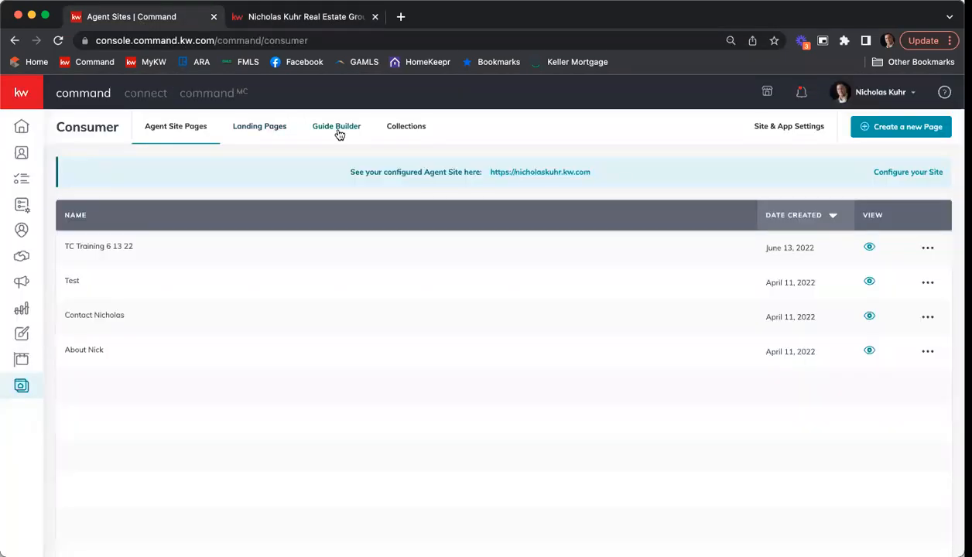
{"action": "left_click", "coordinate": [783, 127]}
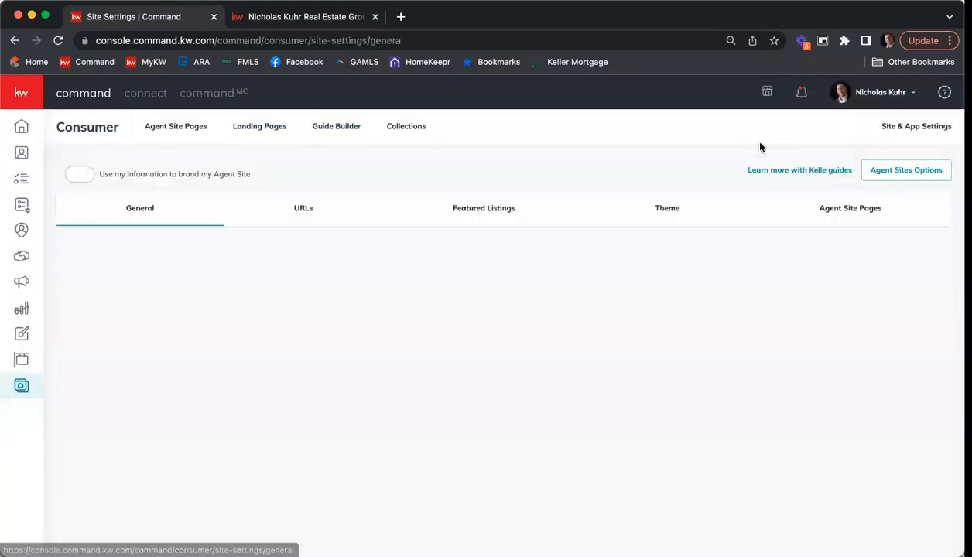
{"action": "scroll", "coordinate": [256, 264], "scroll_direction": "down", "scroll_amount": 1}
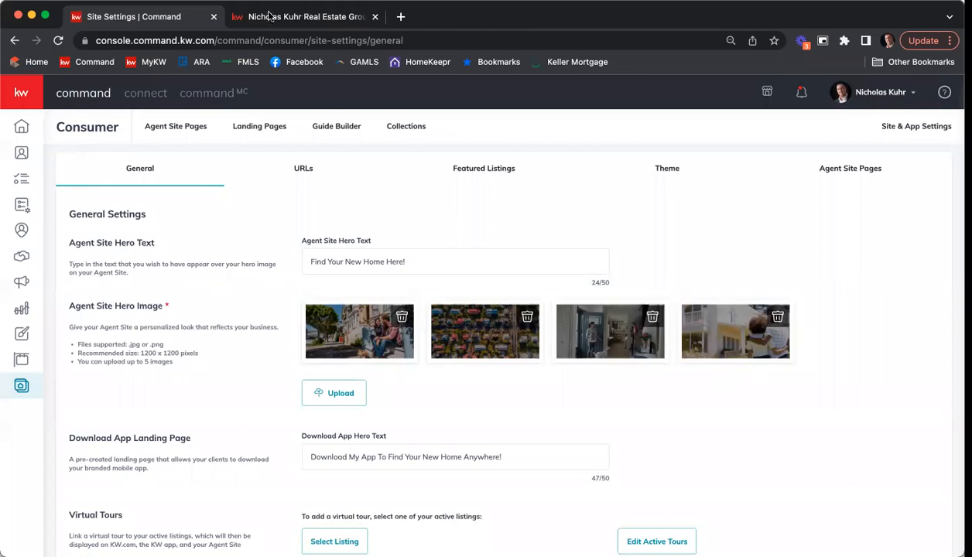
Step: Scroll the live home page past listings and contact form to the office footer, then back up
{"action": "left_click", "coordinate": [264, 17]}
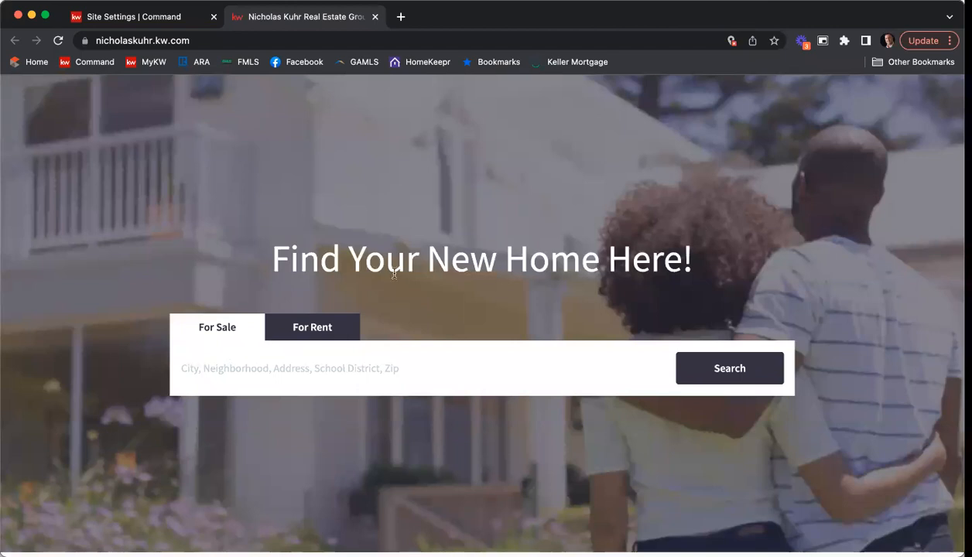
{"action": "scroll", "coordinate": [425, 248], "scroll_direction": "down", "scroll_amount": 3}
{"action": "scroll", "coordinate": [431, 256], "scroll_direction": "down", "scroll_amount": 3}
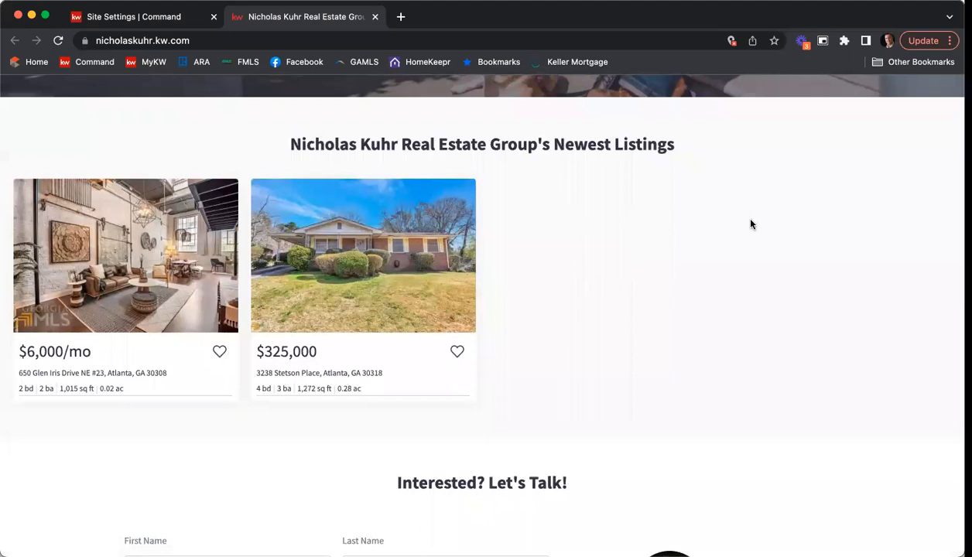
{"action": "scroll", "coordinate": [791, 224], "scroll_direction": "down", "scroll_amount": 5}
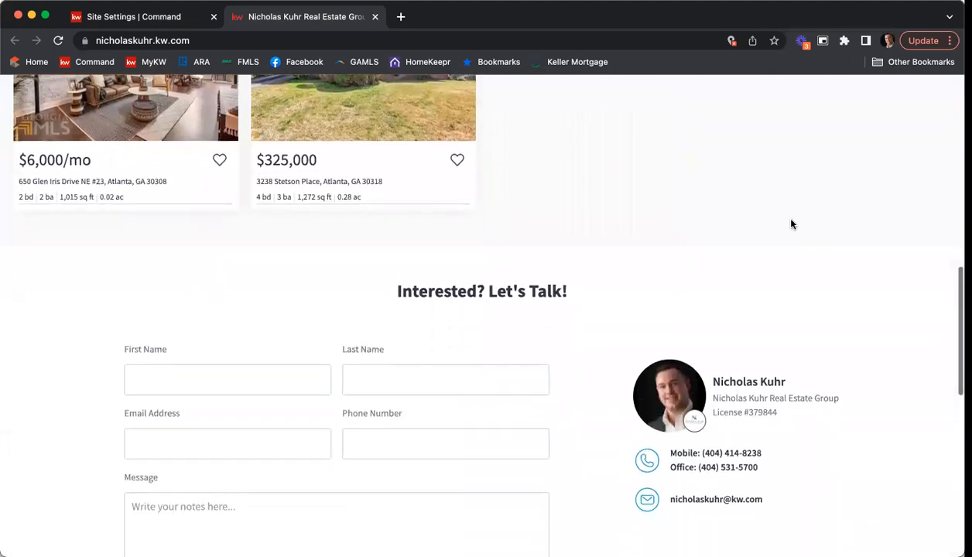
{"action": "scroll", "coordinate": [553, 336], "scroll_direction": "down", "scroll_amount": 3}
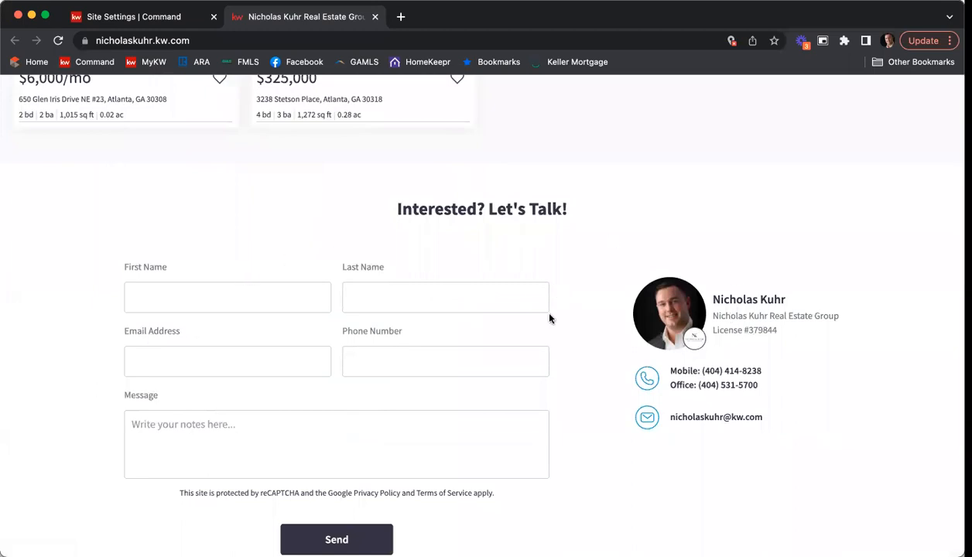
{"action": "scroll", "coordinate": [264, 294], "scroll_direction": "down", "scroll_amount": 3}
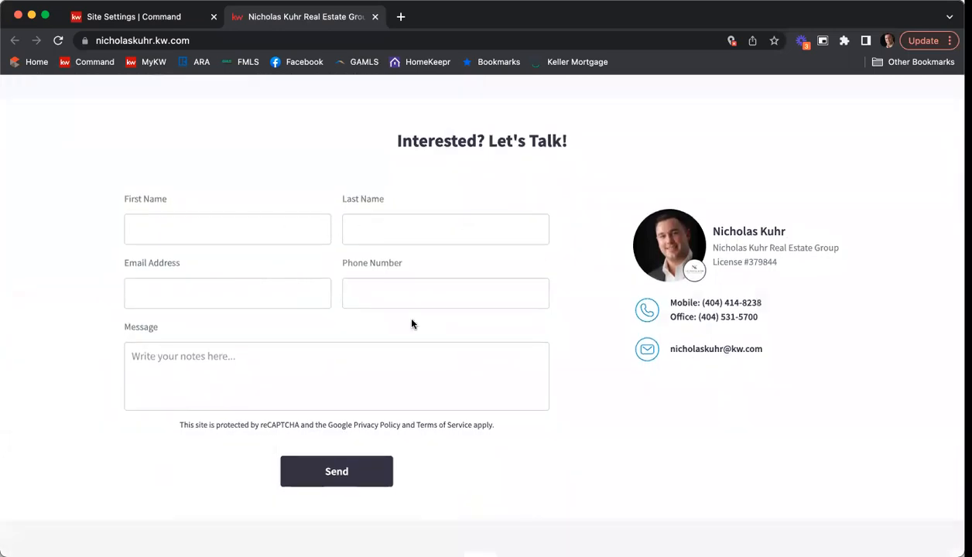
{"action": "scroll", "coordinate": [412, 324], "scroll_direction": "down", "scroll_amount": 3}
{"action": "scroll", "coordinate": [413, 324], "scroll_direction": "down", "scroll_amount": 2}
{"action": "scroll", "coordinate": [488, 296], "scroll_direction": "down", "scroll_amount": 5}
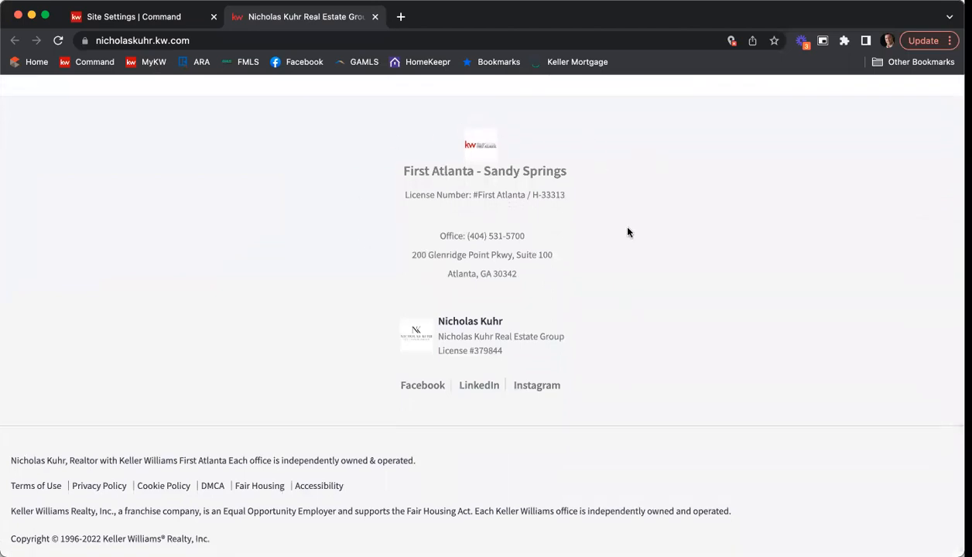
{"action": "scroll", "coordinate": [628, 234], "scroll_direction": "down", "scroll_amount": 1}
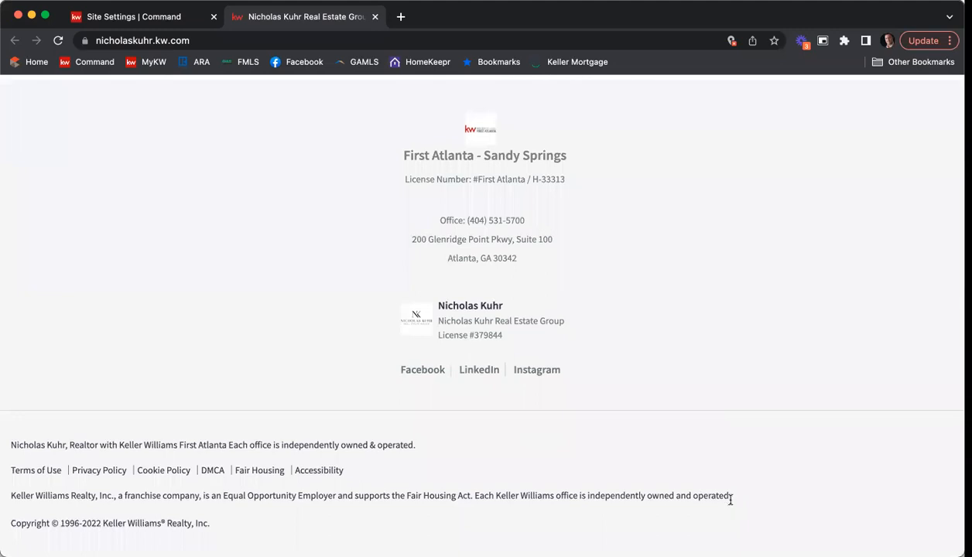
{"action": "scroll", "coordinate": [739, 488], "scroll_direction": "up", "scroll_amount": 10}
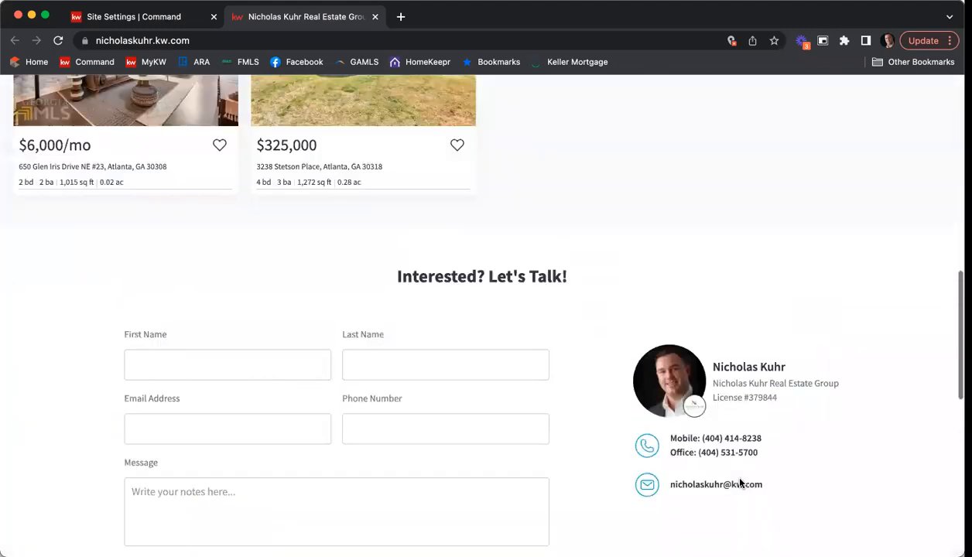
{"action": "scroll", "coordinate": [740, 484], "scroll_direction": "up", "scroll_amount": 10}
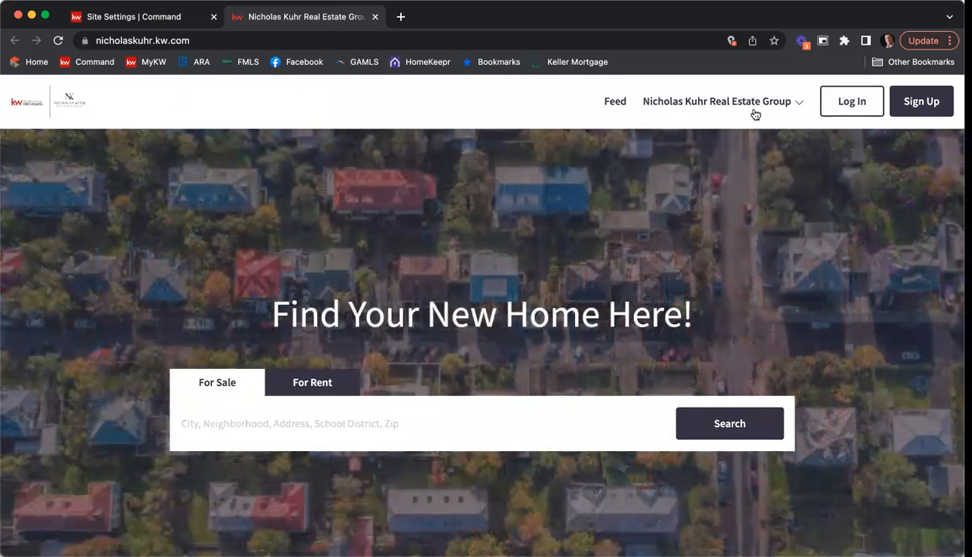
Step: Open the real estate group's About page at /nkreg from the header page list
{"action": "left_click", "coordinate": [796, 106]}
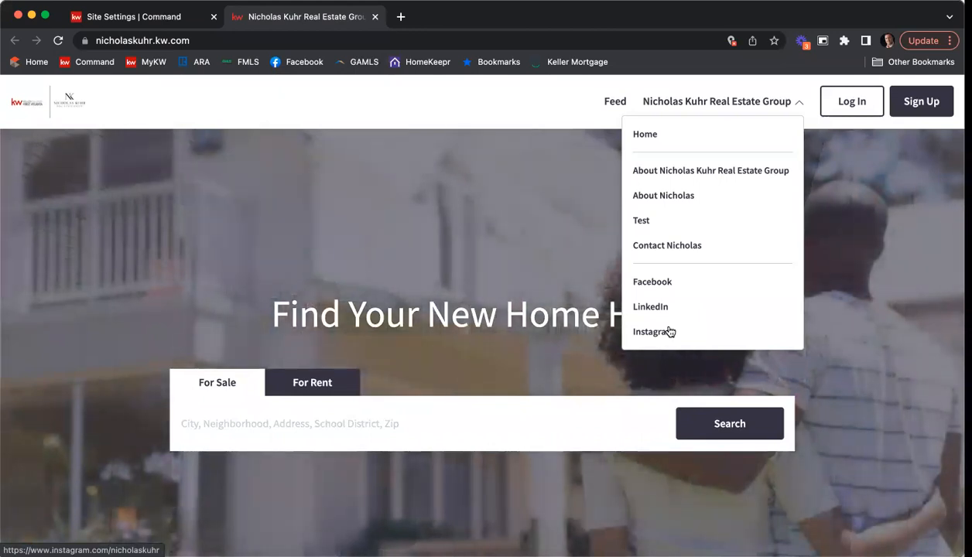
{"action": "left_click", "coordinate": [678, 173]}
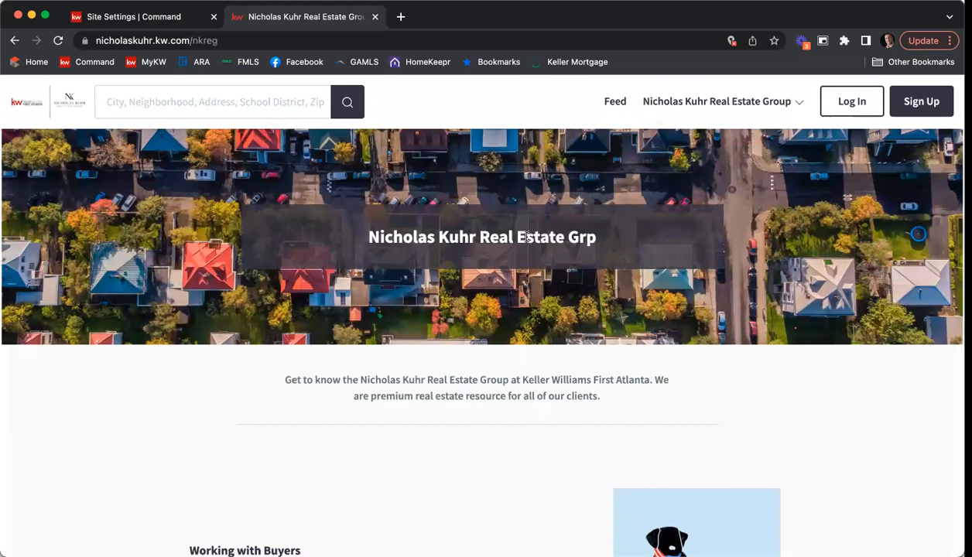
{"action": "scroll", "coordinate": [631, 223], "scroll_direction": "down", "scroll_amount": 3}
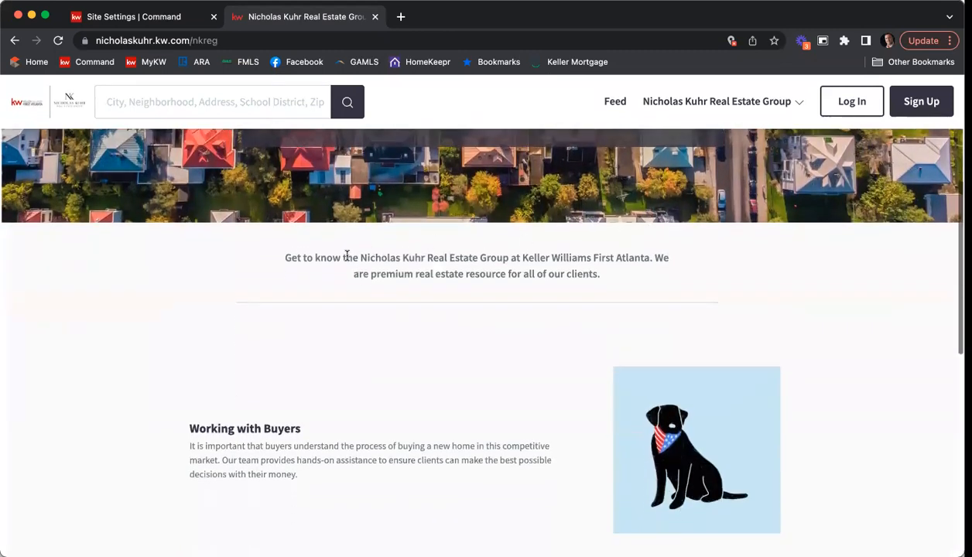
{"action": "scroll", "coordinate": [538, 306], "scroll_direction": "down", "scroll_amount": 2}
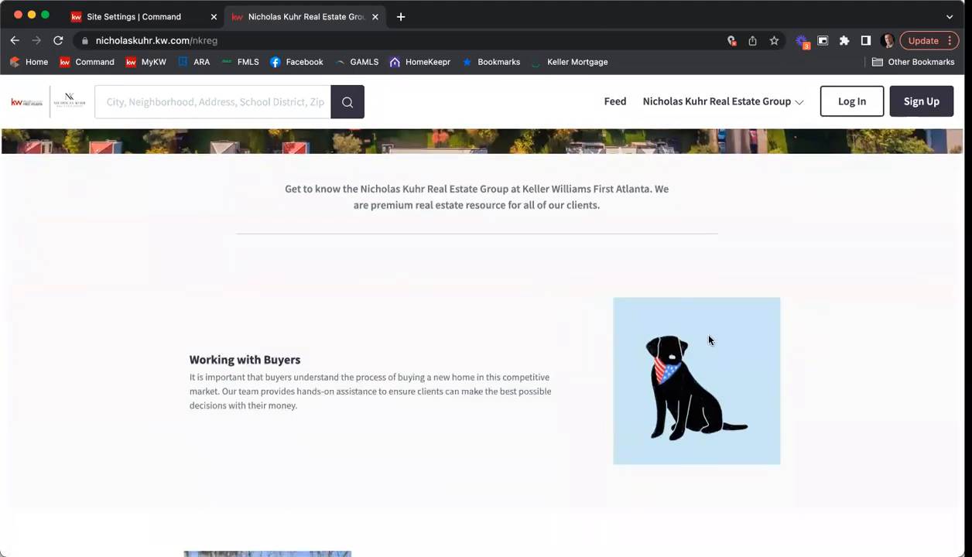
{"action": "scroll", "coordinate": [710, 340], "scroll_direction": "down", "scroll_amount": 5}
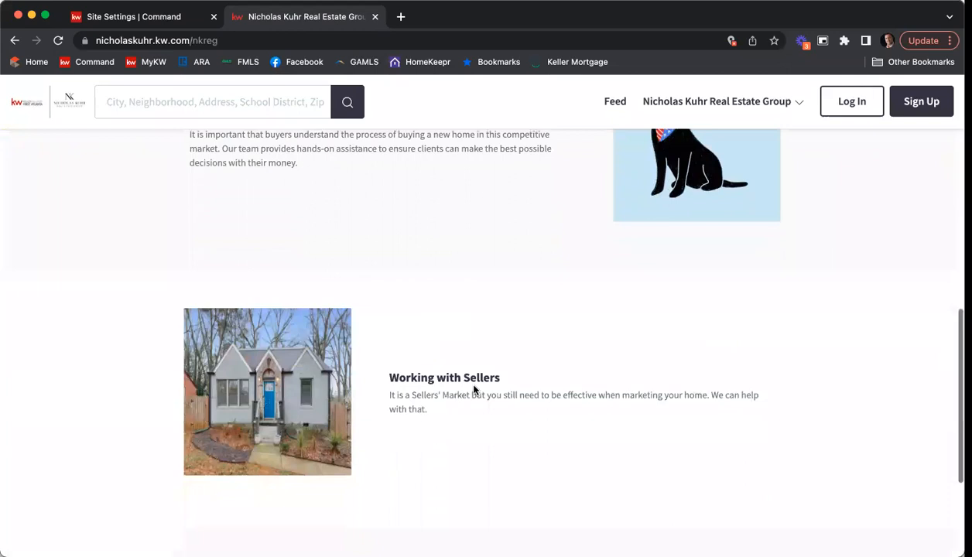
{"action": "scroll", "coordinate": [612, 379], "scroll_direction": "down", "scroll_amount": 2}
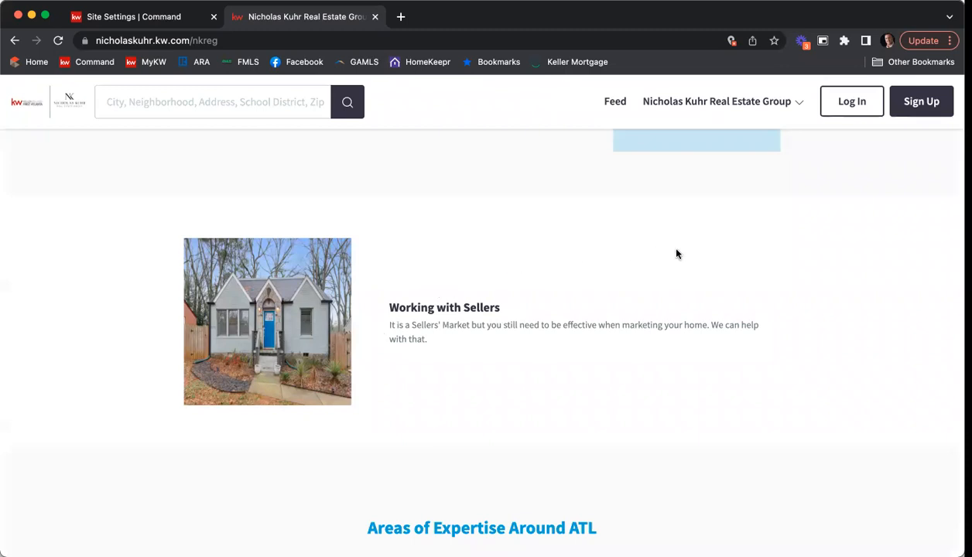
{"action": "scroll", "coordinate": [675, 254], "scroll_direction": "down", "scroll_amount": 3}
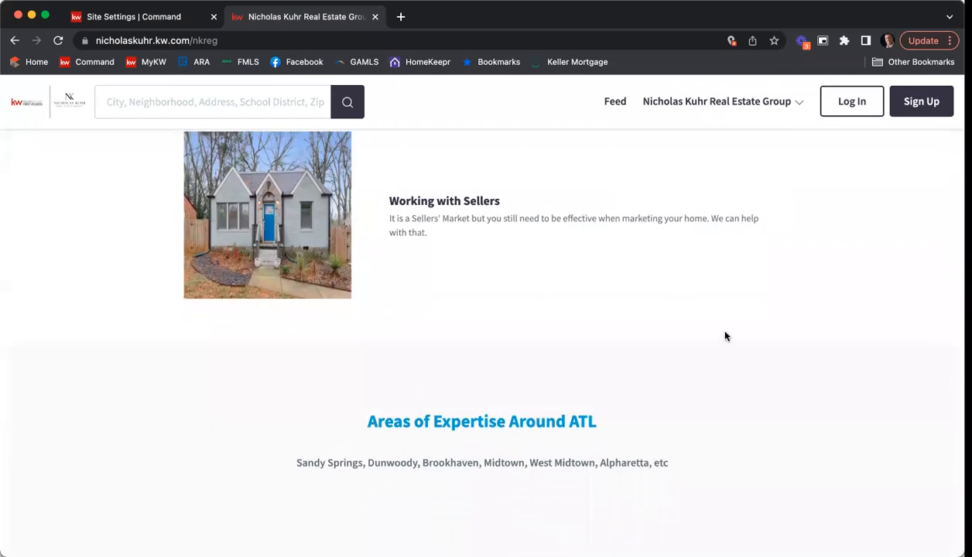
{"action": "scroll", "coordinate": [755, 329], "scroll_direction": "down", "scroll_amount": 3}
{"action": "scroll", "coordinate": [799, 317], "scroll_direction": "down", "scroll_amount": 5}
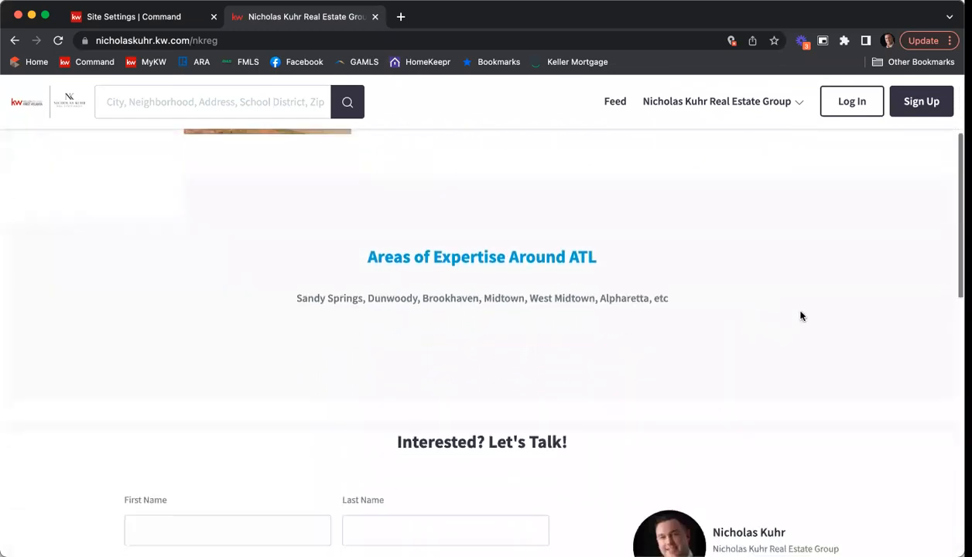
{"action": "scroll", "coordinate": [808, 314], "scroll_direction": "down", "scroll_amount": 2}
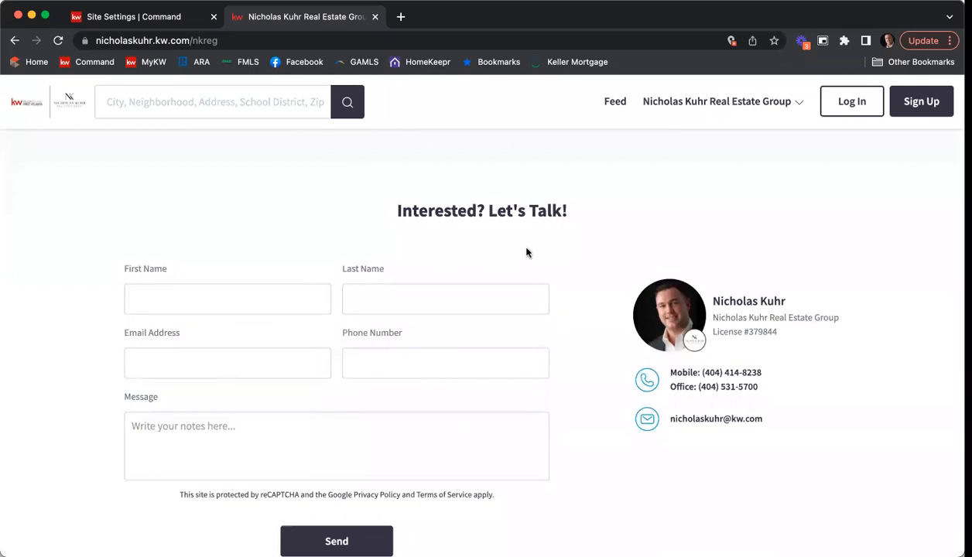
{"action": "scroll", "coordinate": [566, 284], "scroll_direction": "down", "scroll_amount": 6}
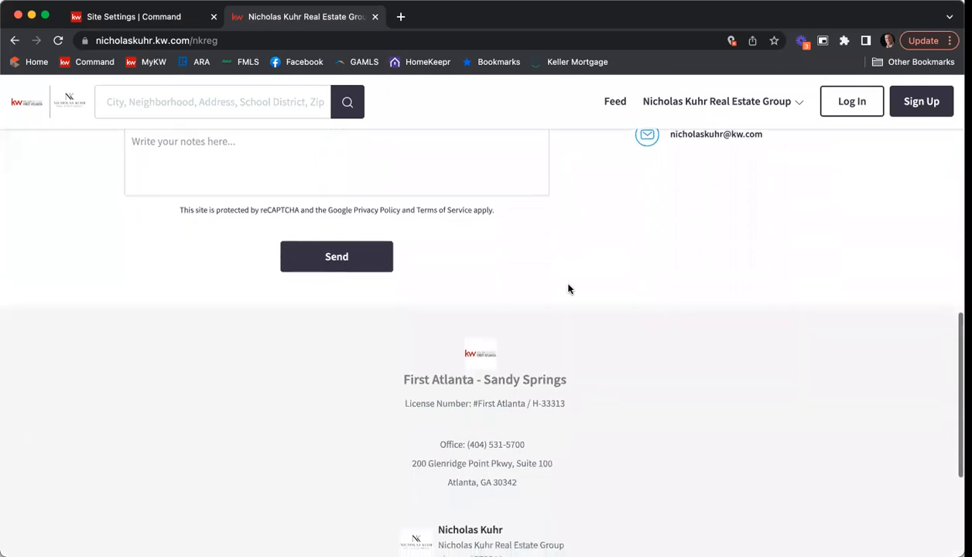
{"action": "scroll", "coordinate": [569, 289], "scroll_direction": "down", "scroll_amount": 5}
{"action": "scroll", "coordinate": [571, 288], "scroll_direction": "up", "scroll_amount": 10}
{"action": "scroll", "coordinate": [571, 288], "scroll_direction": "up", "scroll_amount": 15}
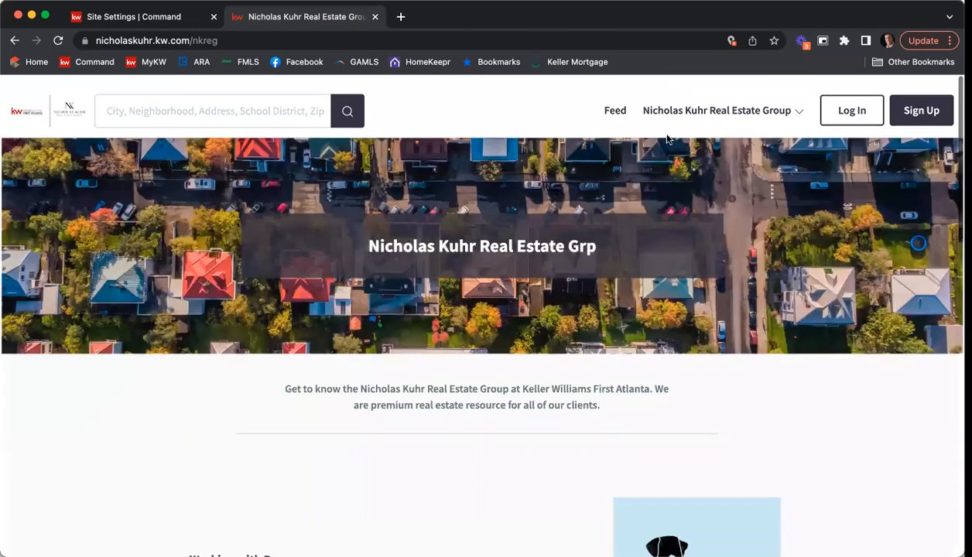
Step: Open the agent's personal About page and scroll through its content
{"action": "left_click", "coordinate": [717, 102]}
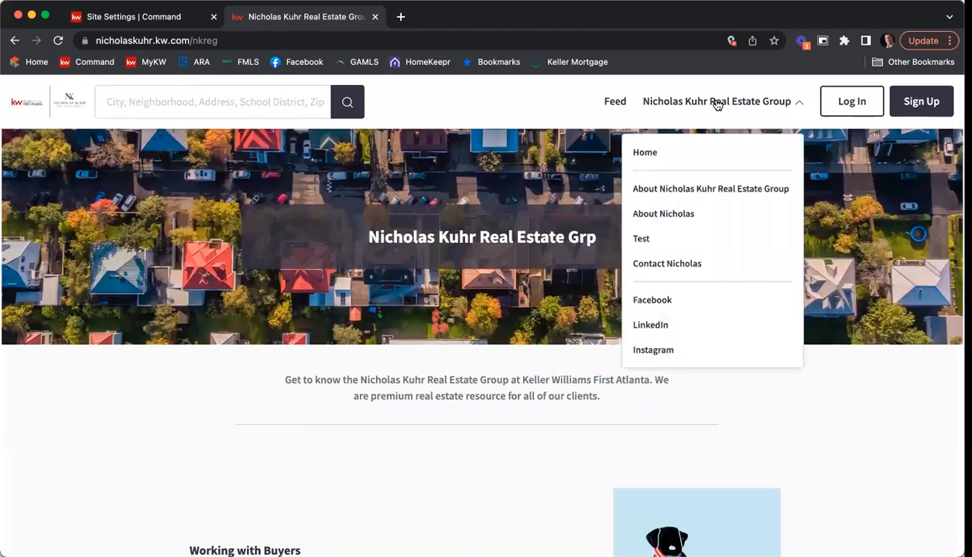
{"action": "left_click", "coordinate": [691, 216]}
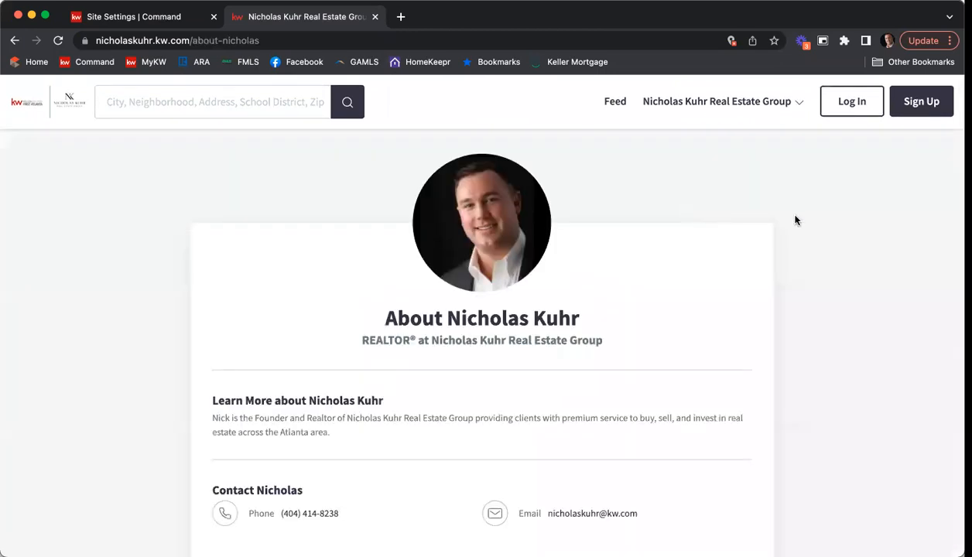
{"action": "scroll", "coordinate": [825, 215], "scroll_direction": "down", "scroll_amount": 1}
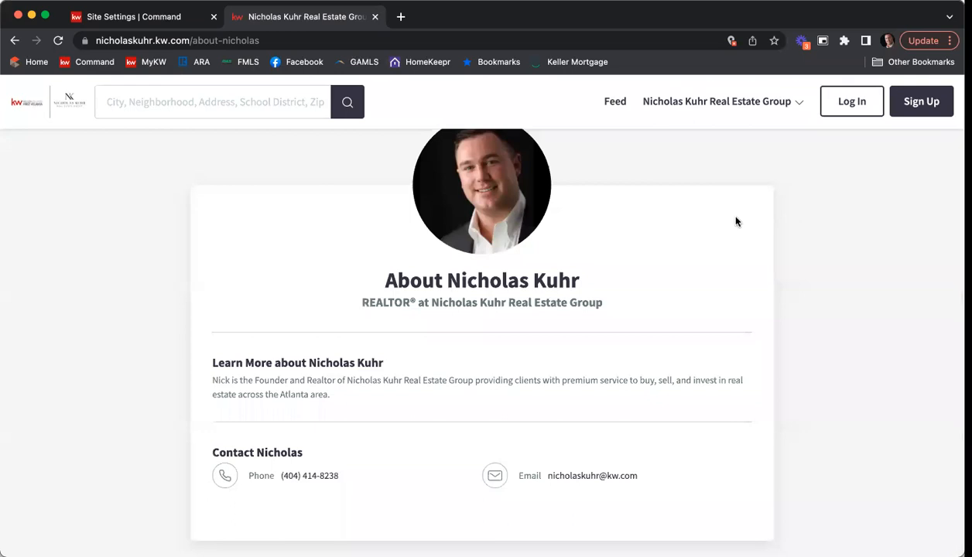
{"action": "scroll", "coordinate": [735, 221], "scroll_direction": "down", "scroll_amount": 3}
{"action": "scroll", "coordinate": [816, 224], "scroll_direction": "down", "scroll_amount": 6}
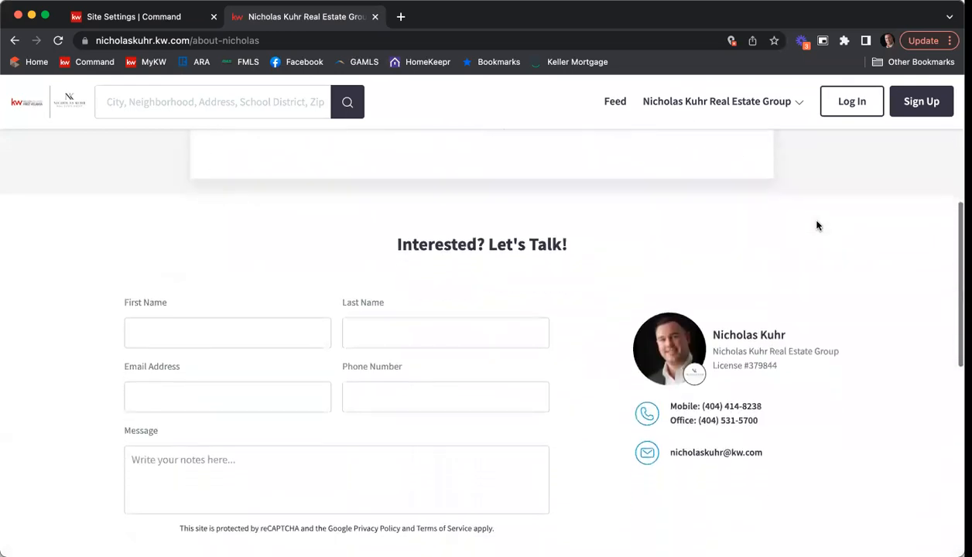
{"action": "scroll", "coordinate": [819, 226], "scroll_direction": "down", "scroll_amount": 5}
{"action": "scroll", "coordinate": [818, 224], "scroll_direction": "up", "scroll_amount": 9}
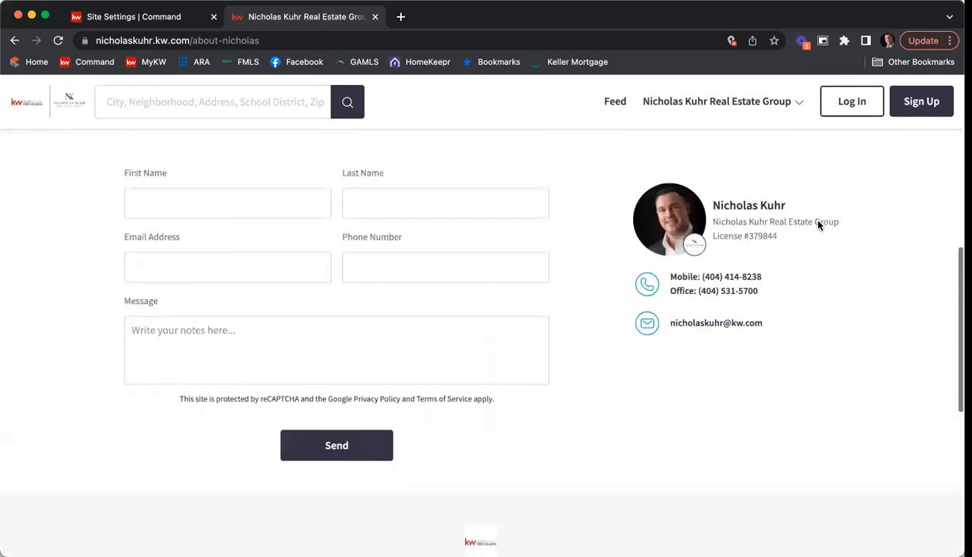
{"action": "scroll", "coordinate": [817, 227], "scroll_direction": "up", "scroll_amount": 3}
Step: Go to the Contact page and type 'As you' into the contact form's Message field
{"action": "left_click", "coordinate": [743, 104]}
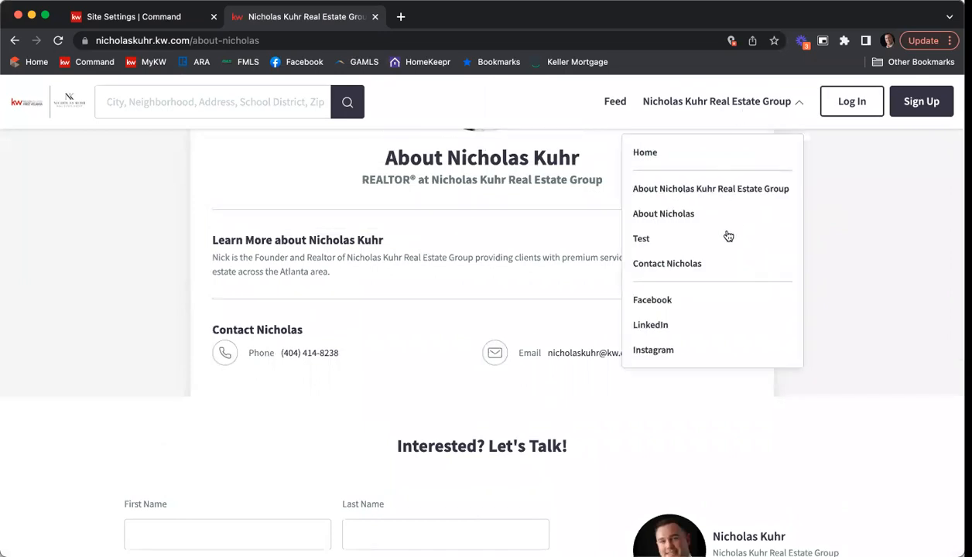
{"action": "left_click", "coordinate": [690, 266]}
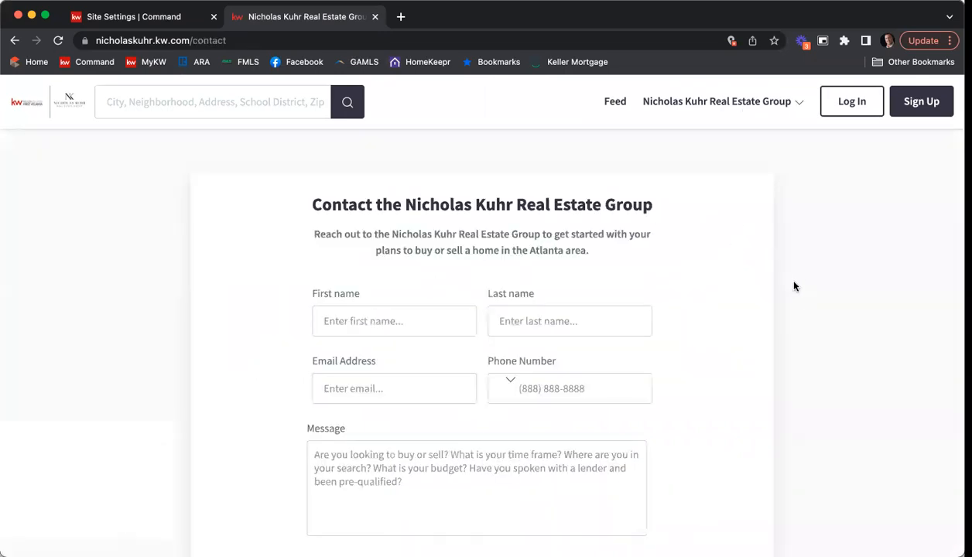
{"action": "scroll", "coordinate": [806, 271], "scroll_direction": "down", "scroll_amount": 2}
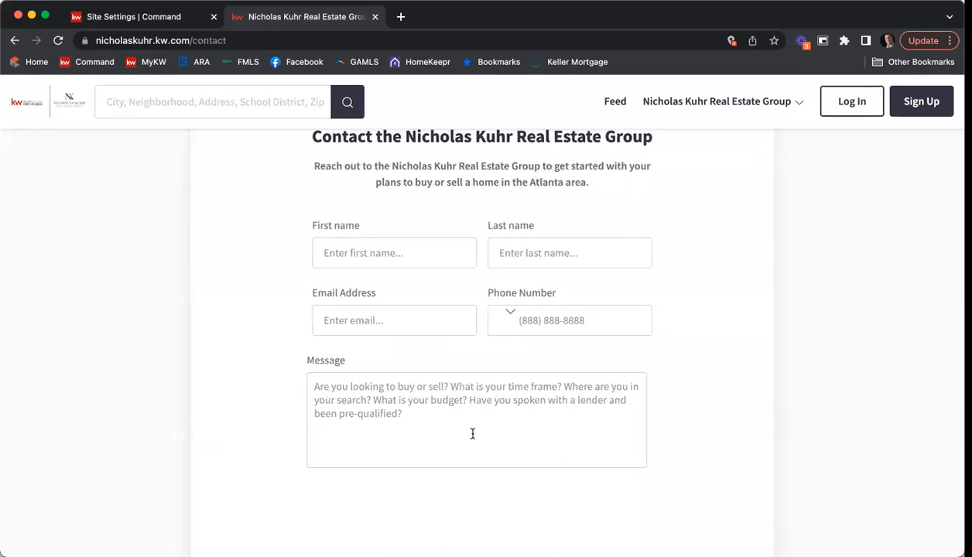
{"action": "left_click", "coordinate": [424, 410]}
{"action": "type", "text": "As you"}
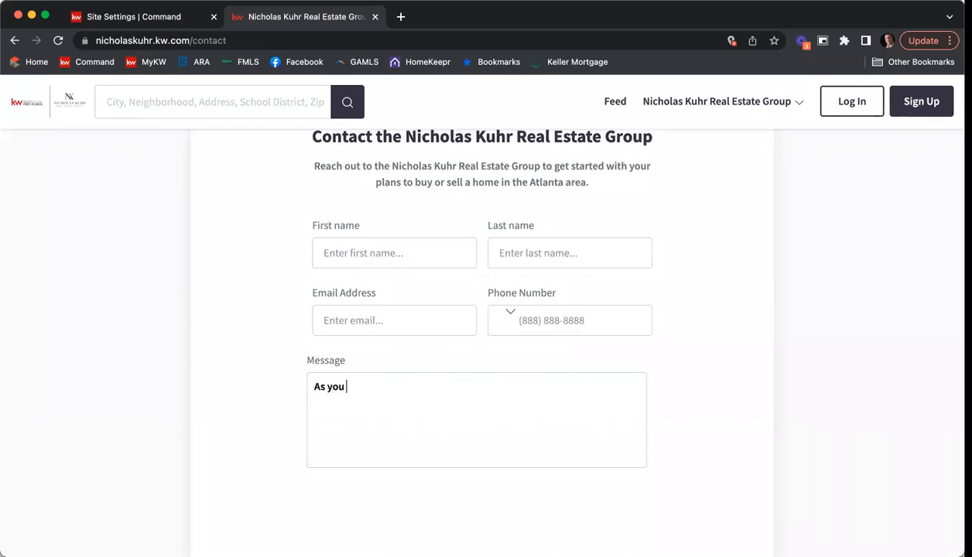
{"action": "scroll", "coordinate": [699, 359], "scroll_direction": "down", "scroll_amount": 5}
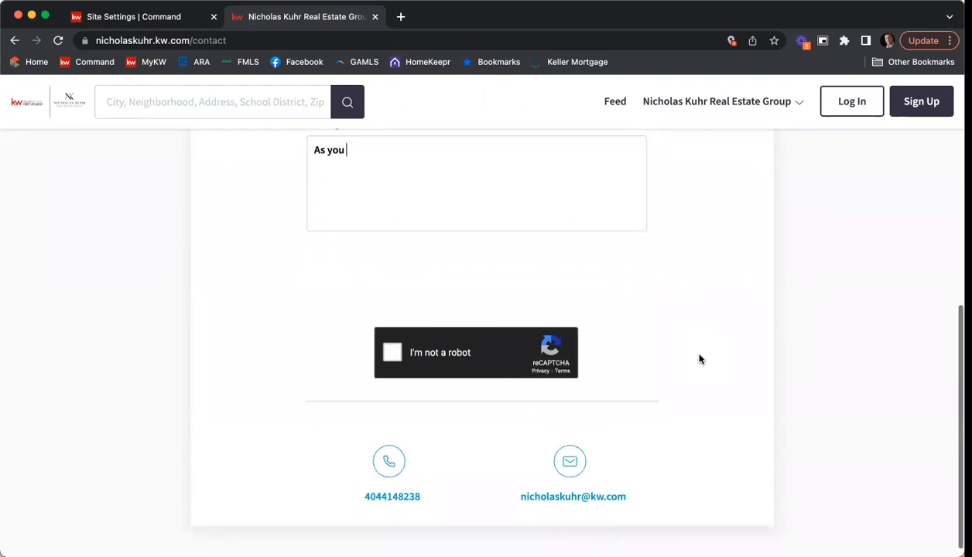
{"action": "scroll", "coordinate": [674, 370], "scroll_direction": "up", "scroll_amount": 5}
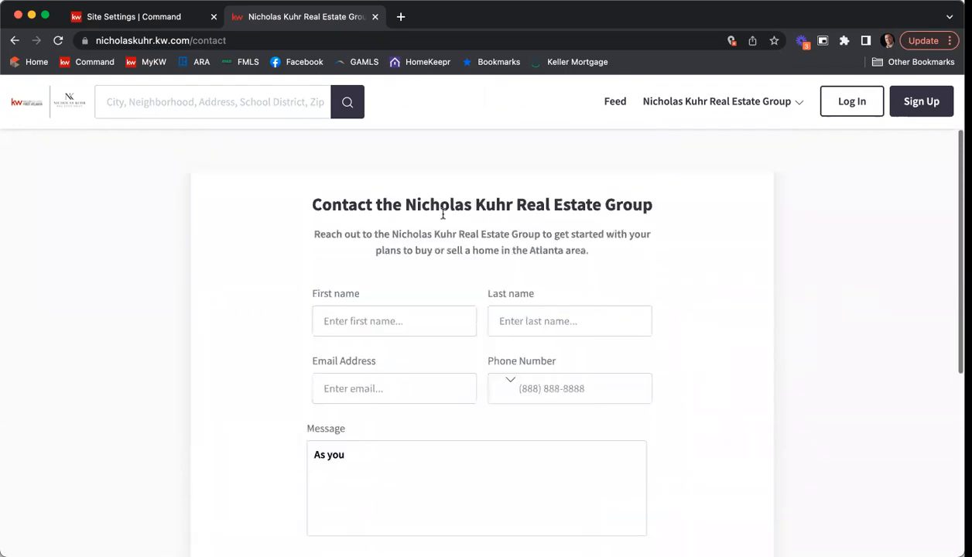
Step: Return to the site home page, then bring KW Command's General settings back into view
{"action": "left_click", "coordinate": [34, 107]}
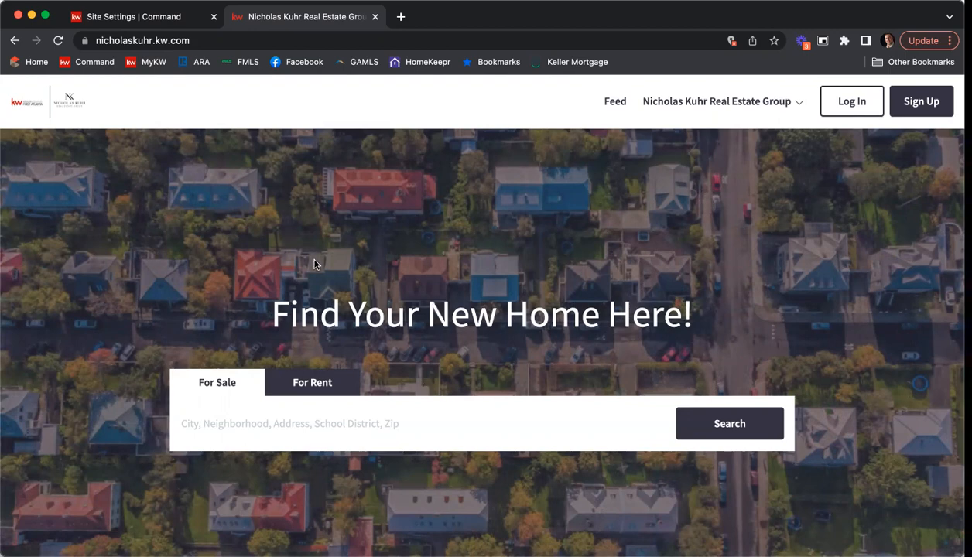
{"action": "left_click", "coordinate": [127, 20]}
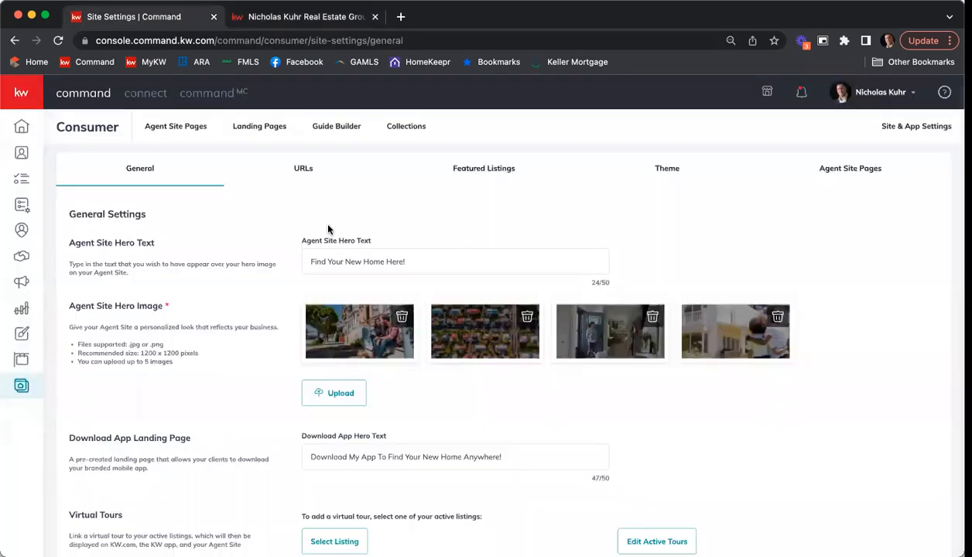
{"action": "scroll", "coordinate": [384, 252], "scroll_direction": "up", "scroll_amount": 2}
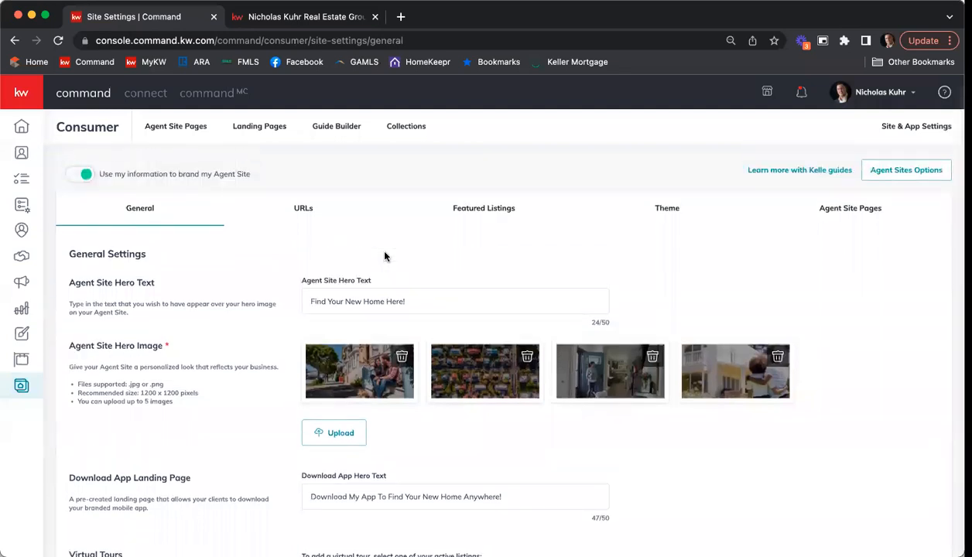